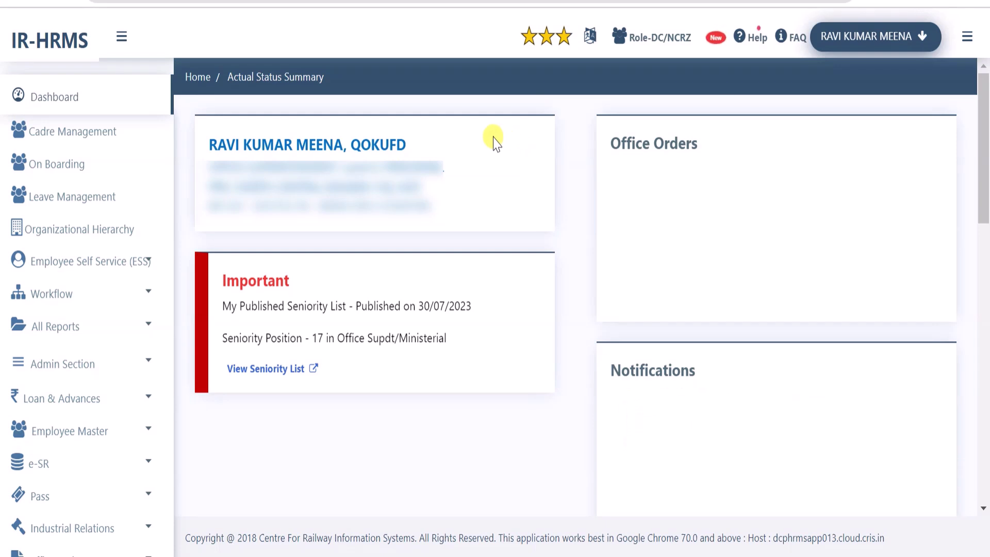
Check my own leave balances (LAP 146.00, LHAP 149), then return to Leave Management
left_click(87, 205)
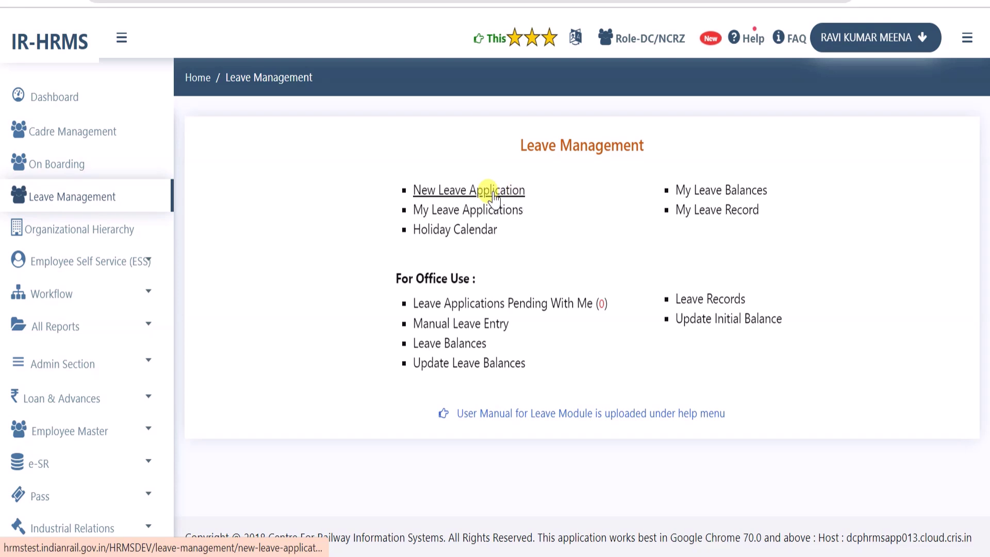
left_click(724, 192)
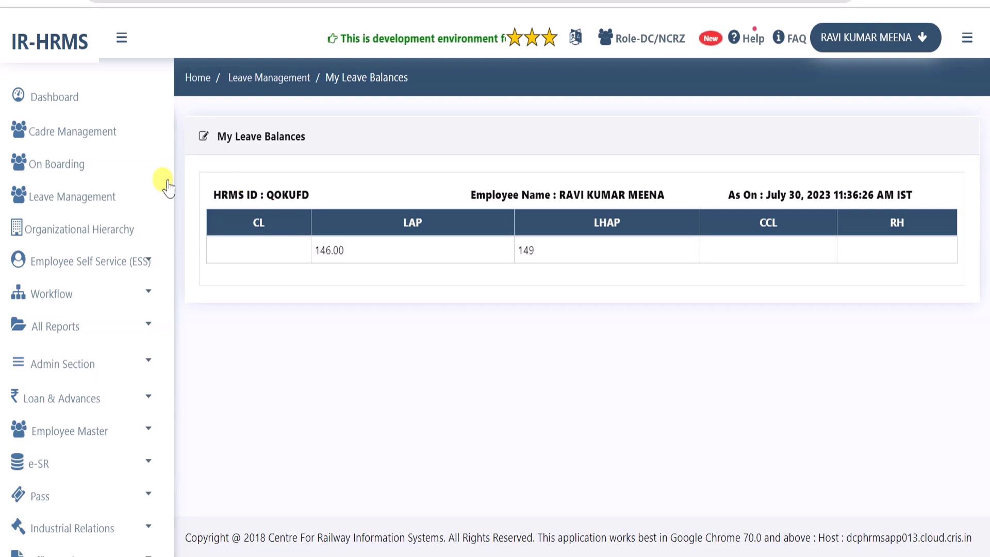
left_click(62, 197)
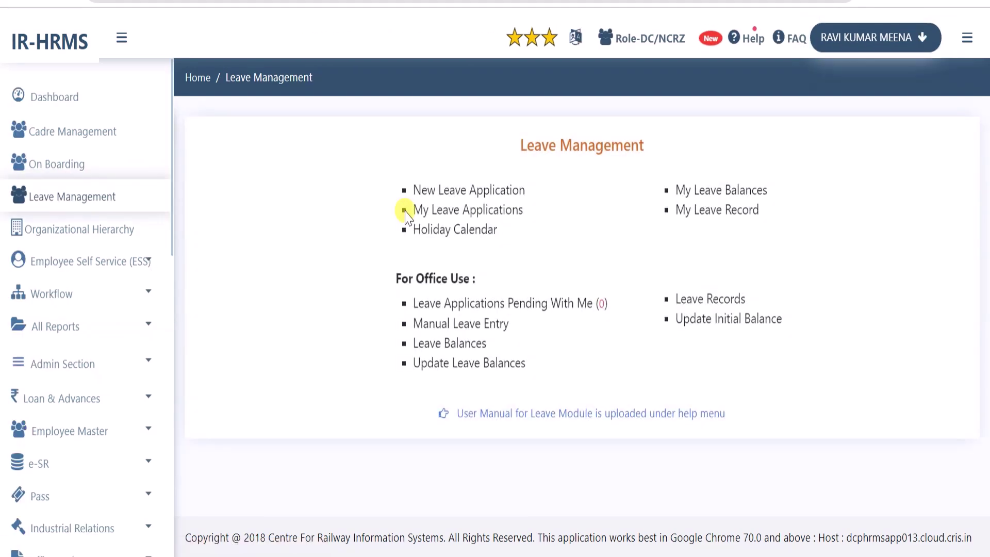
Start a Leave on Average Pay application showing its 146-day balance, then return to the dashboard
left_click(481, 195)
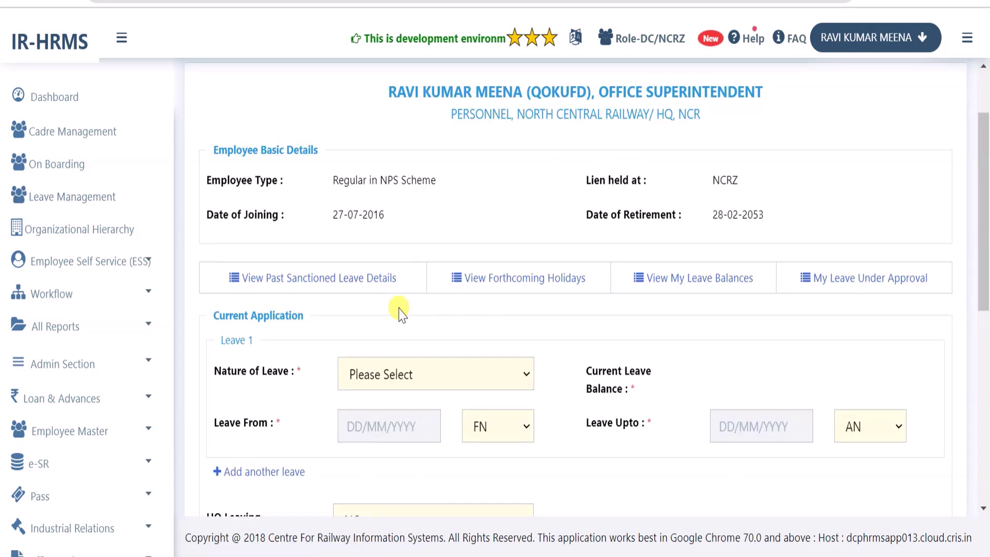
left_click(410, 373)
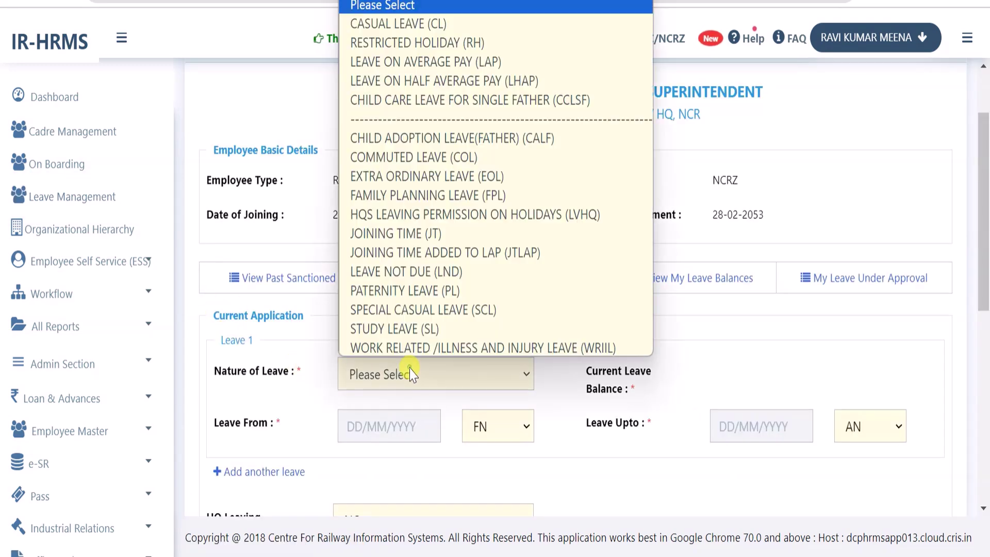
left_click(480, 63)
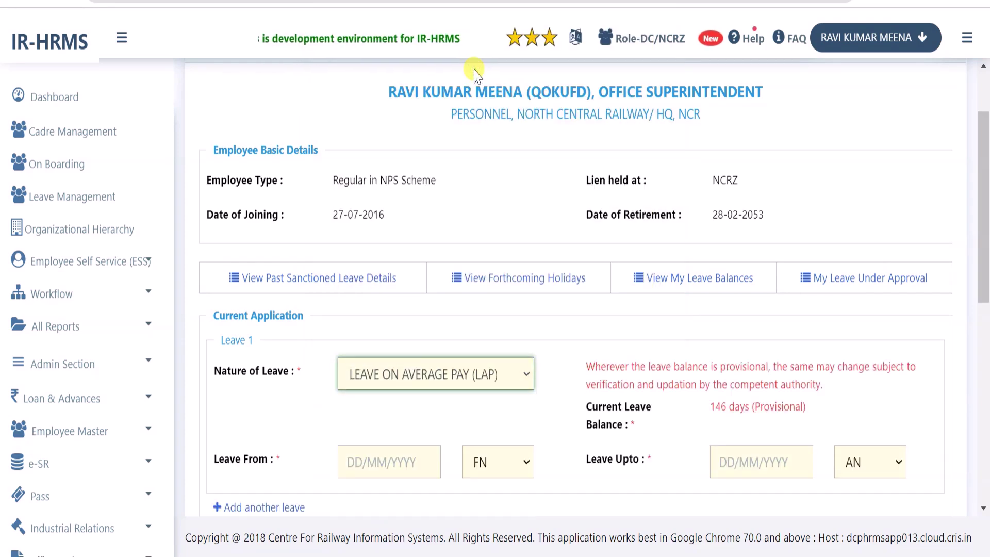
left_click(590, 366)
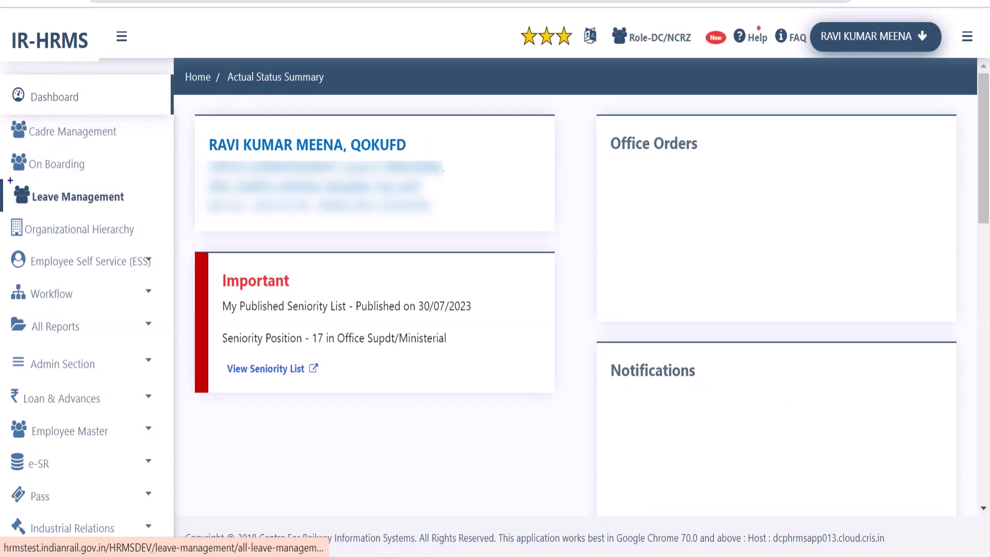
Open the Leave Management page and look over its personal leave links
left_click_drag(10, 181, 141, 213)
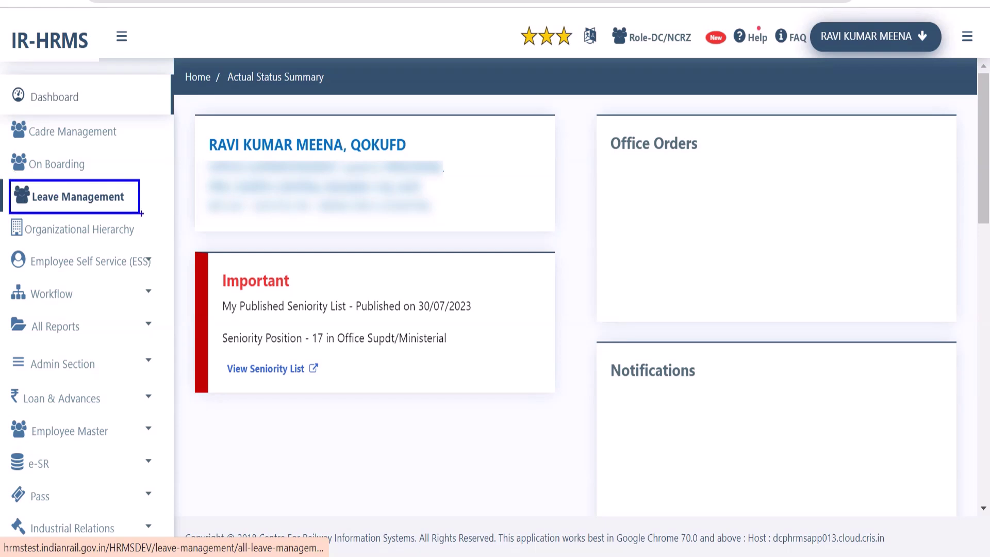
left_click(103, 199)
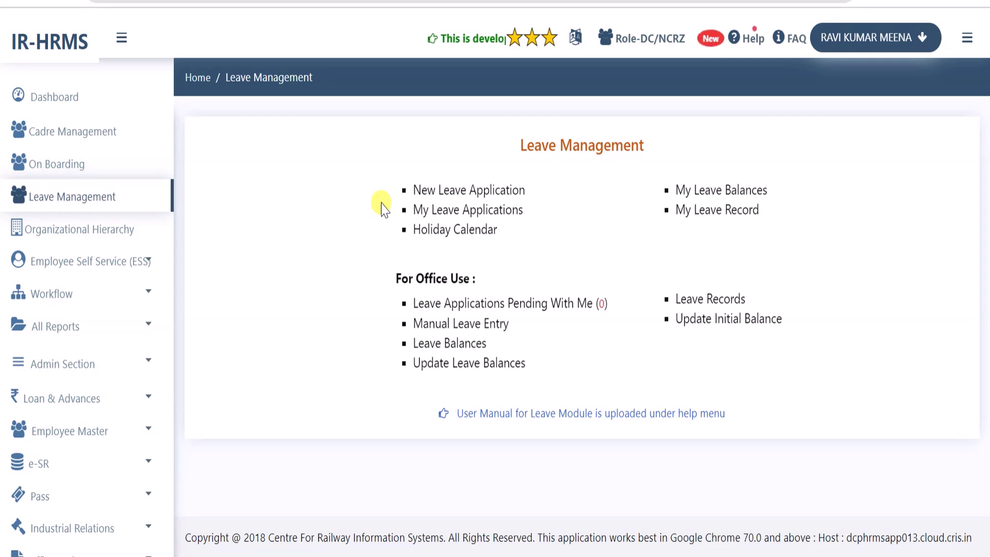
mouse_move(378, 170)
left_mouse_down()
mouse_move(522, 237)
mouse_move(778, 243)
left_mouse_up()
mouse_move(385, 262)
left_mouse_down()
mouse_move(417, 385)
mouse_move(812, 381)
left_mouse_up()
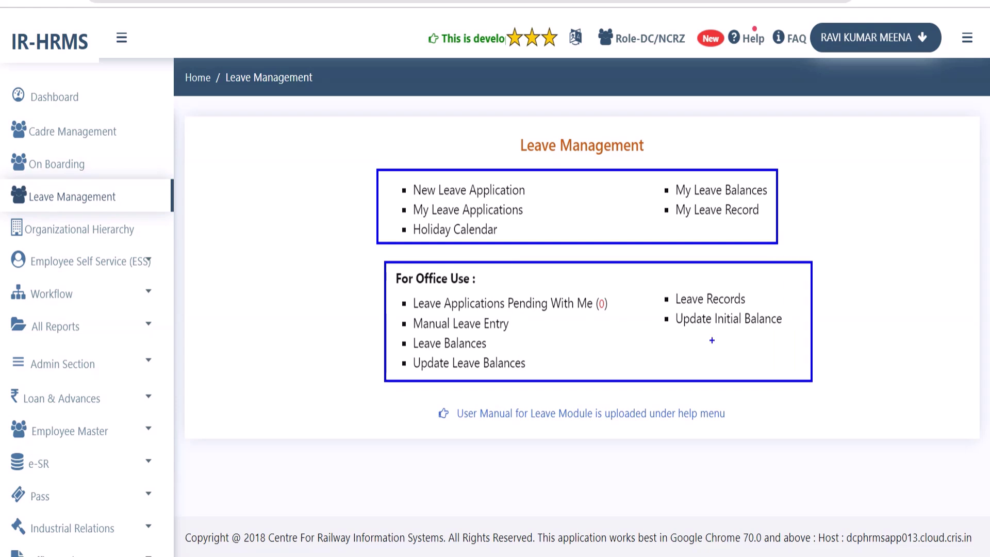
left_click_drag(662, 336, 780, 343)
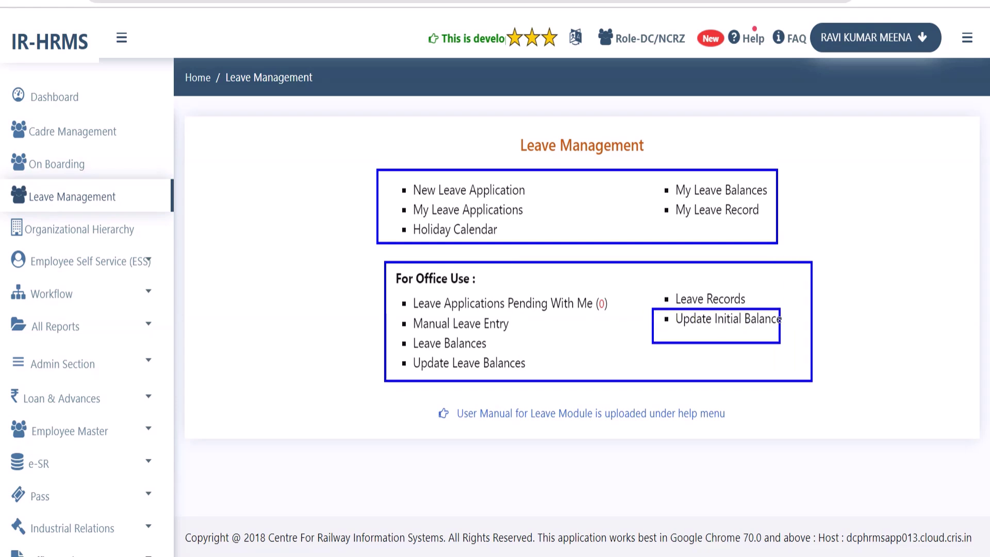
key("Escape")
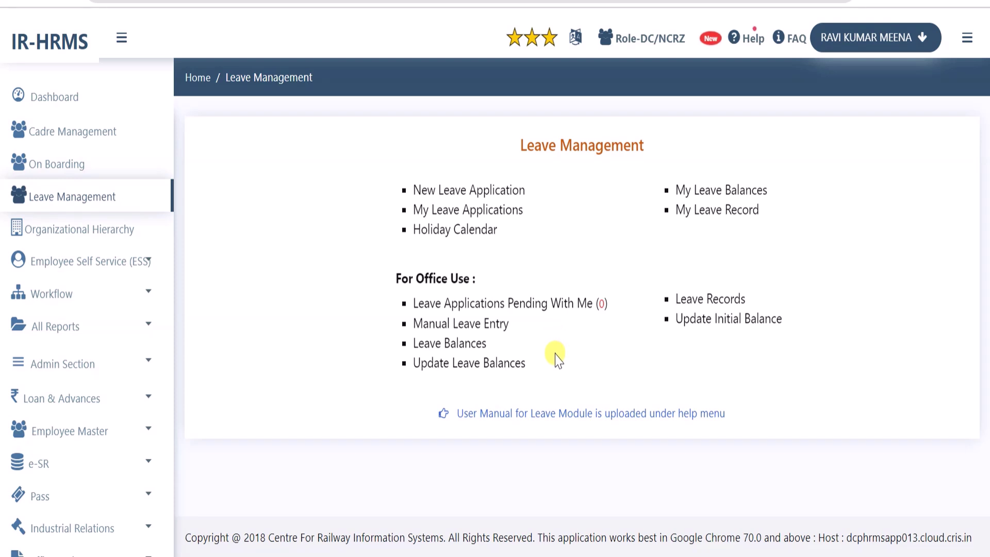
Highlight the For Office Use options: Update Leave Balances, Manual Leave Entry and Update Initial Balance
left_click_drag(536, 372, 403, 384)
left_click_drag(510, 324, 411, 326)
left_click(602, 347)
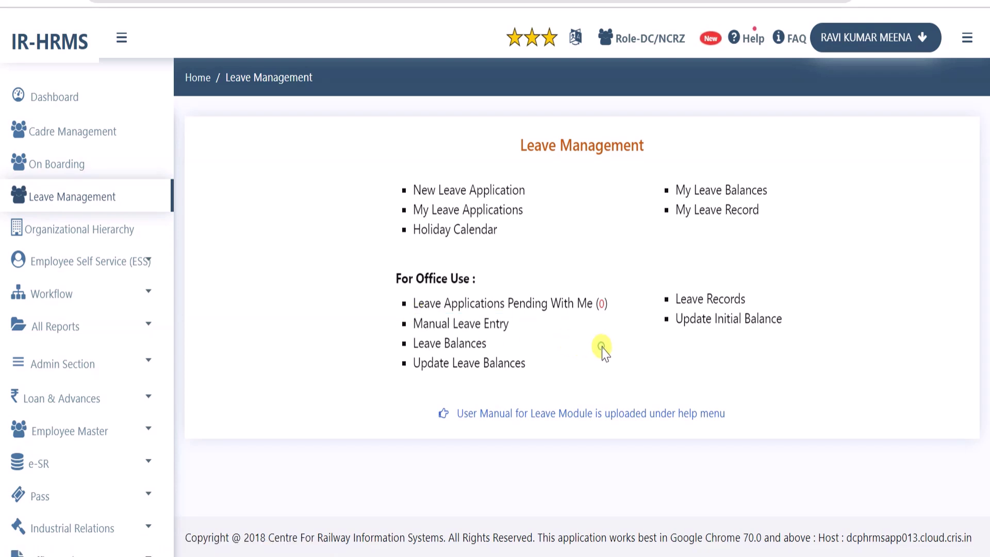
left_click_drag(673, 319, 823, 338)
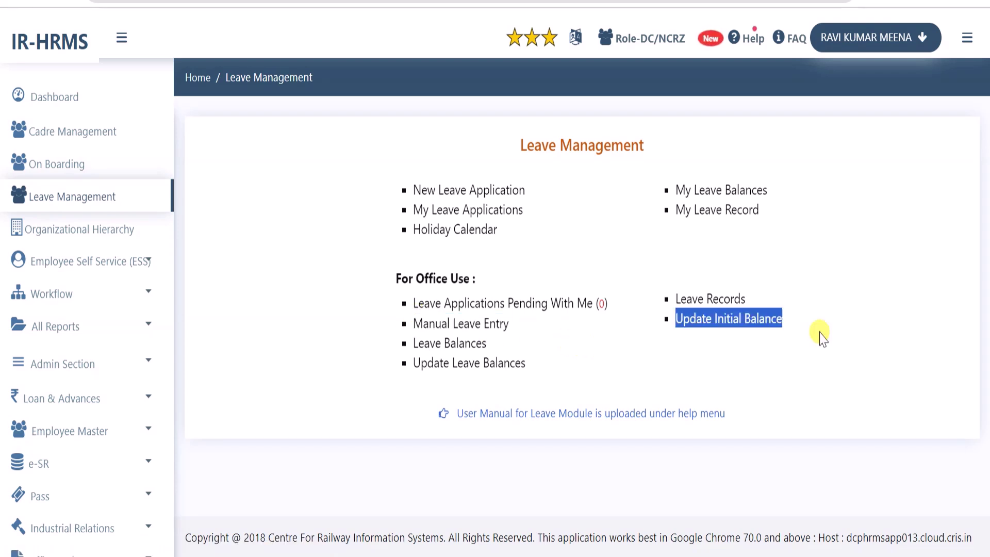
left_click(814, 323)
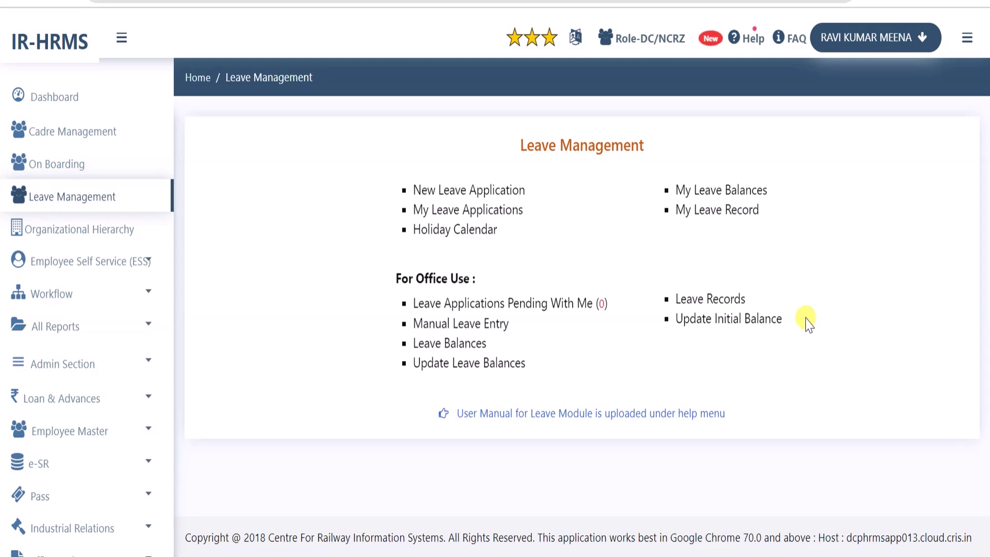
left_click_drag(808, 322, 674, 321)
left_click(691, 353)
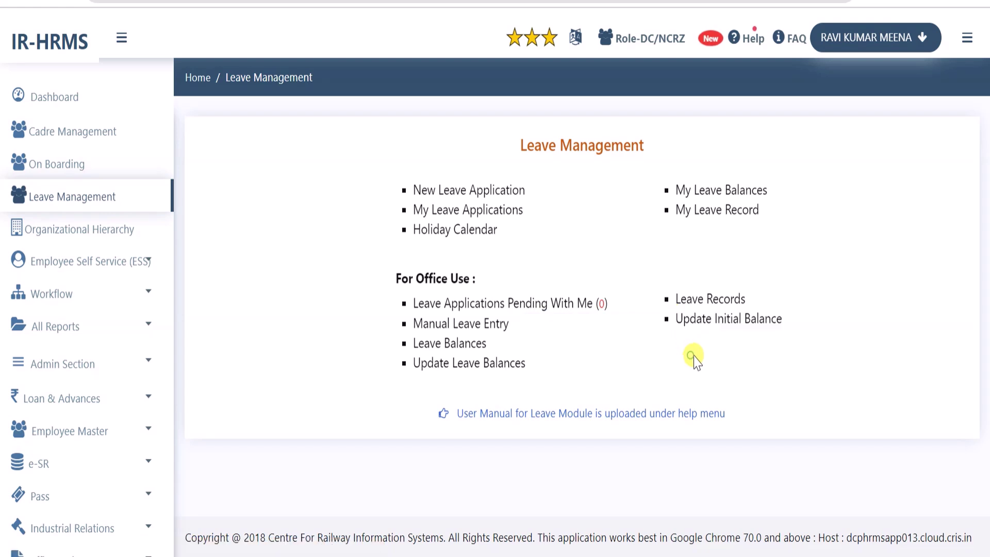
Open the Updation of Initial Balance form and point out its employee and Bill Unit filters
left_click(703, 323)
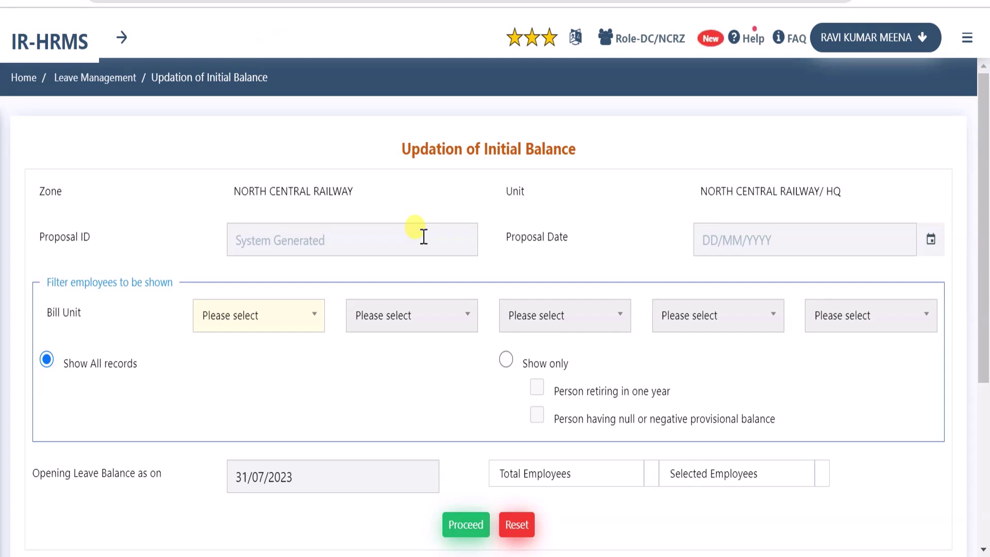
left_click_drag(46, 283, 181, 289)
left_click_drag(46, 312, 129, 330)
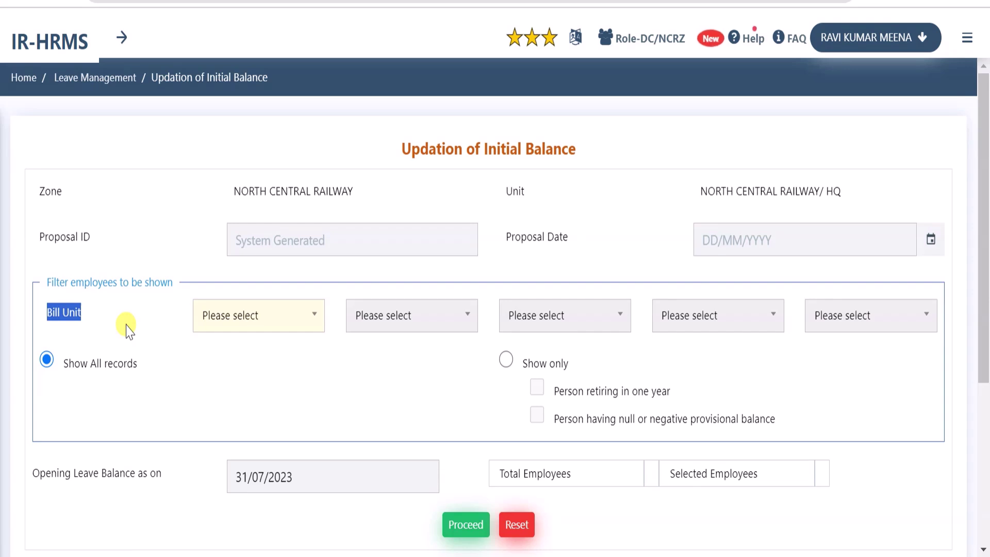
Search for 18 and set Bill Unit to 3201018, leaving the second bill unit list unset
left_click(272, 324)
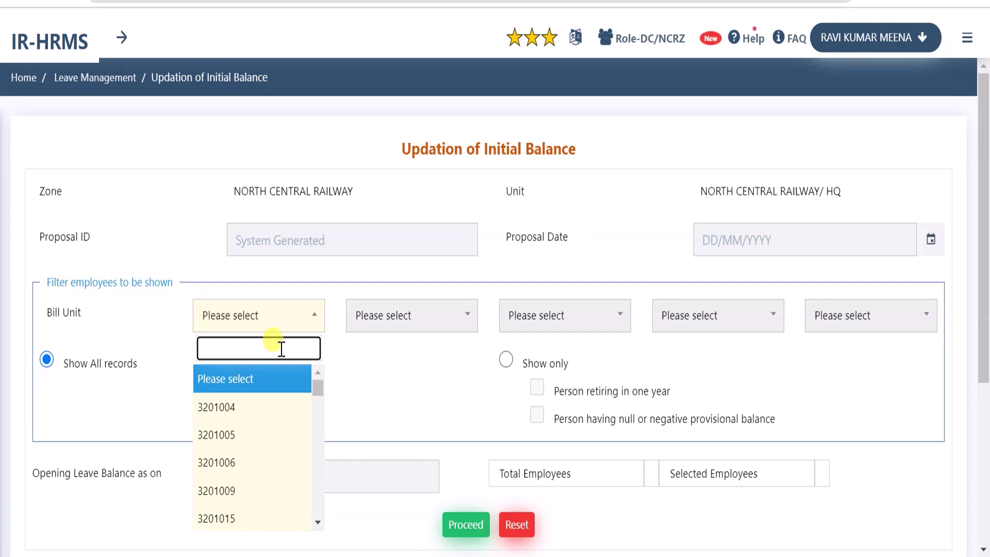
type("18")
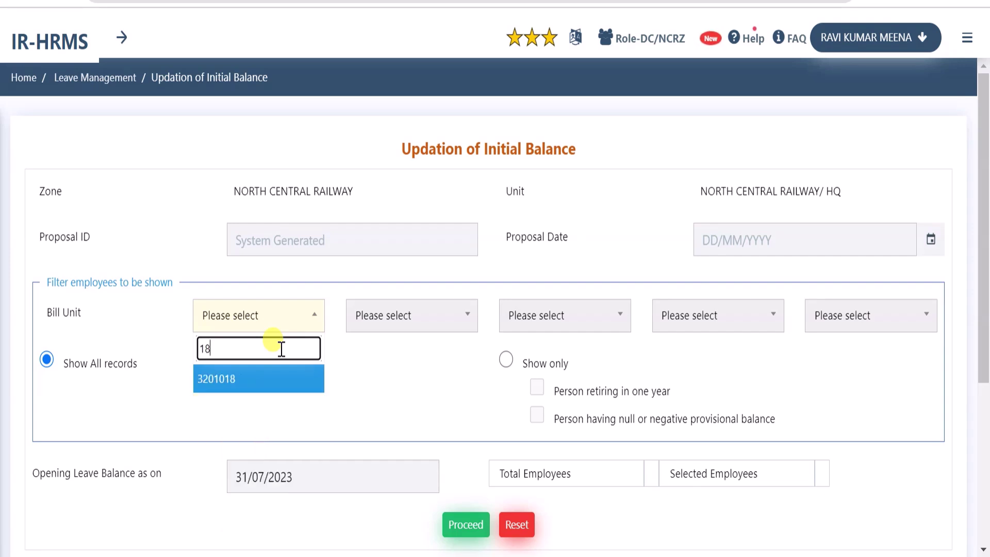
left_click(249, 382)
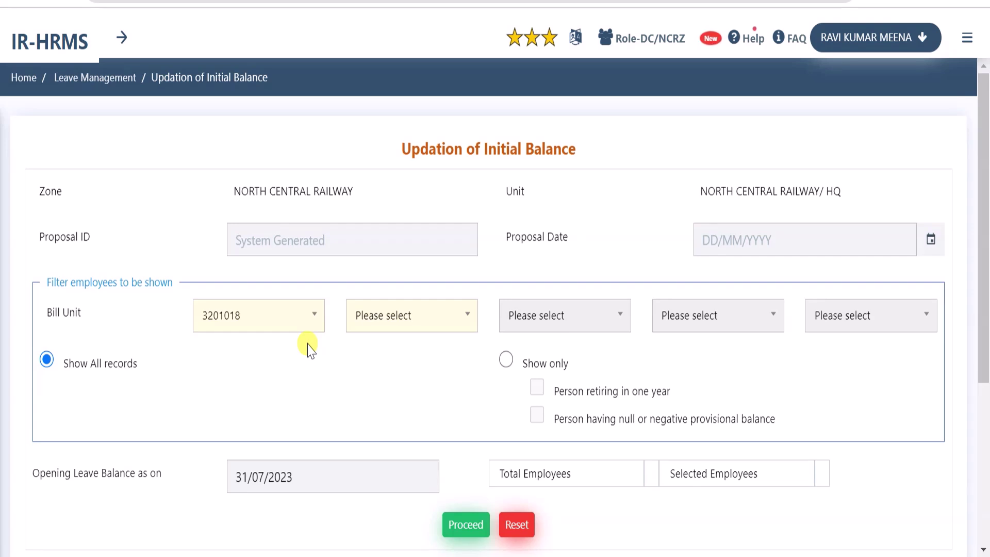
left_click(426, 323)
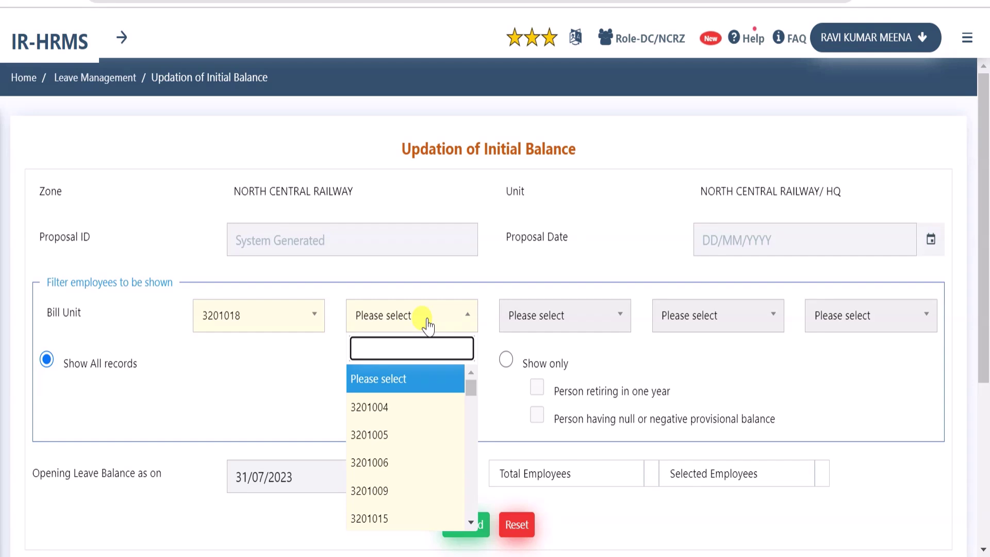
left_click(471, 289)
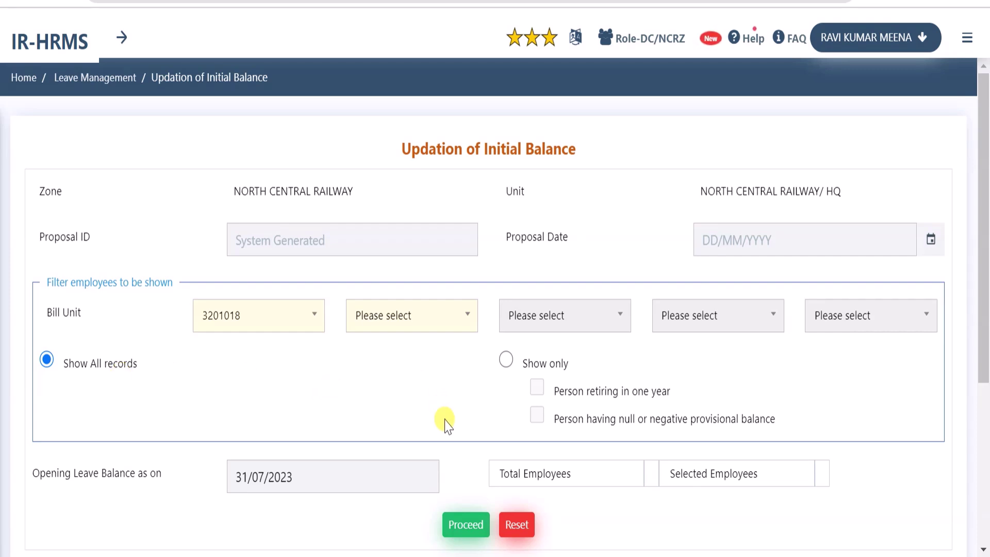
Load bill unit 3201018's 125 employees and scroll through their LAP, LHAP and CCL balances
scroll(446, 423, "down", 2)
left_click(463, 432)
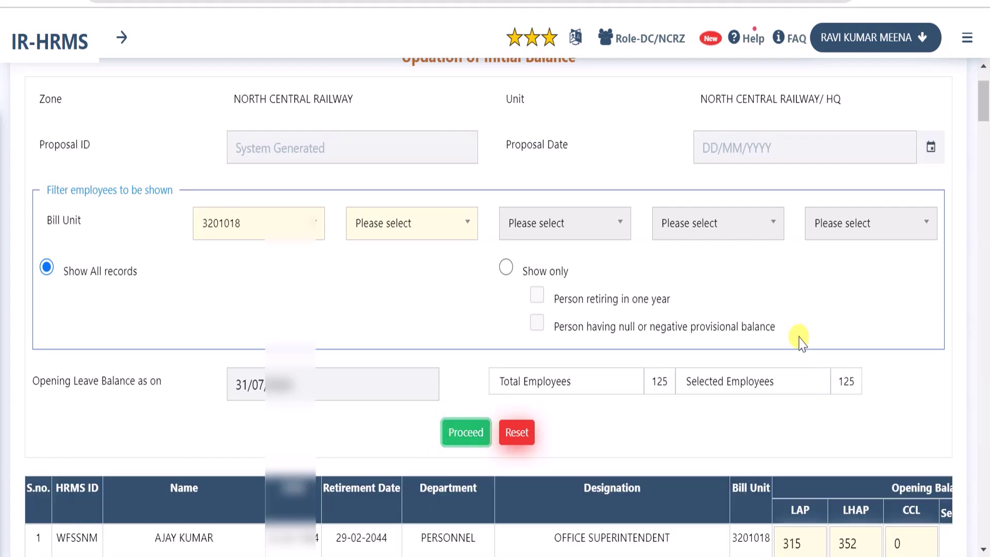
scroll(799, 340, "down", 3)
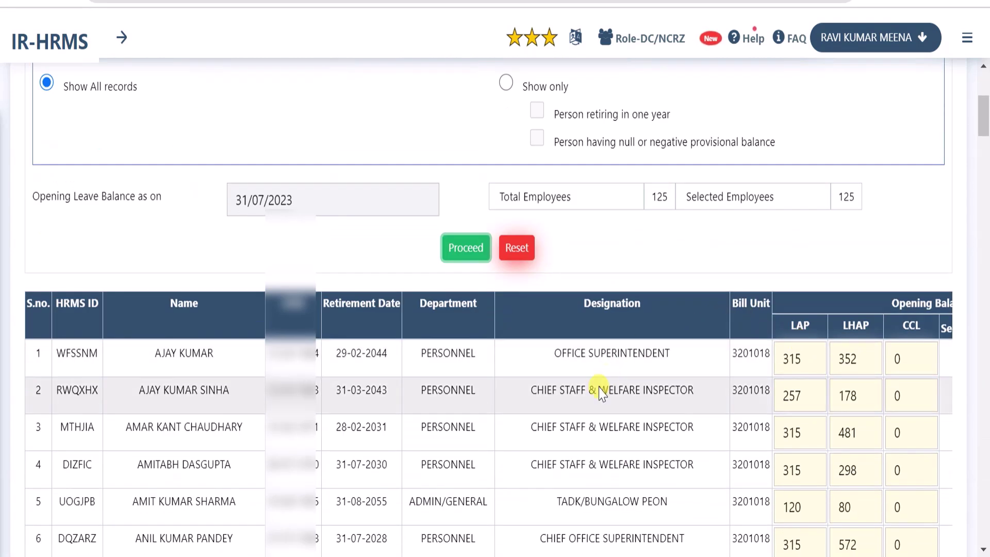
scroll(538, 384, "down", 2)
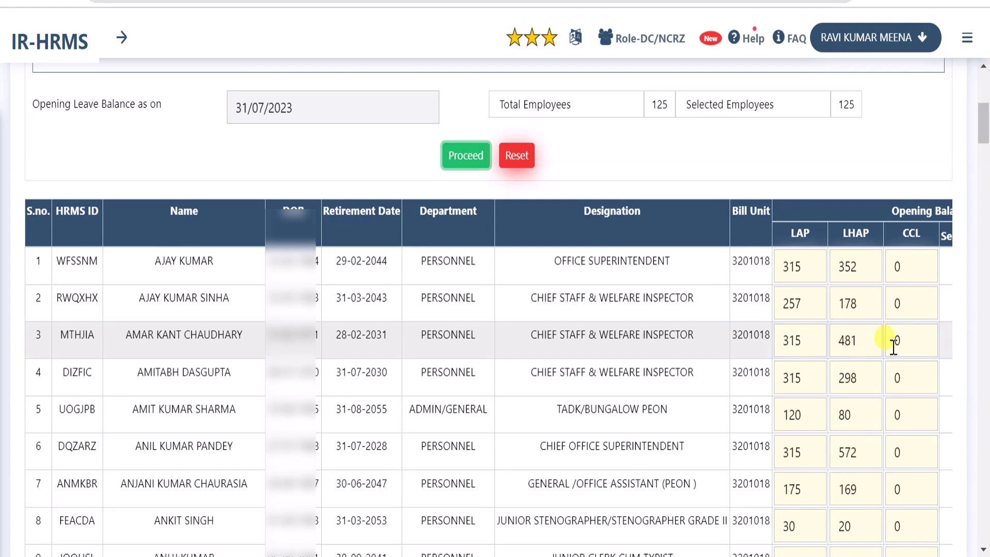
scroll(692, 353, "up", 7)
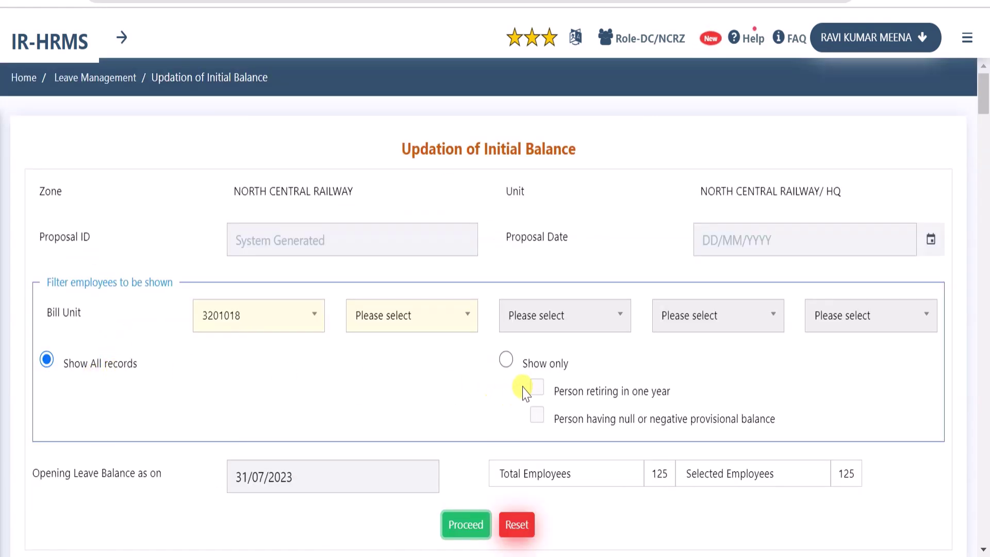
Show only null or negative provisional balances, listing two employees with empty LAP and LHAP
left_click(507, 362)
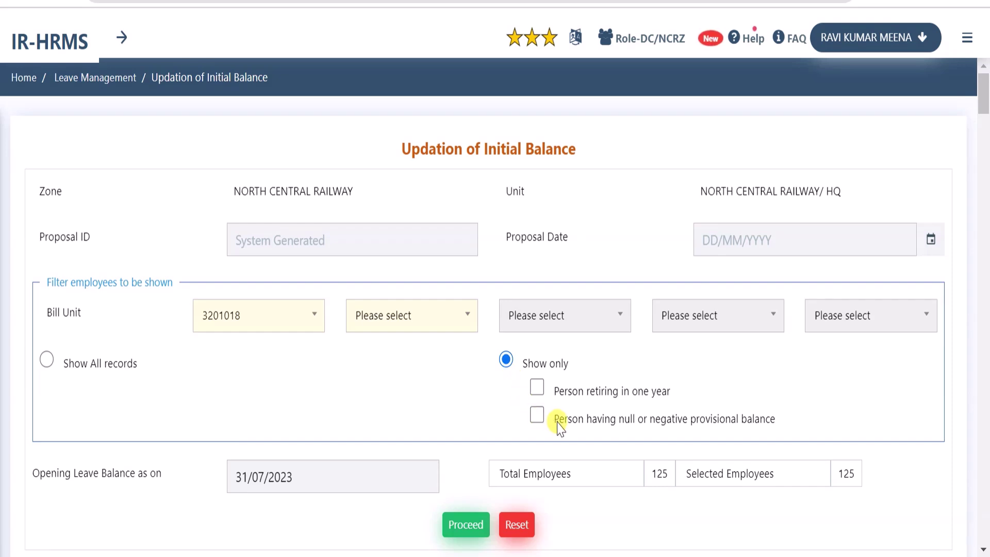
left_click_drag(559, 428, 769, 419)
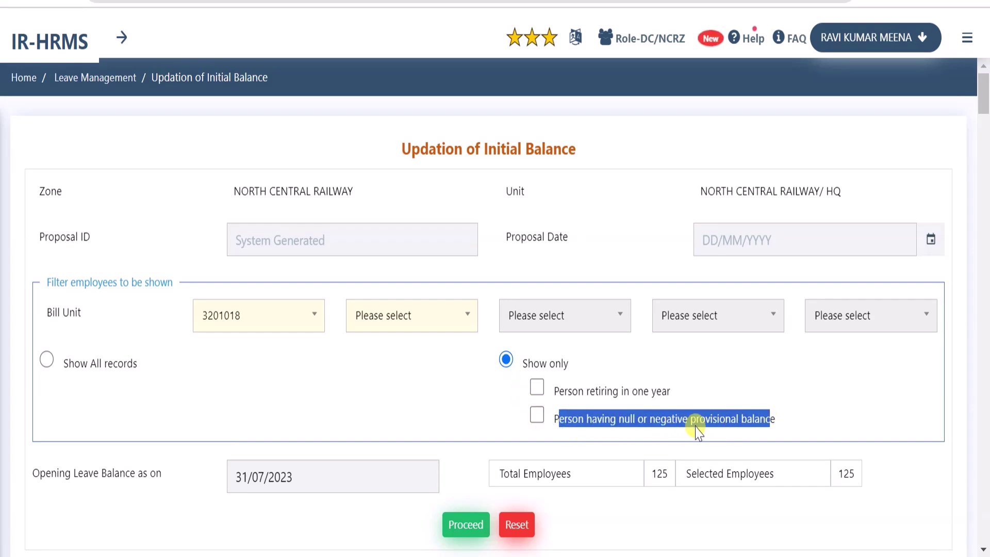
left_click(665, 425)
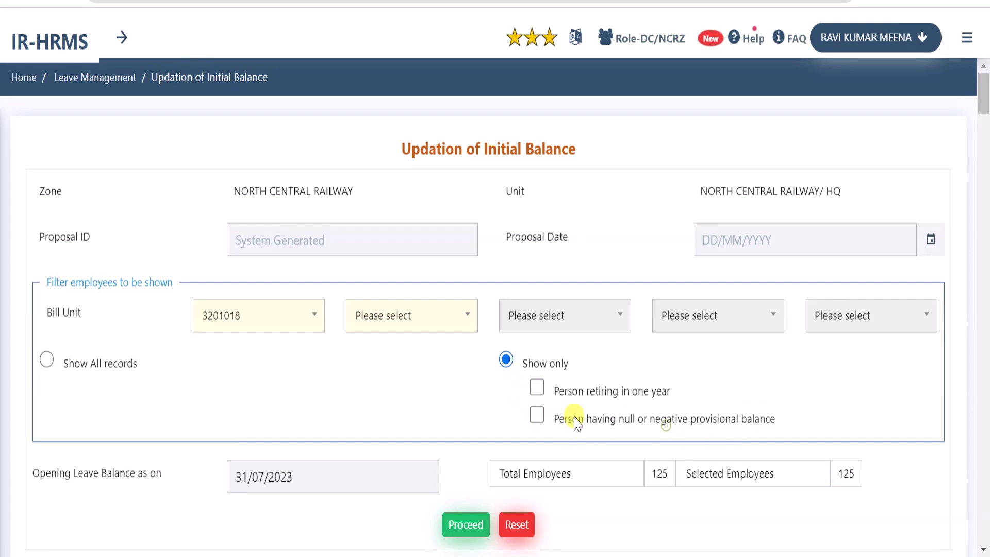
left_click(536, 417)
left_click(470, 528)
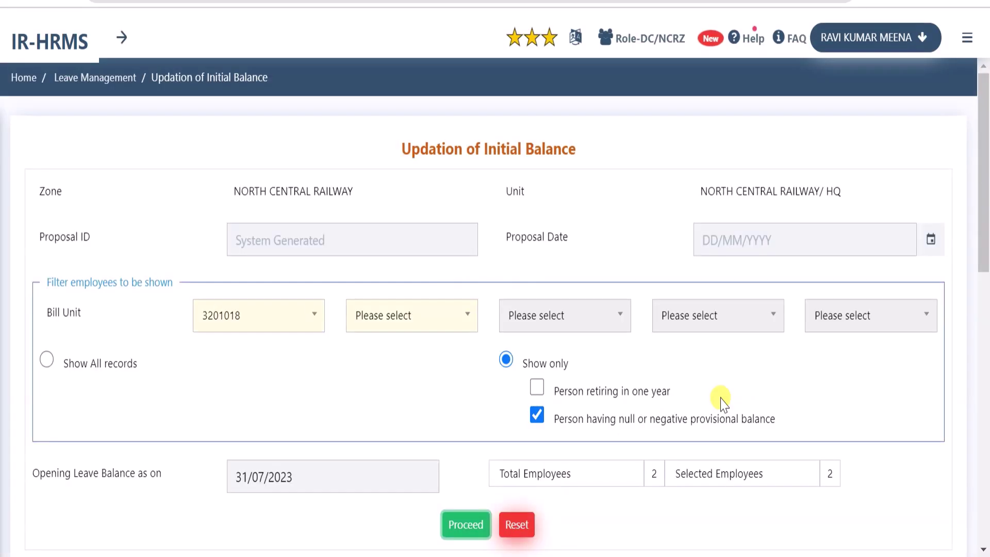
scroll(722, 402, "down", 5)
left_click_drag(648, 195, 670, 202)
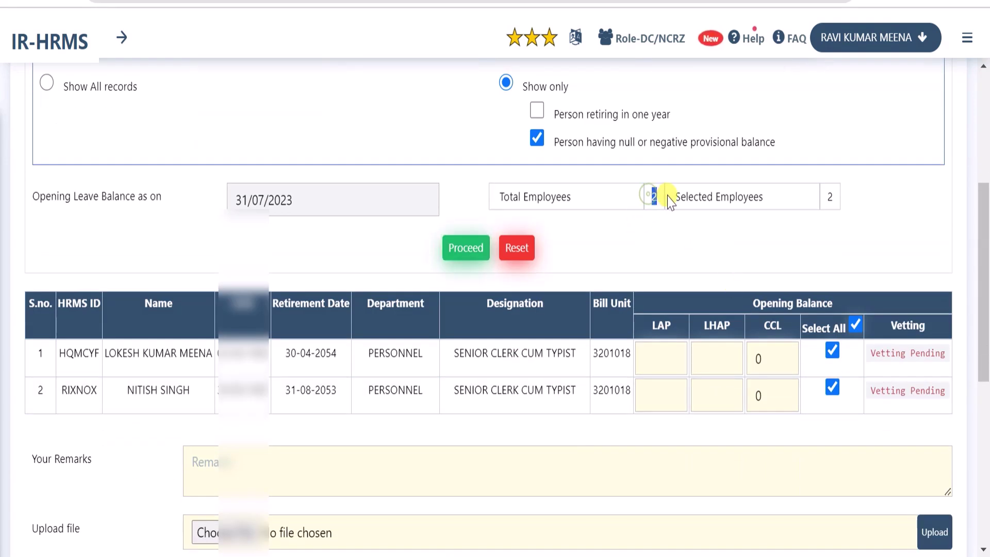
left_click(834, 196)
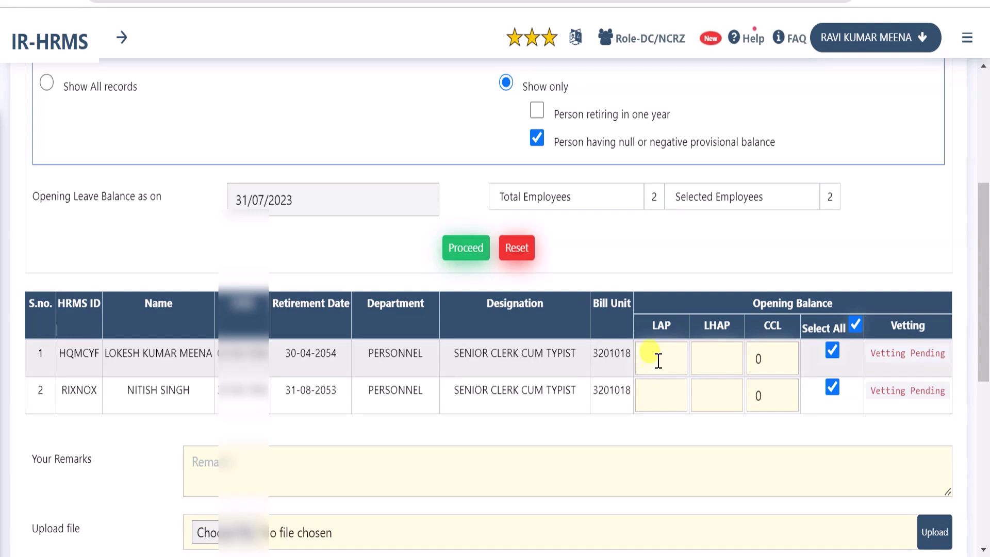
scroll(659, 367, "up", 5)
Swap the filter to 'Person retiring in one year' and review the two employees listed
left_click(537, 414)
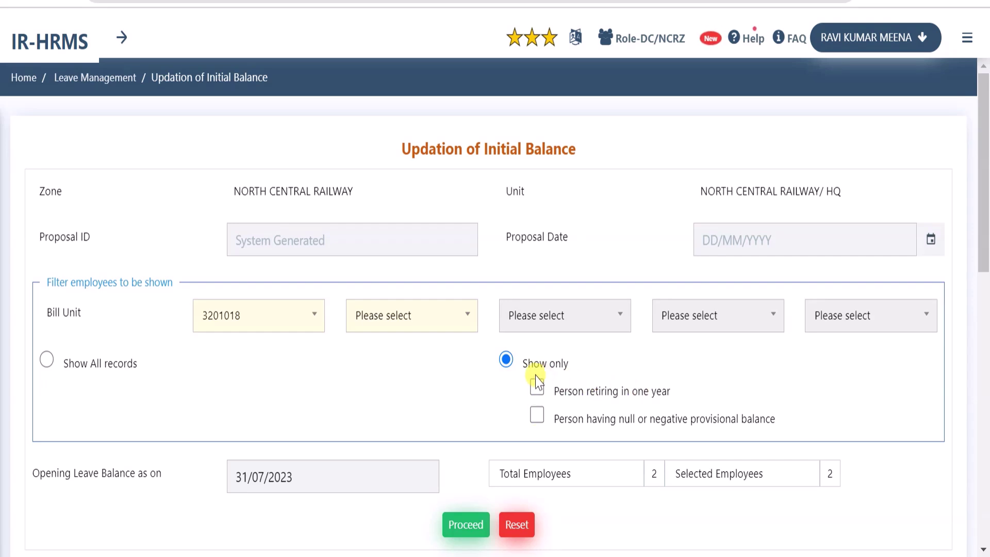
left_click(537, 387)
left_click(466, 523)
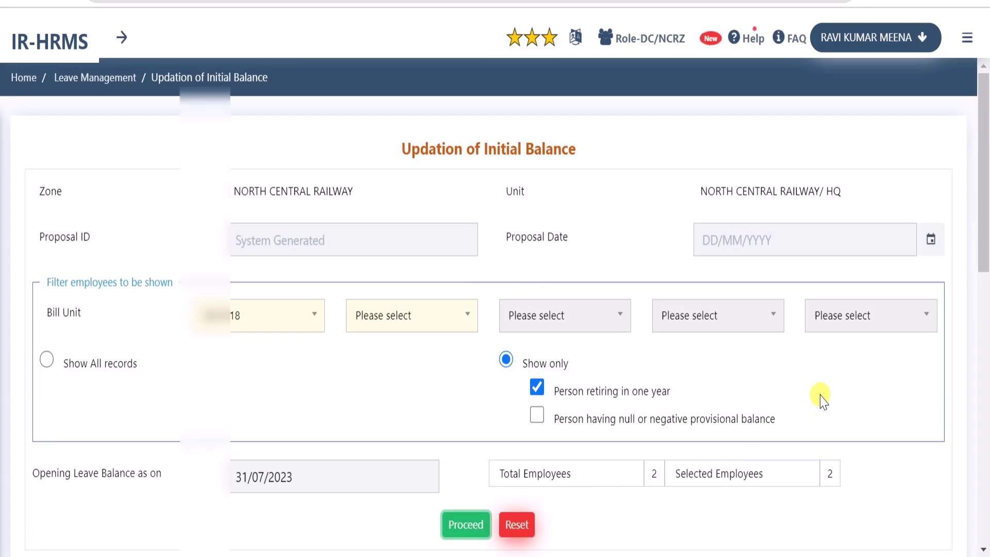
scroll(819, 400, "down", 5)
scroll(542, 376, "up", 1)
scroll(641, 409, "down", 5)
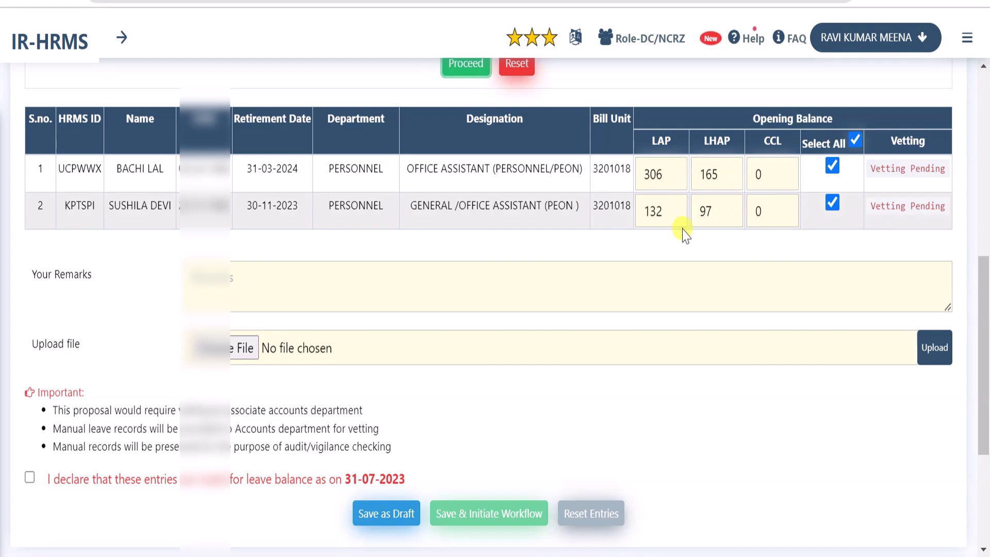
scroll(551, 380, "up", 8)
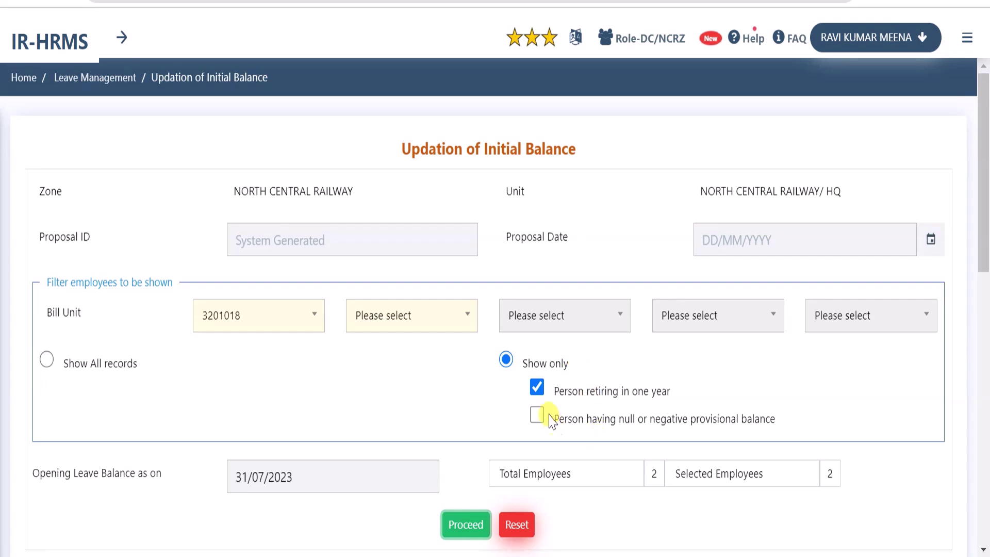
Untick 'Person retiring in one year' so no Show only option remains ticked
left_click(537, 388)
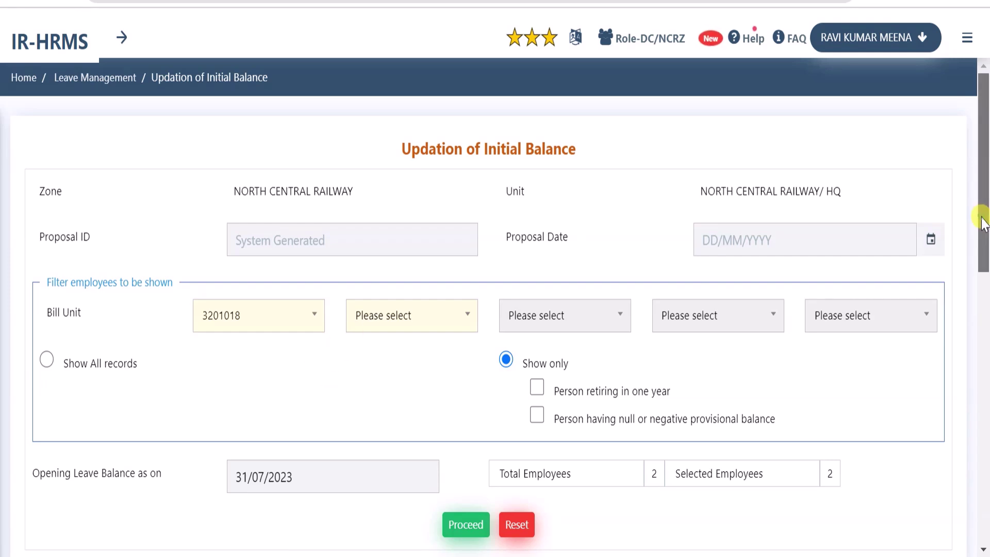
Select Show All records and refresh, clearing the two-employee list and counts
left_click(47, 361)
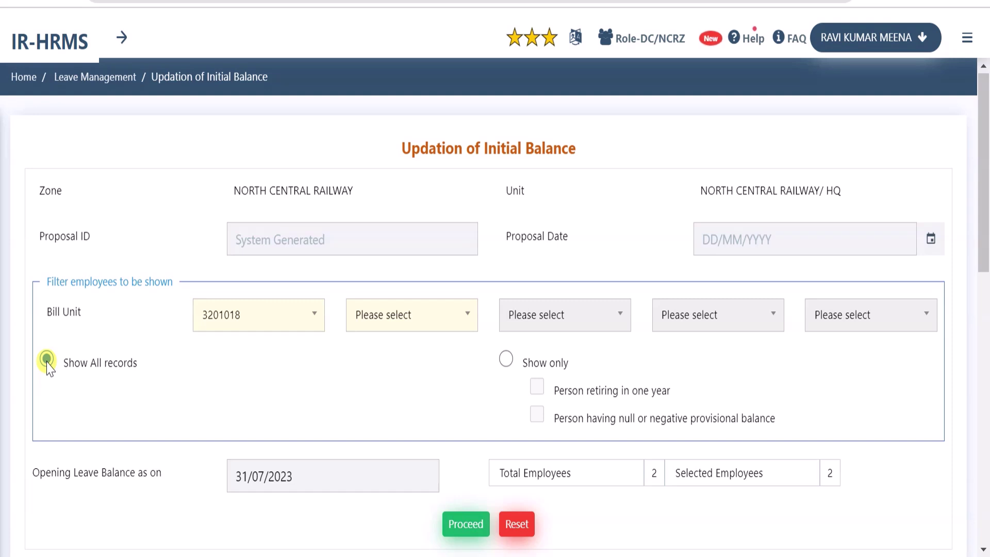
scroll(48, 356, "down", 3)
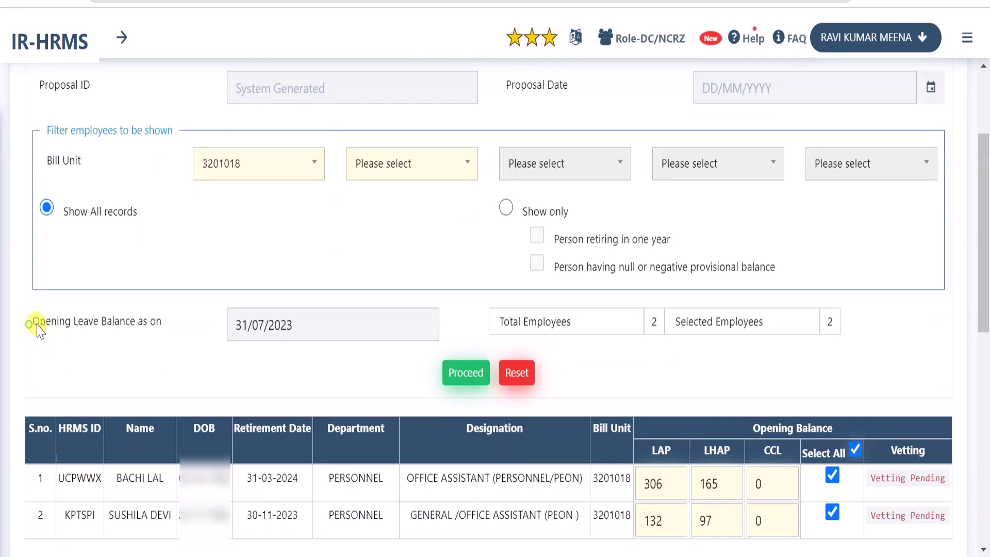
left_click_drag(33, 324, 229, 331)
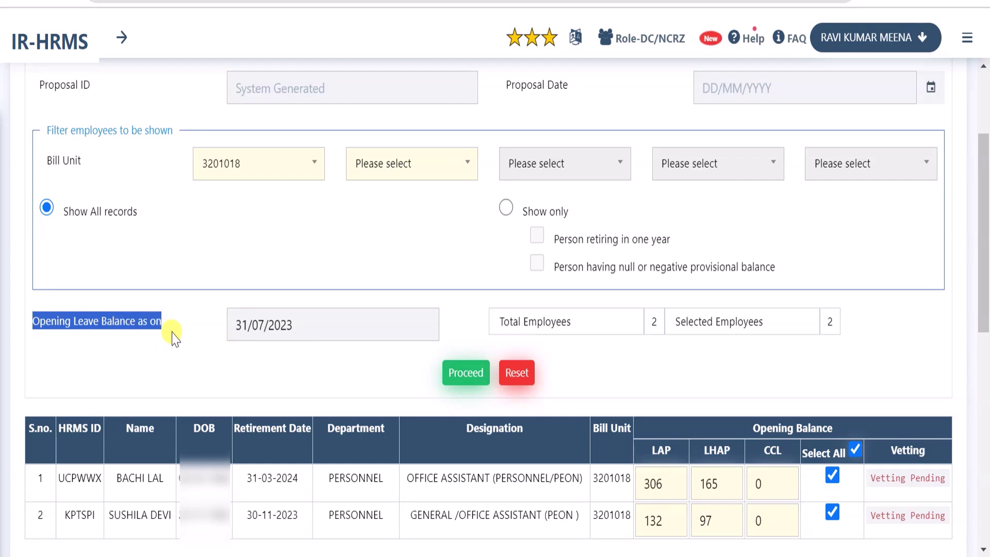
left_click(308, 330)
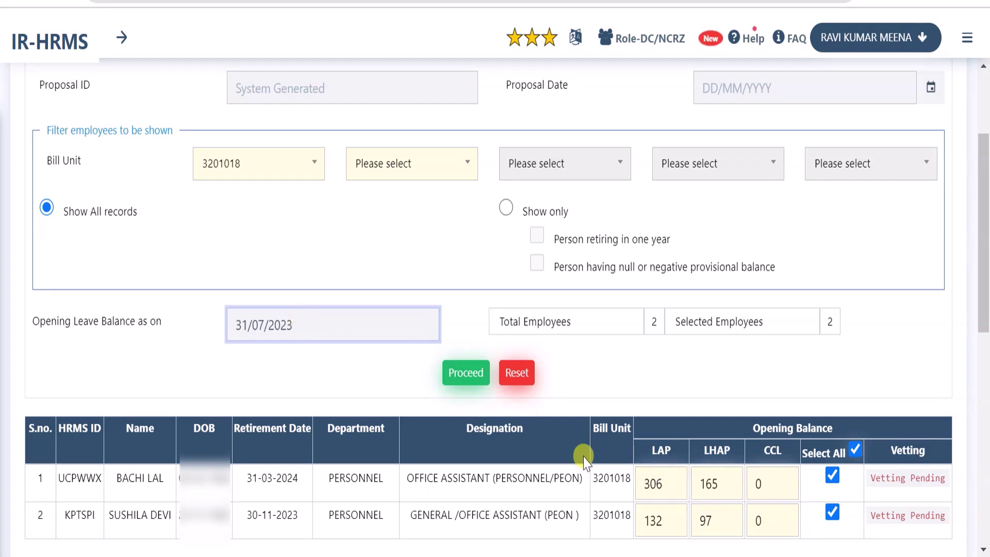
scroll(584, 458, "up", 2)
left_click(466, 451)
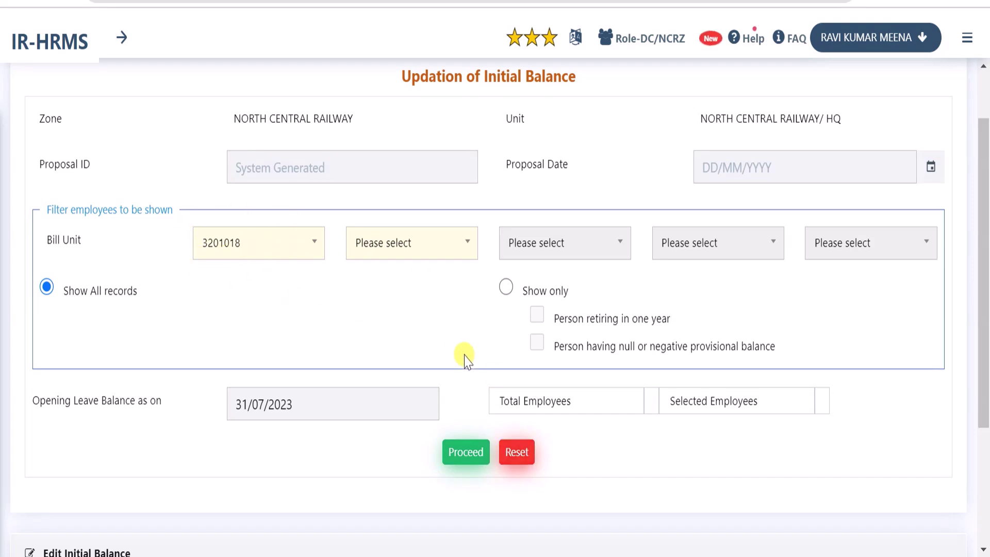
Reload all 125 employees of bill unit 3201018, all ticked and marked Vetting Pending
left_click(463, 462)
mouse_move(426, 431)
left_mouse_down()
mouse_move(453, 459)
mouse_move(495, 475)
left_mouse_up()
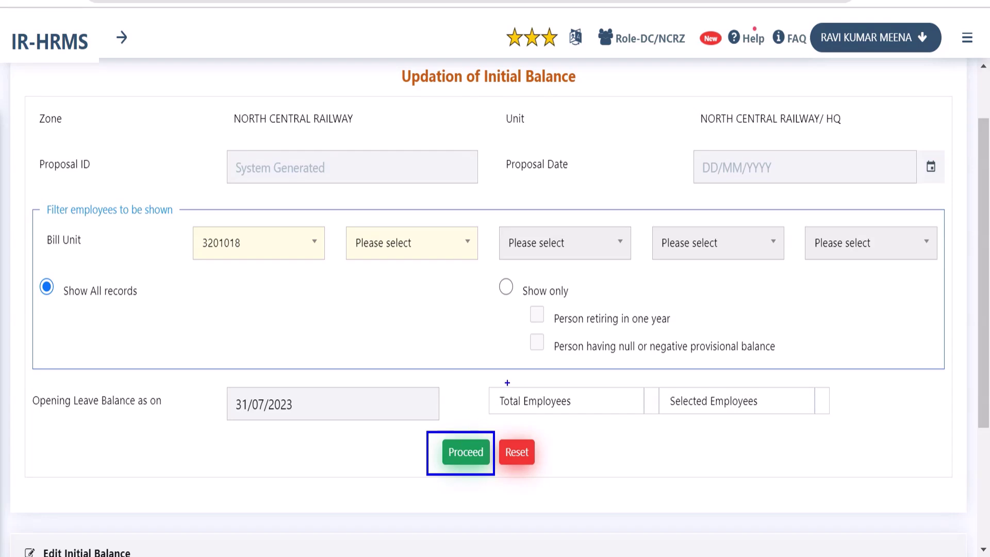
left_click(464, 456)
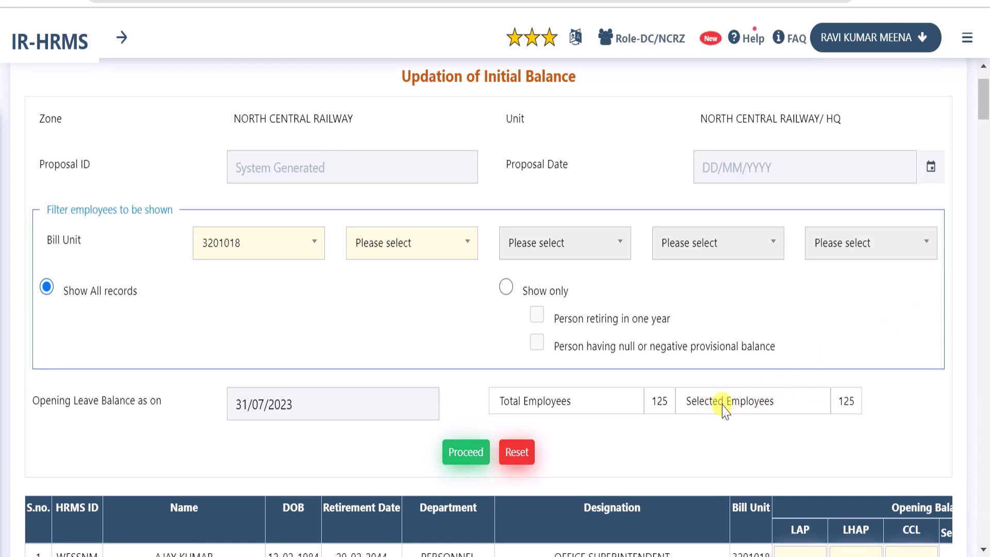
scroll(724, 411, "down", 7)
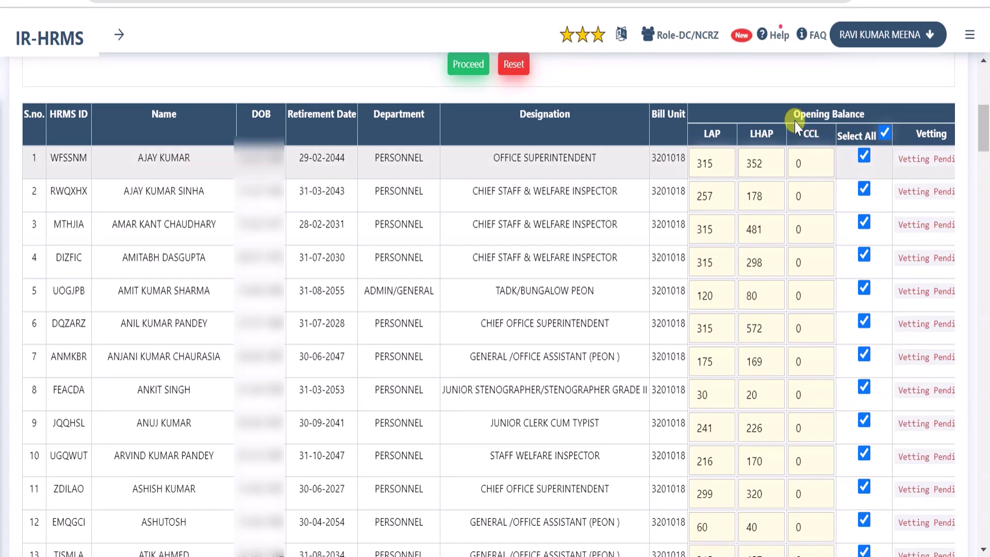
Untick Select All in the Opening Balance header so all 125 employees are deselected
left_click_drag(793, 114, 873, 116)
left_click(873, 116)
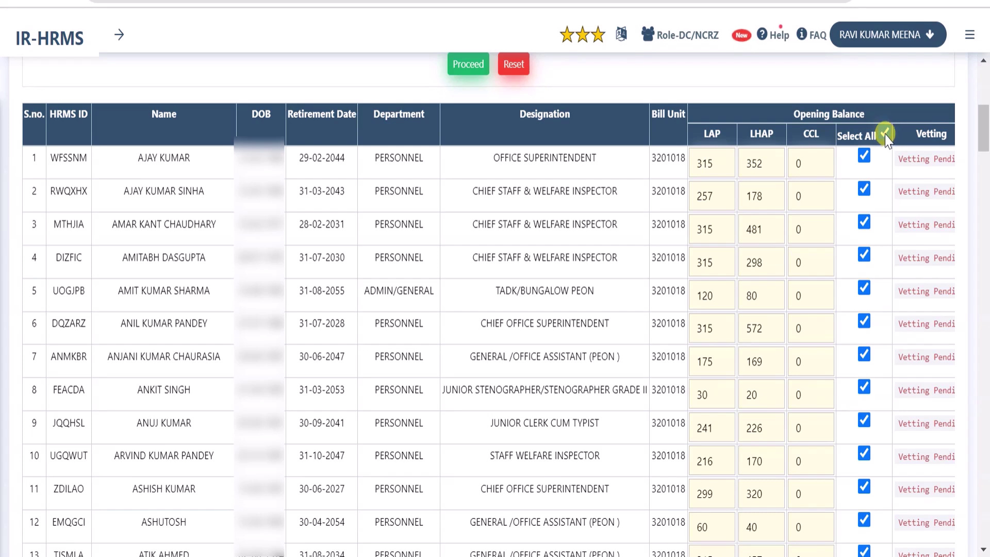
left_click(885, 134)
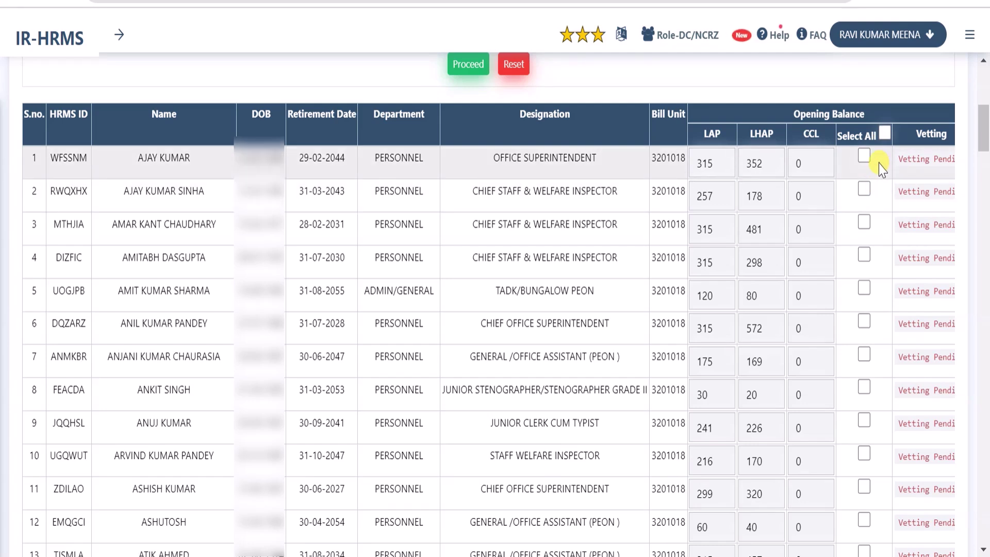
left_click(864, 190)
left_click(864, 255)
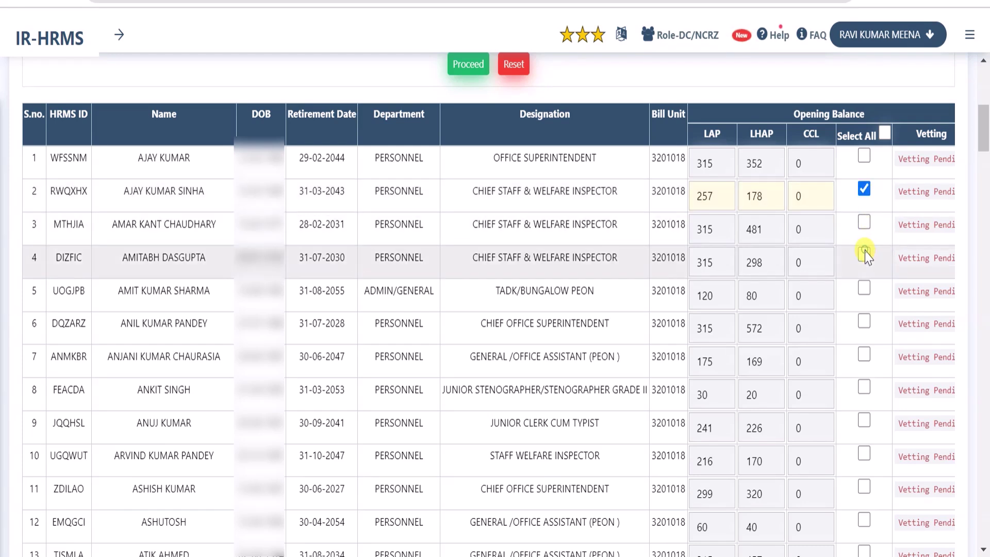
left_click(864, 289)
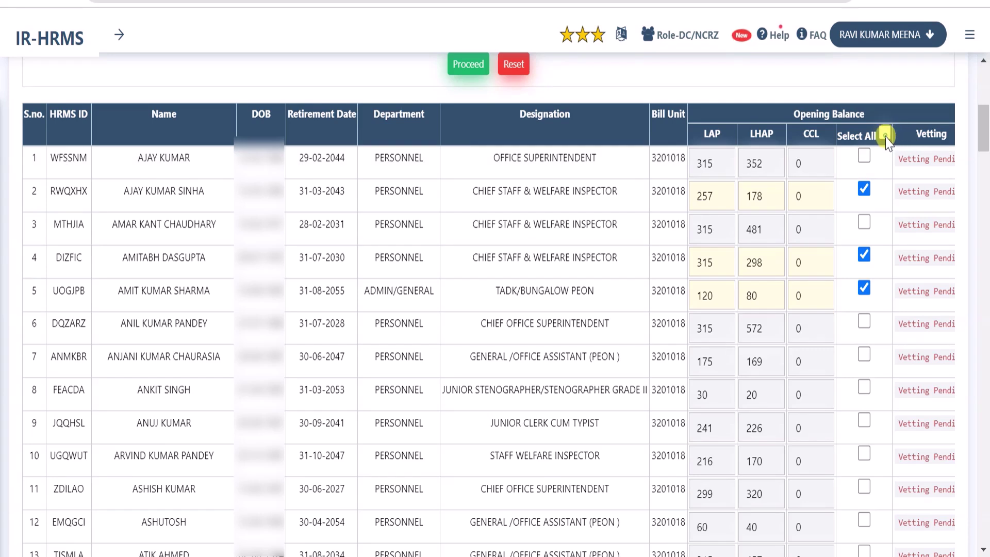
left_click(885, 135)
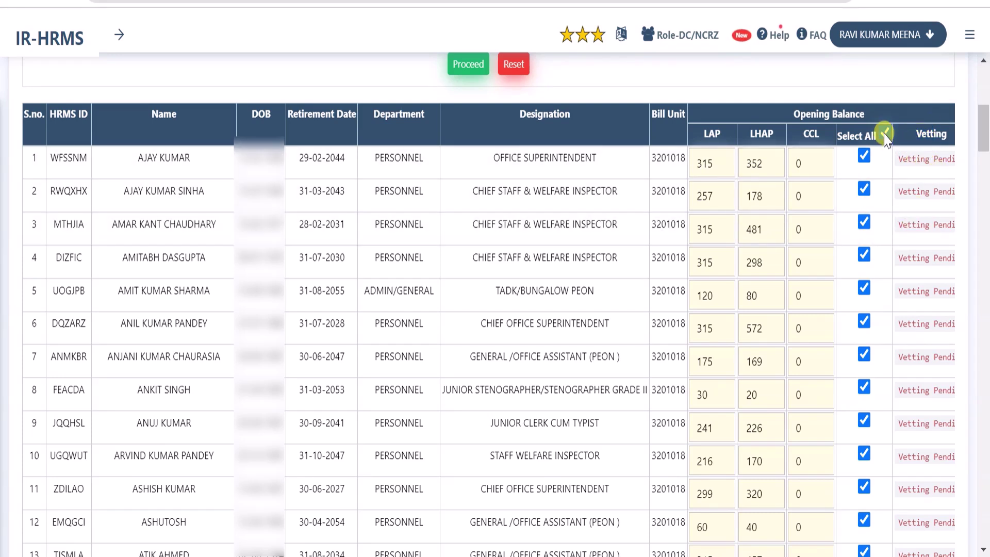
left_click(885, 134)
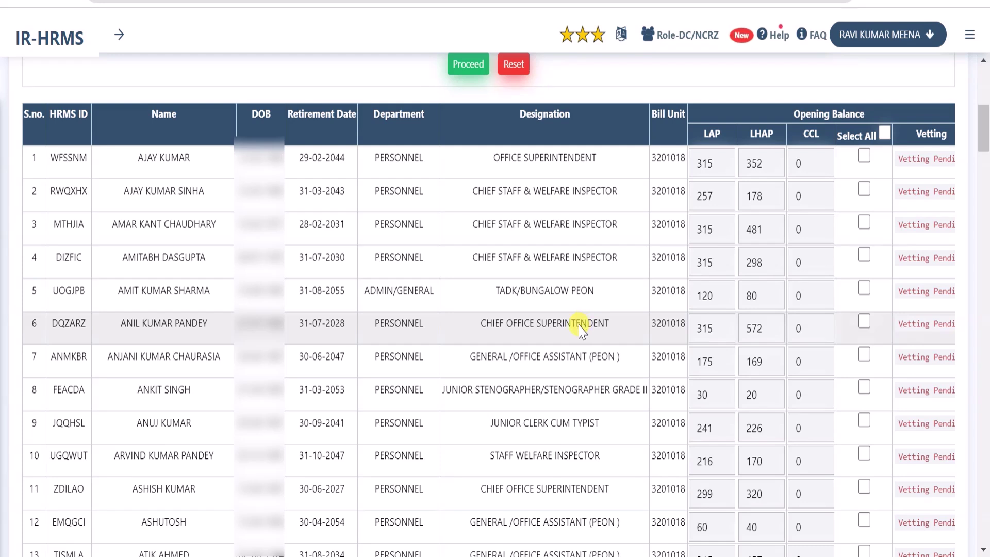
Find an employee by name search and tick row 89 for the proposal
key("ctrl+f")
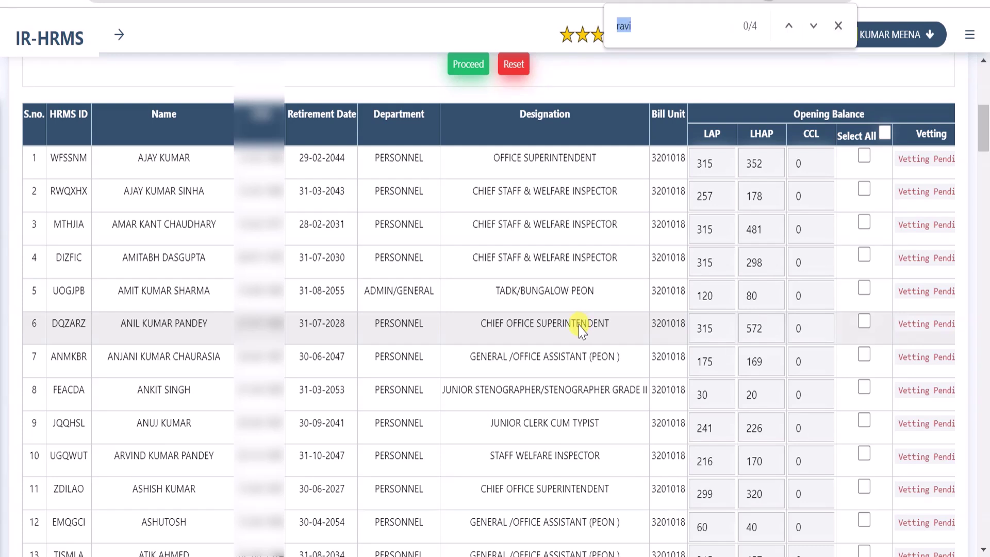
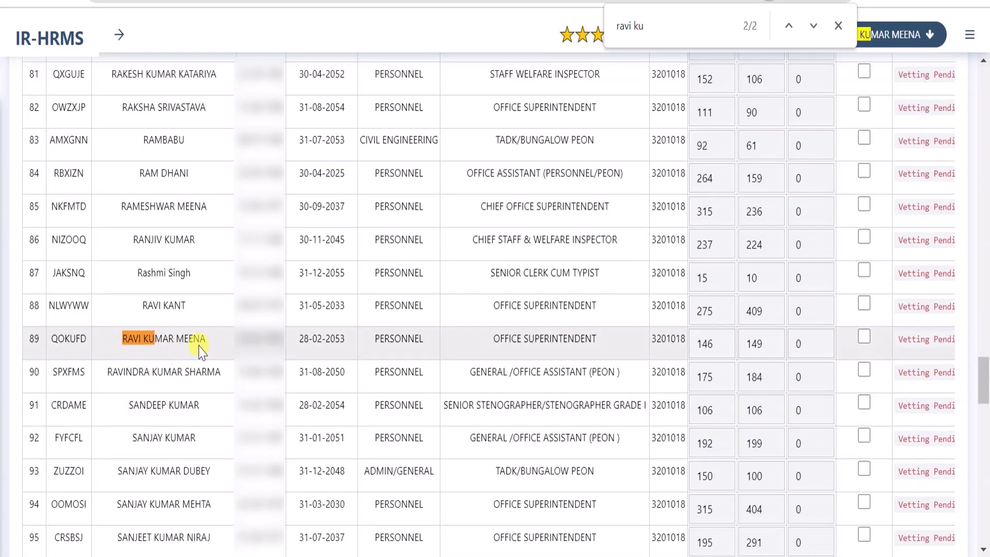
left_click(863, 337)
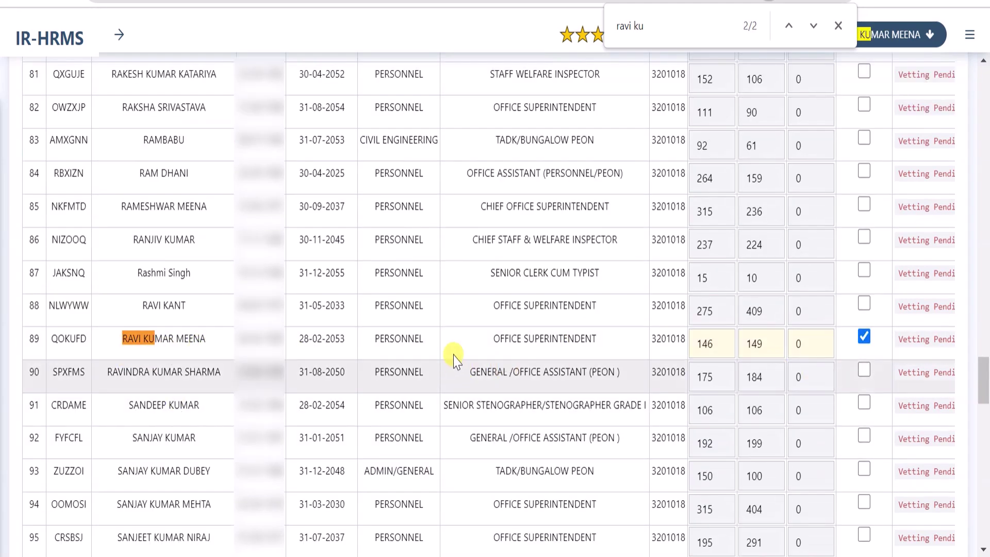
Search by name past row 43 and tick employee row 44 for the proposal
key("ctrl+f")
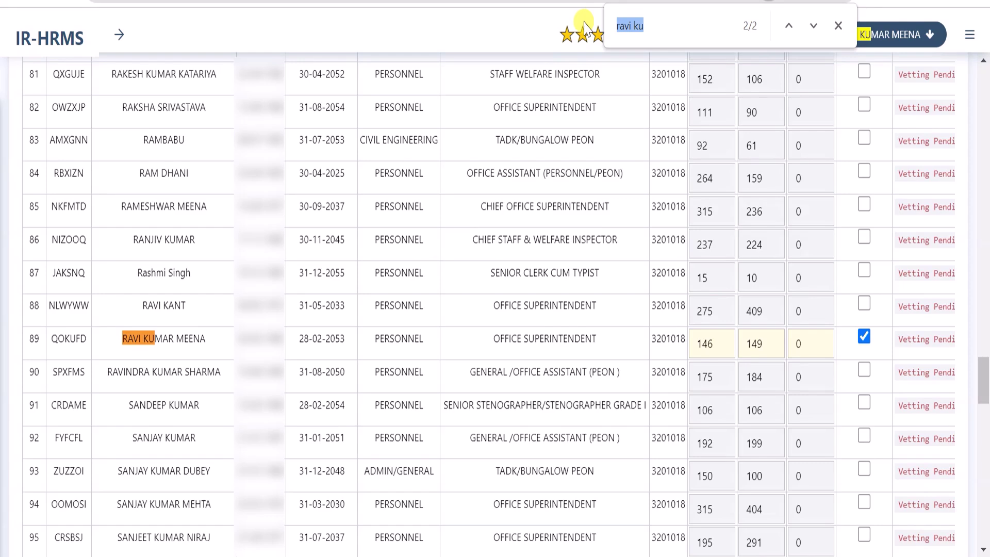
type("durg")
key("ctrl+f")
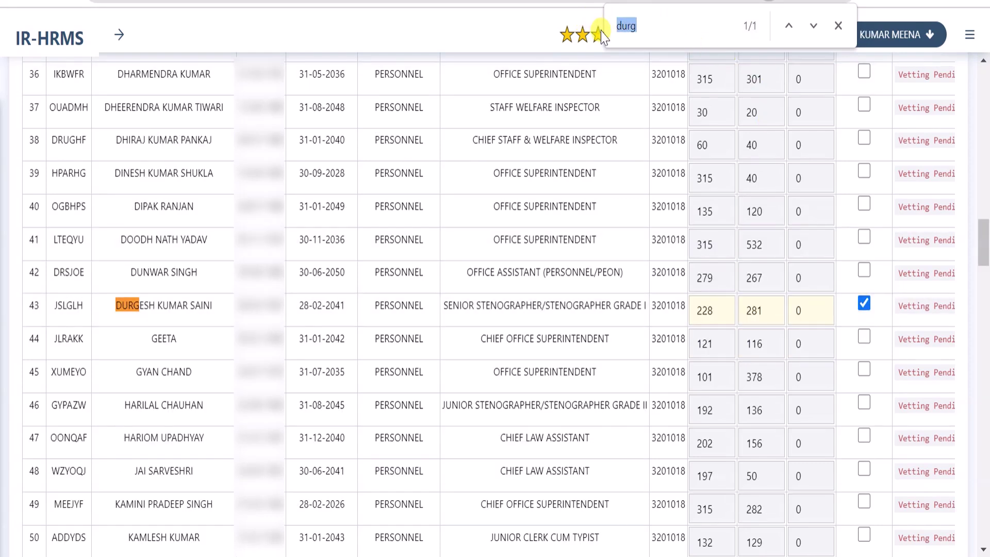
type("geet")
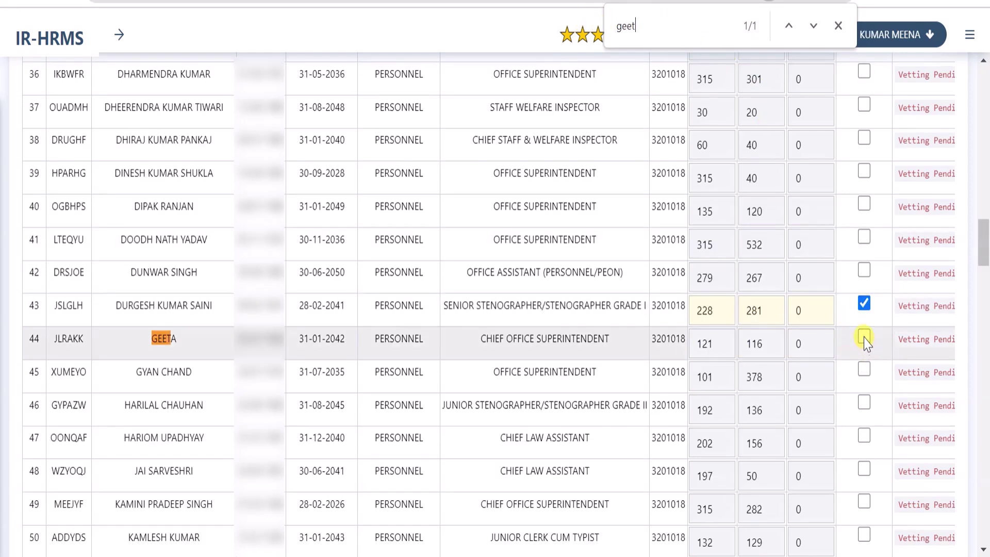
left_click(863, 336)
Change row 43's balances from 228 to 195 and set the second to 250
scroll(704, 330, "down", 2)
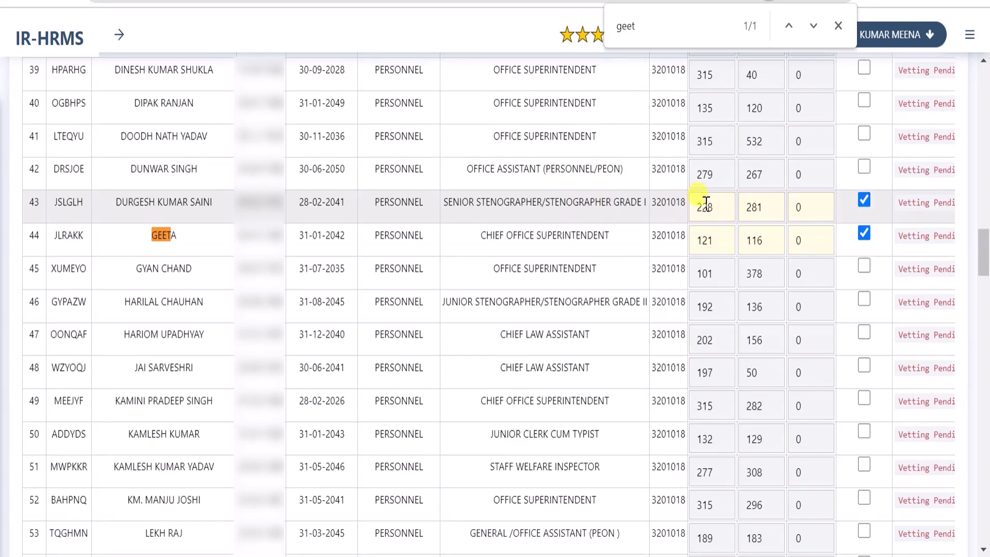
left_click(714, 208)
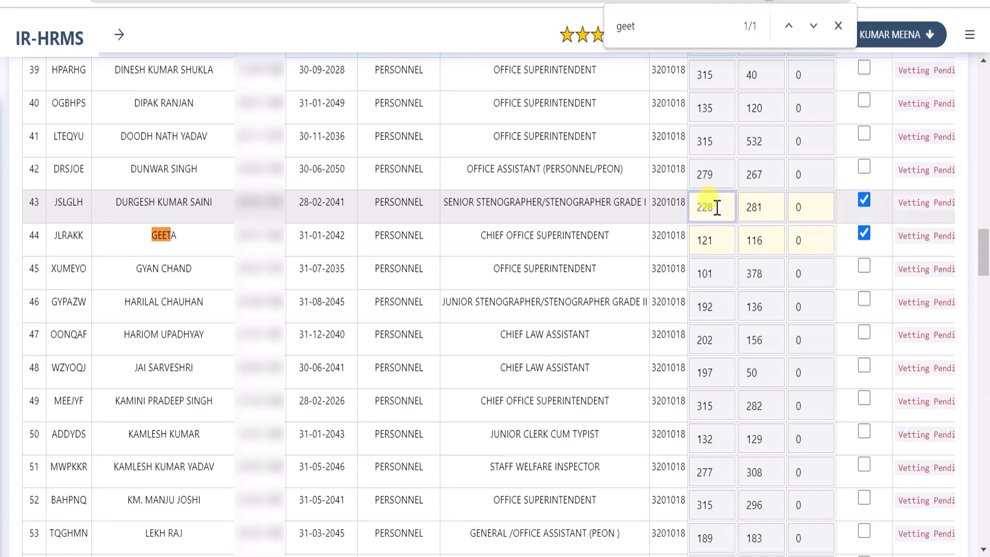
left_click_drag(717, 207, 692, 206)
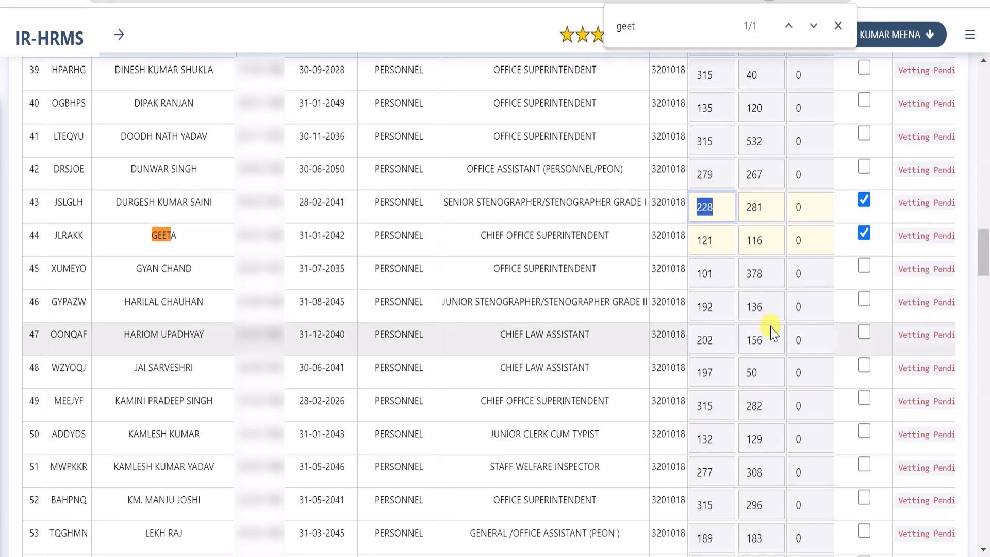
type("195")
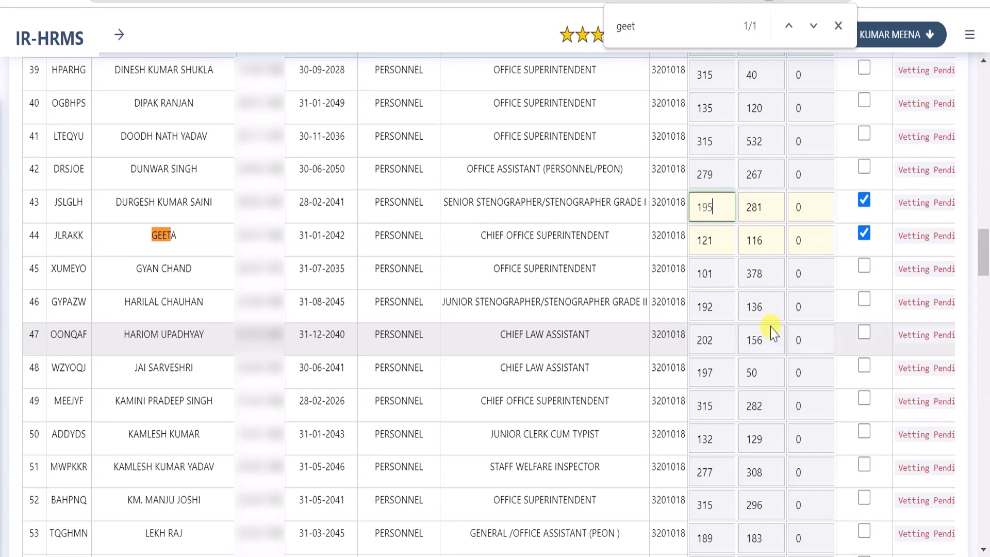
key("Tab")
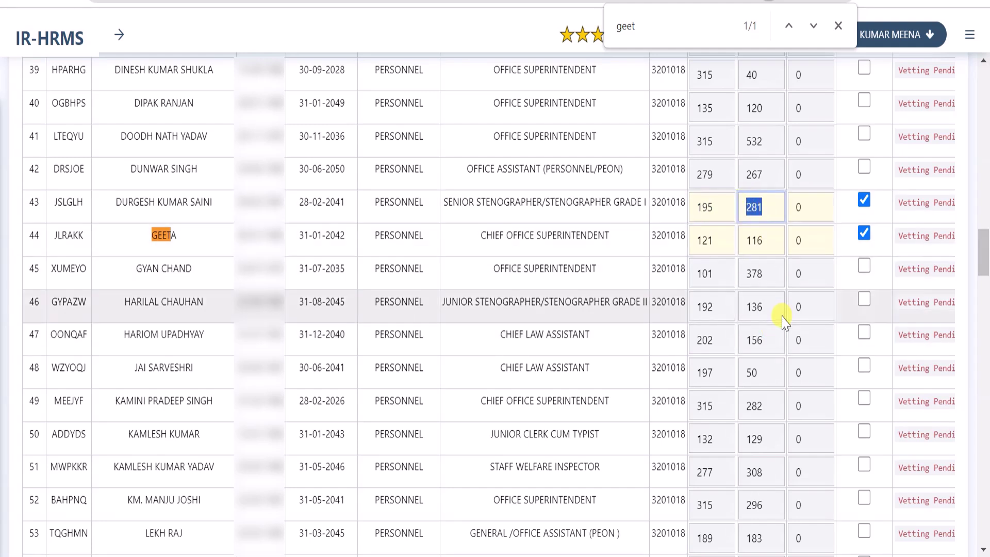
type("250")
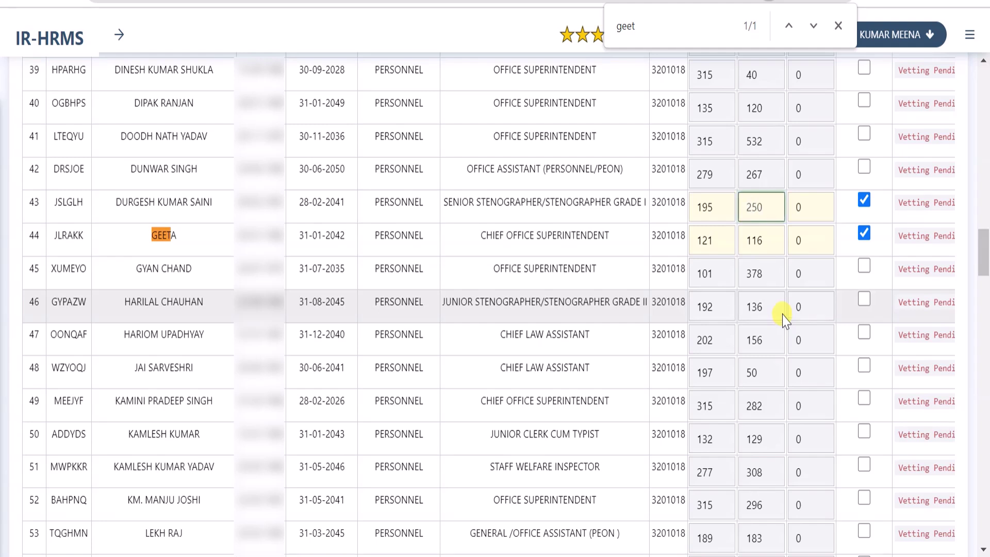
left_click(803, 209)
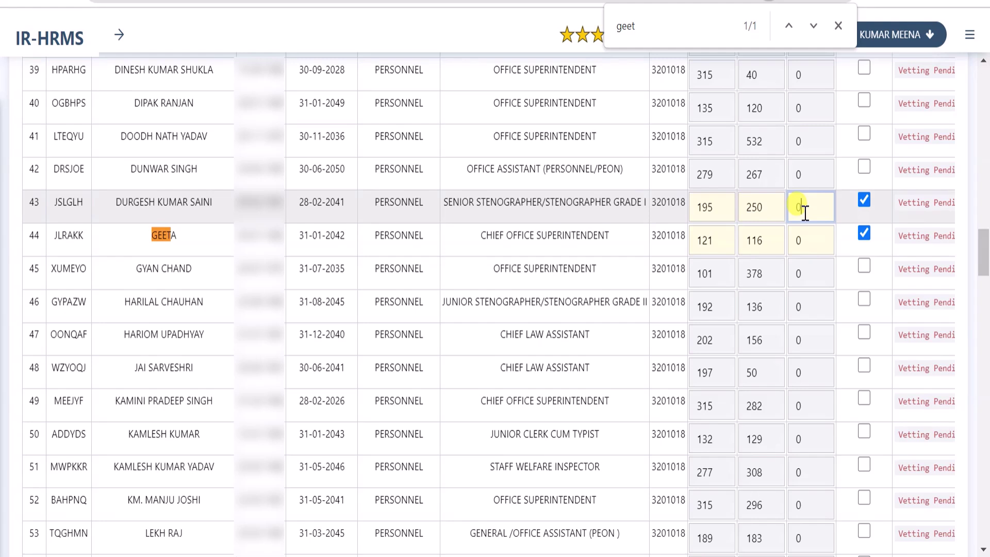
left_click(163, 238)
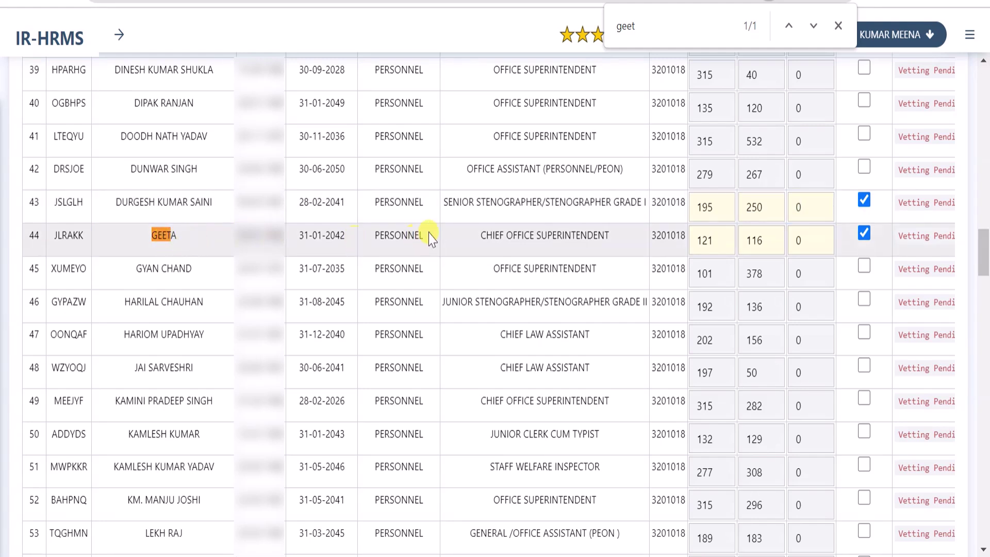
Set row 44's balances to 115, 120 and 560
left_click(717, 241)
double_click(703, 242)
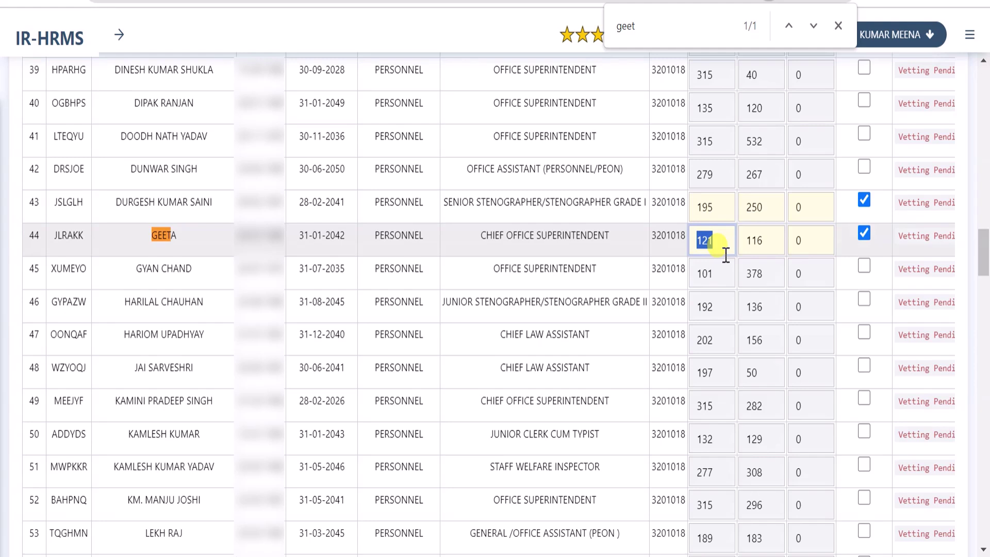
type("125")
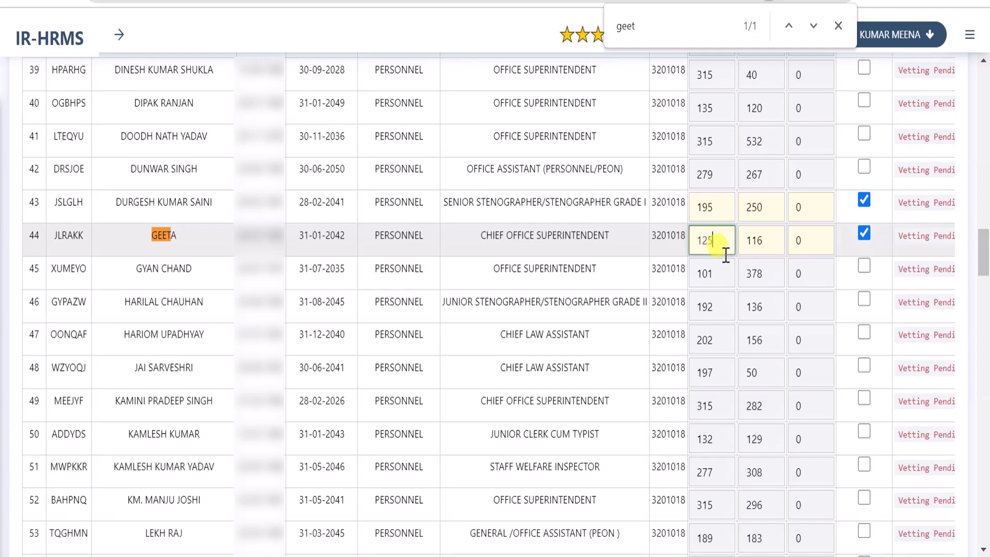
key("BackSpace")
key("BackSpace")
type("15")
left_click(763, 239)
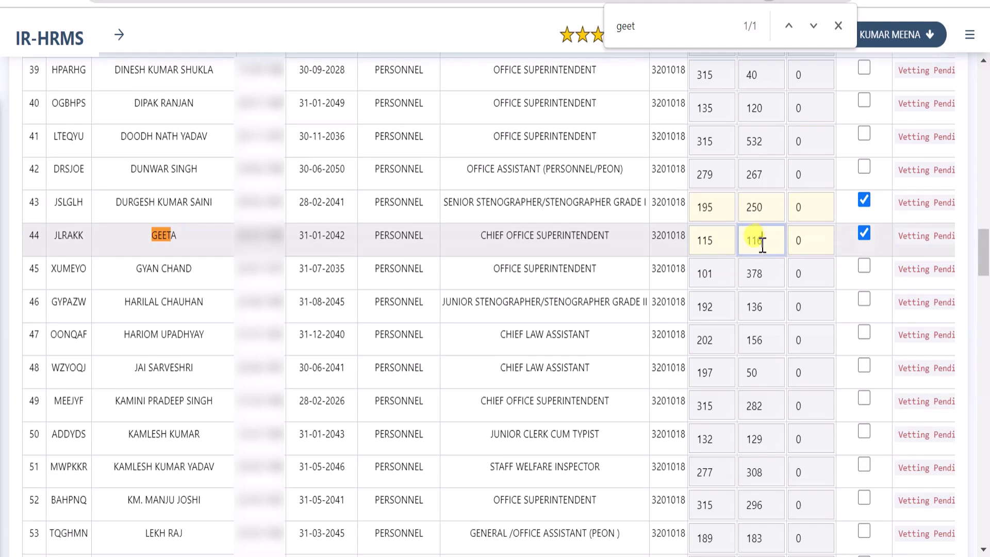
left_click_drag(763, 242, 741, 244)
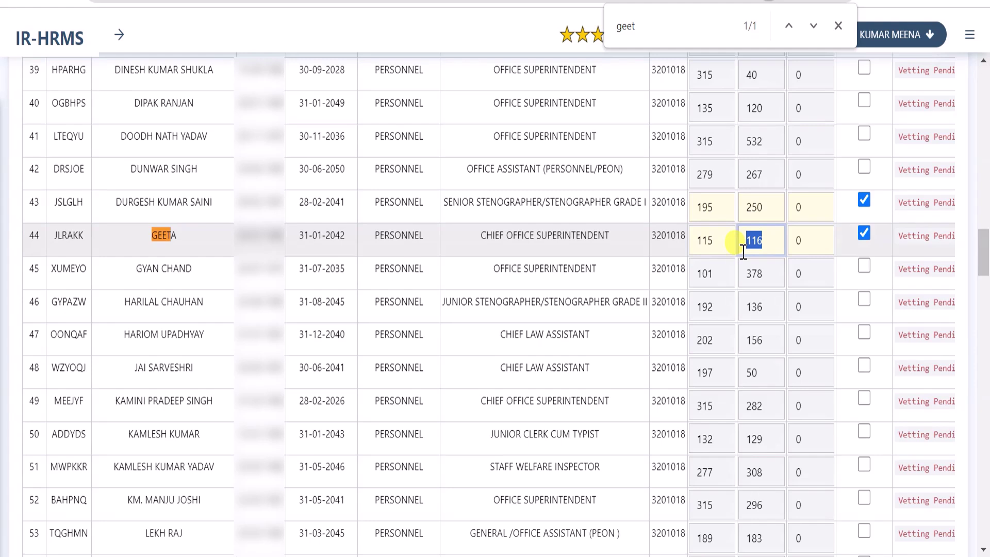
type("120")
left_click(809, 242)
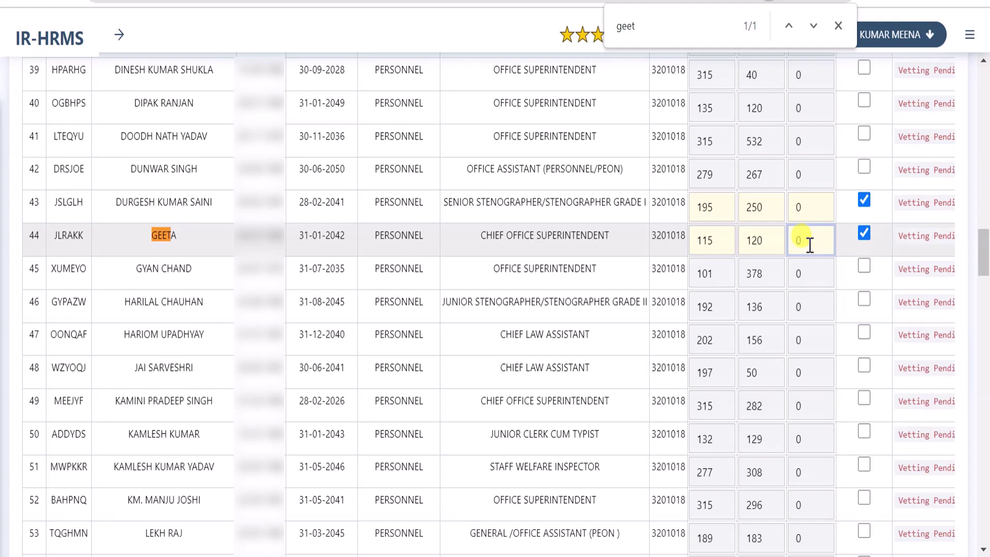
double_click(795, 247)
type("560")
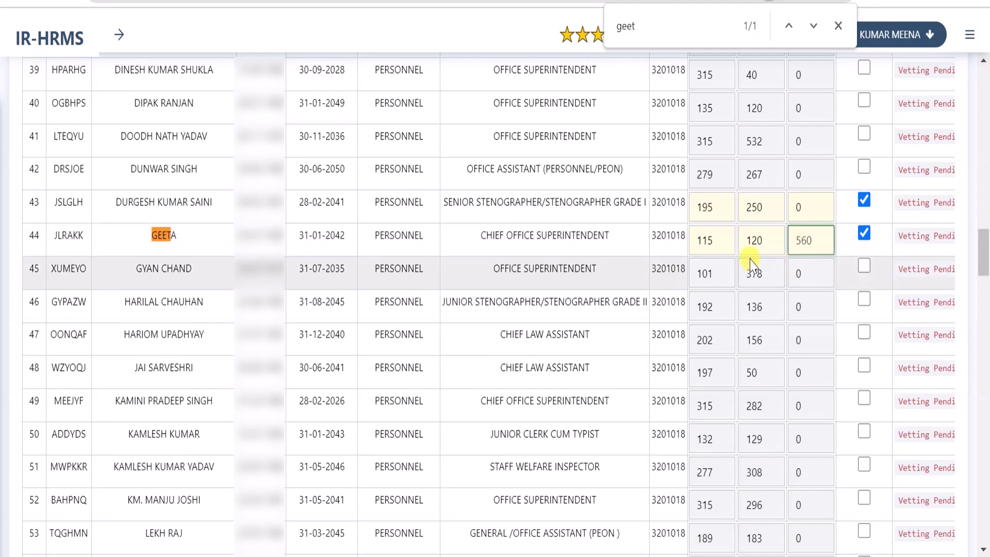
left_click(771, 244)
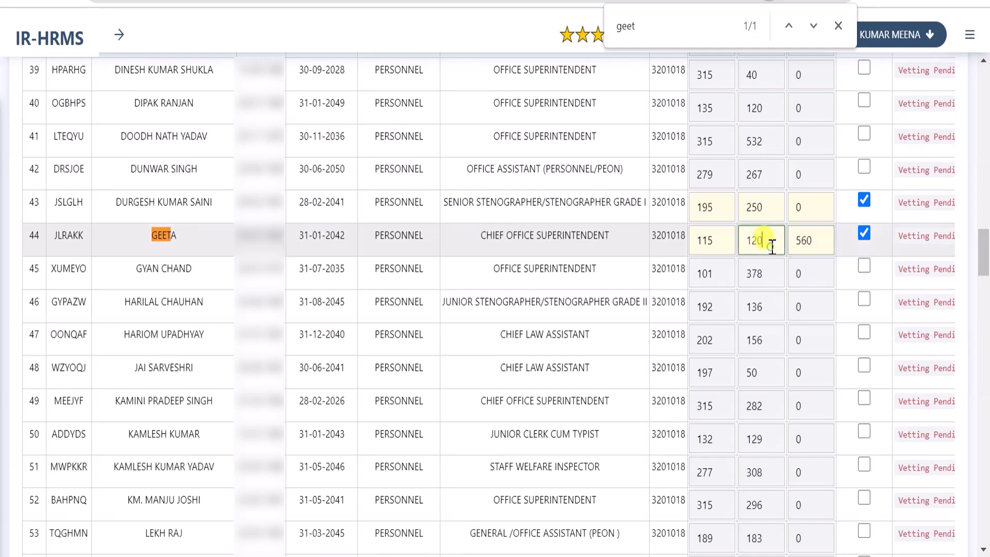
Change row 89's first balance from 146 to 120
left_click_drag(983, 253, 985, 396)
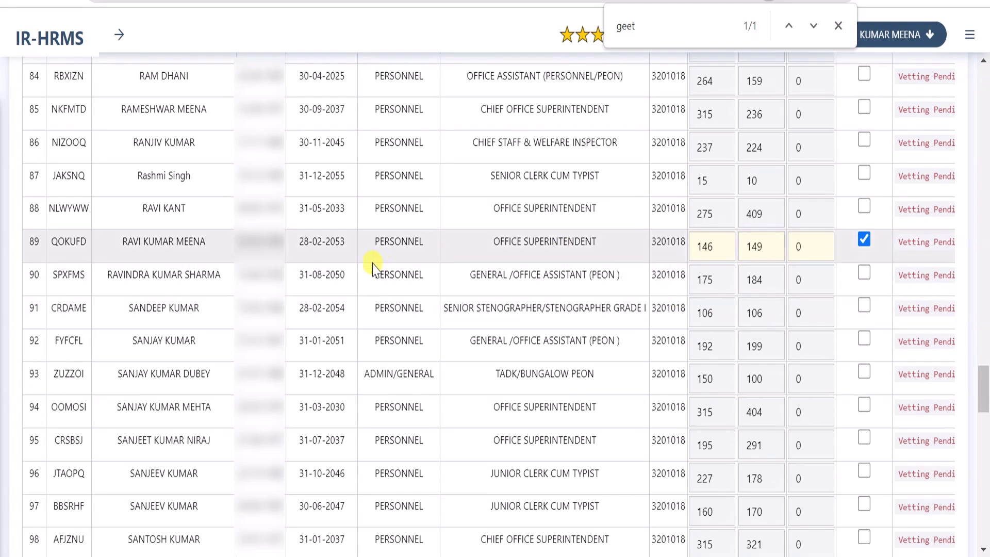
left_click(721, 247)
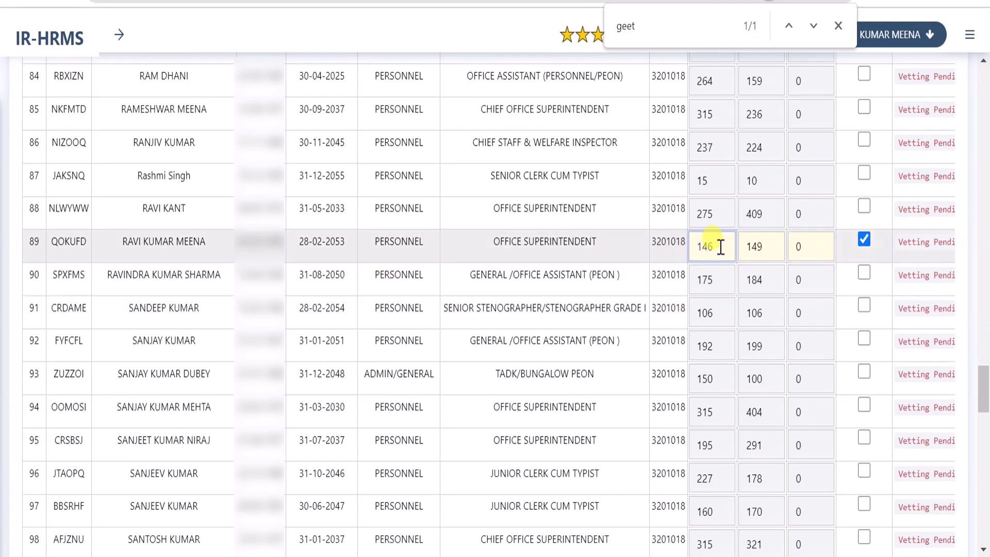
left_click_drag(714, 249, 698, 249)
type("1")
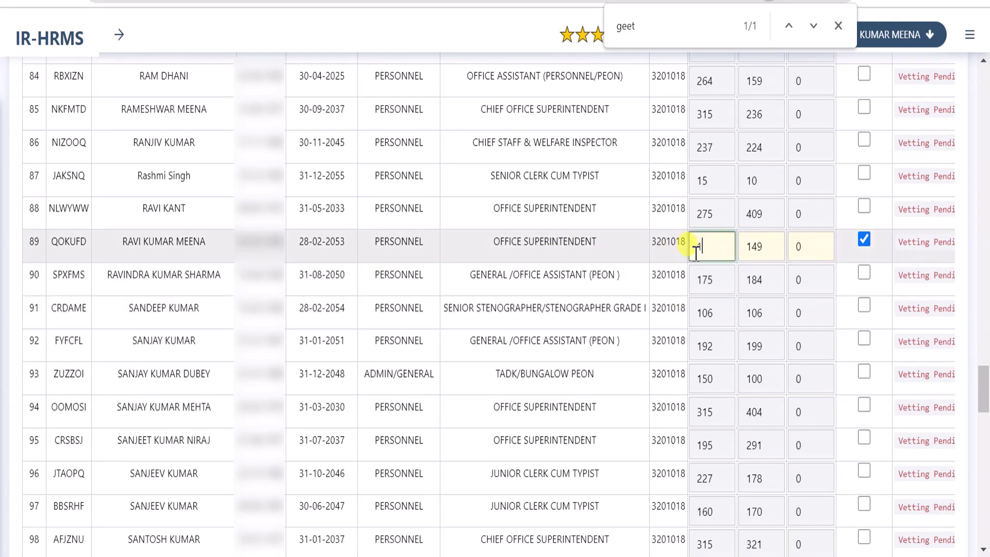
type("20")
left_click(771, 250)
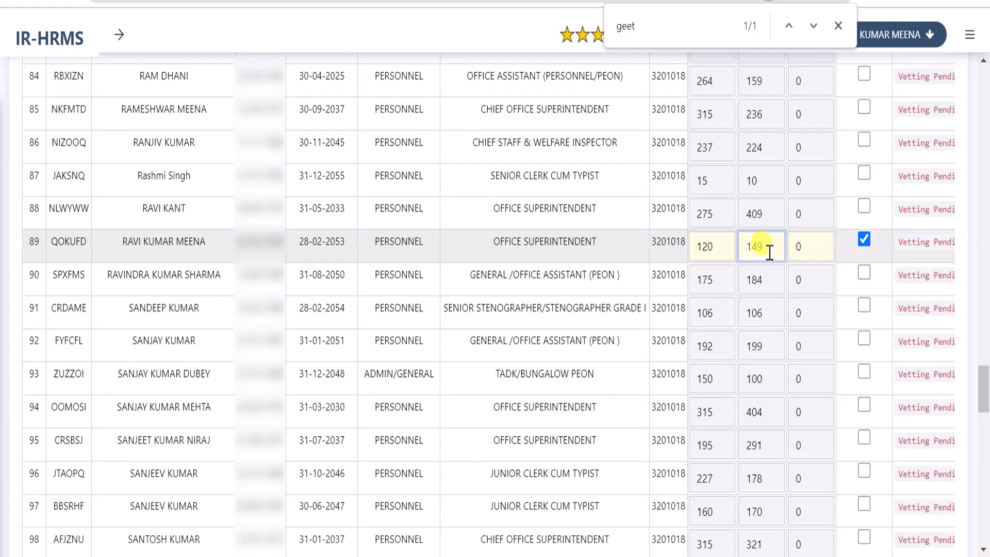
scroll(770, 253, "down", 20)
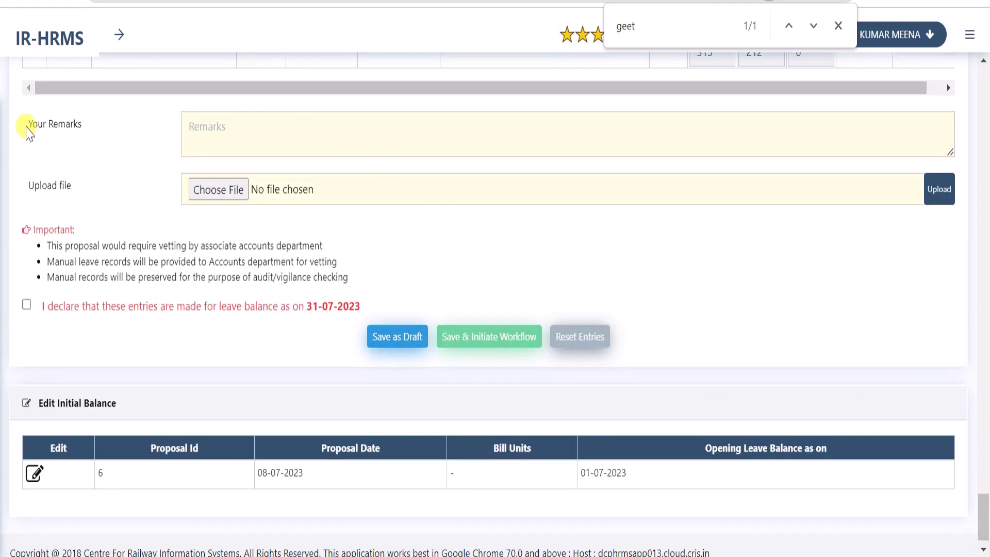
left_click(248, 139)
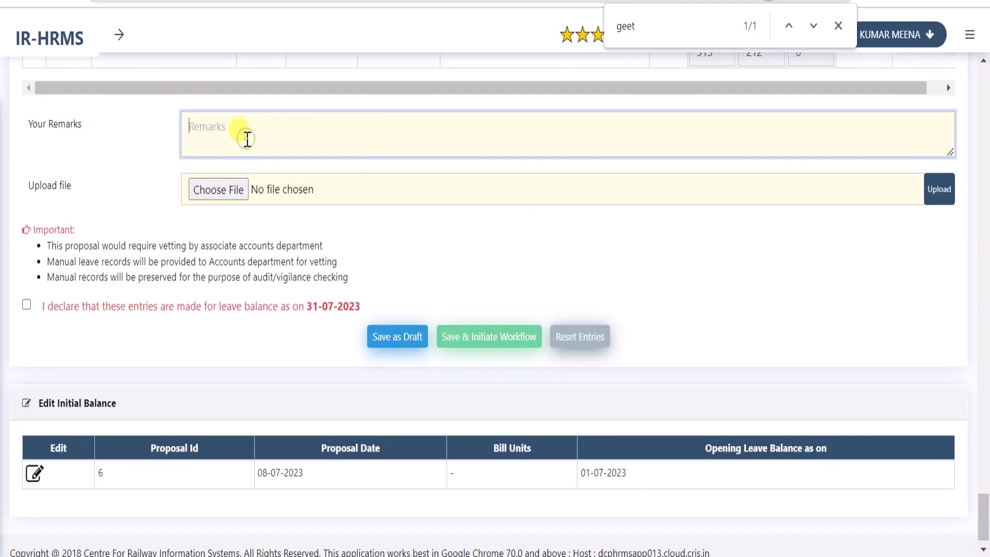
left_click(839, 25)
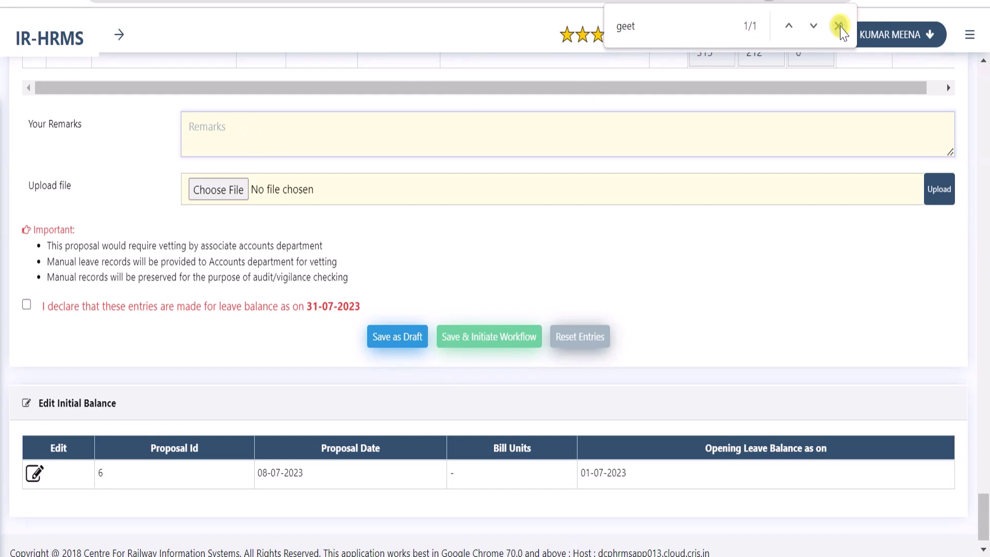
left_click(383, 135)
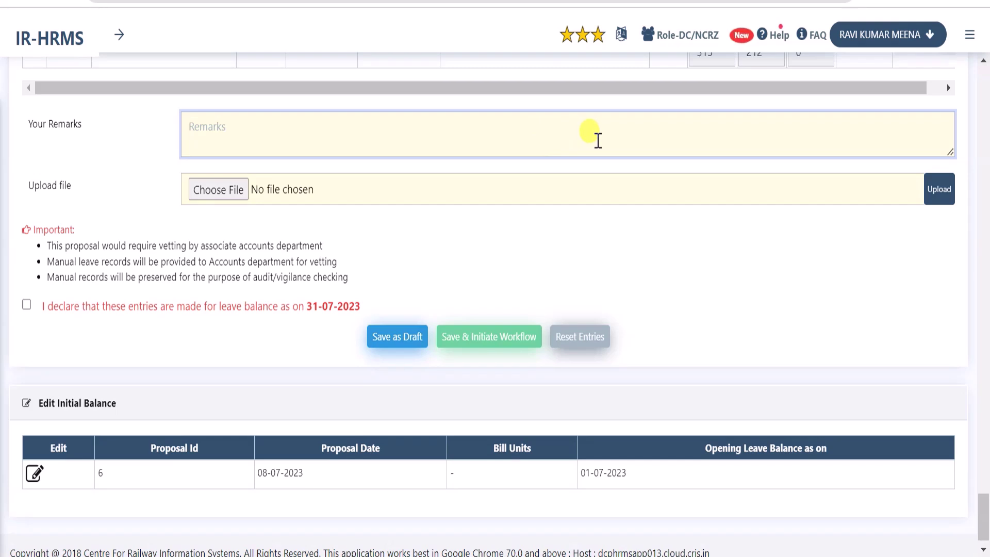
type("Forwarded for vetting of above 03 employee Leave record")
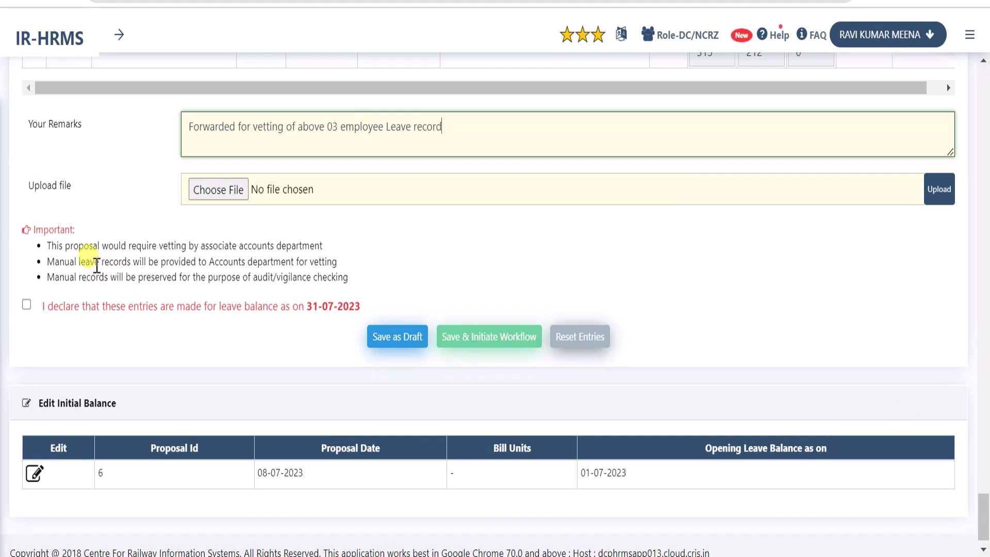
triple_click(56, 191)
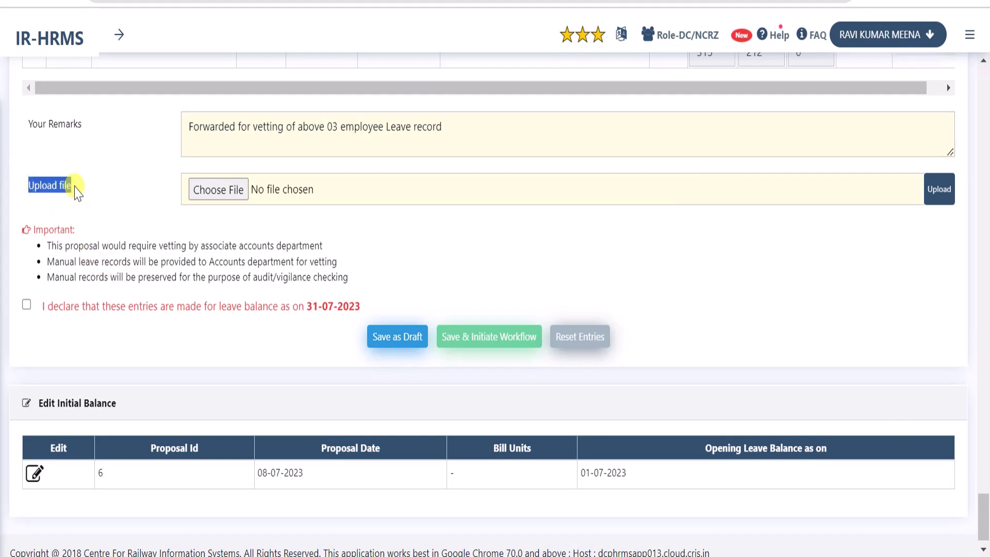
left_click(120, 200)
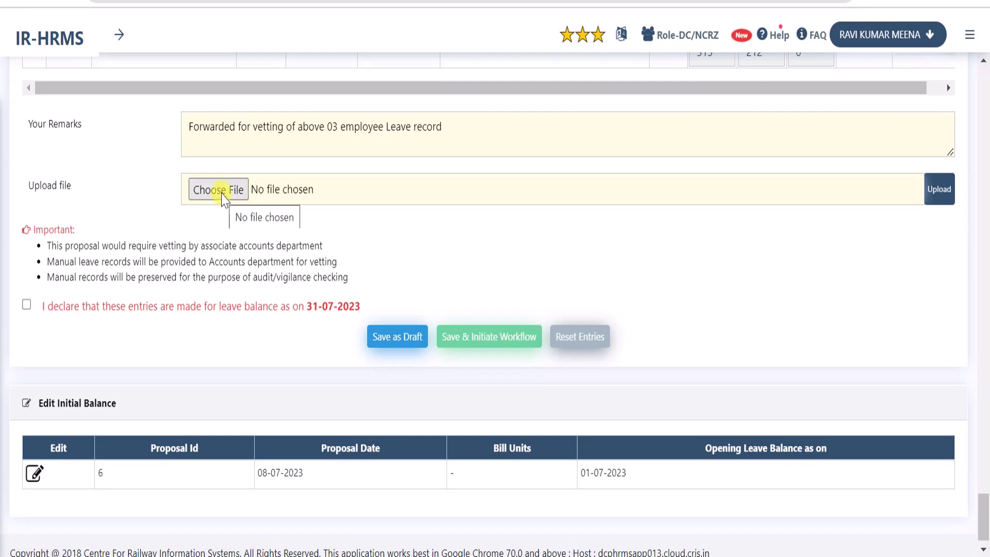
Choose OO-010323.pdf and upload it to the proposal
left_click(222, 190)
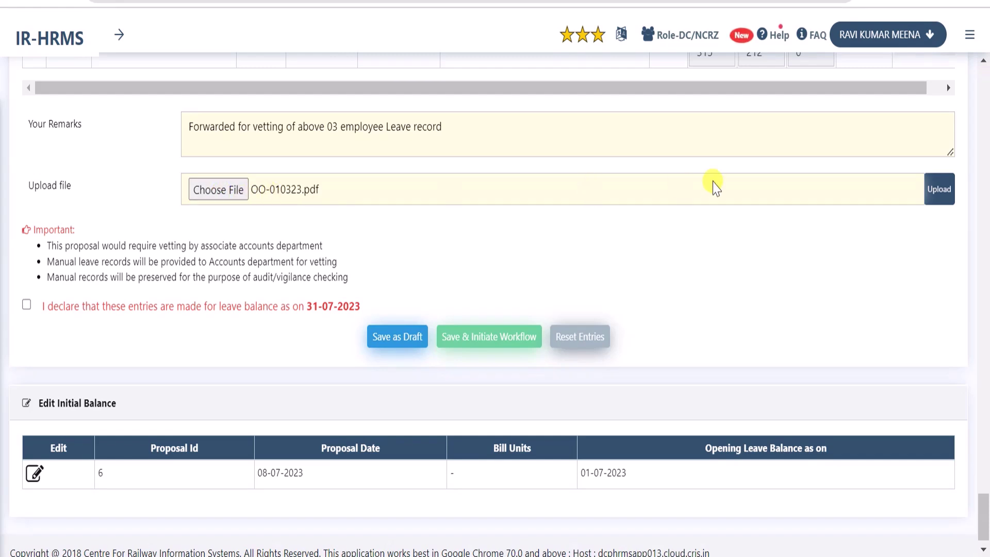
left_click(940, 190)
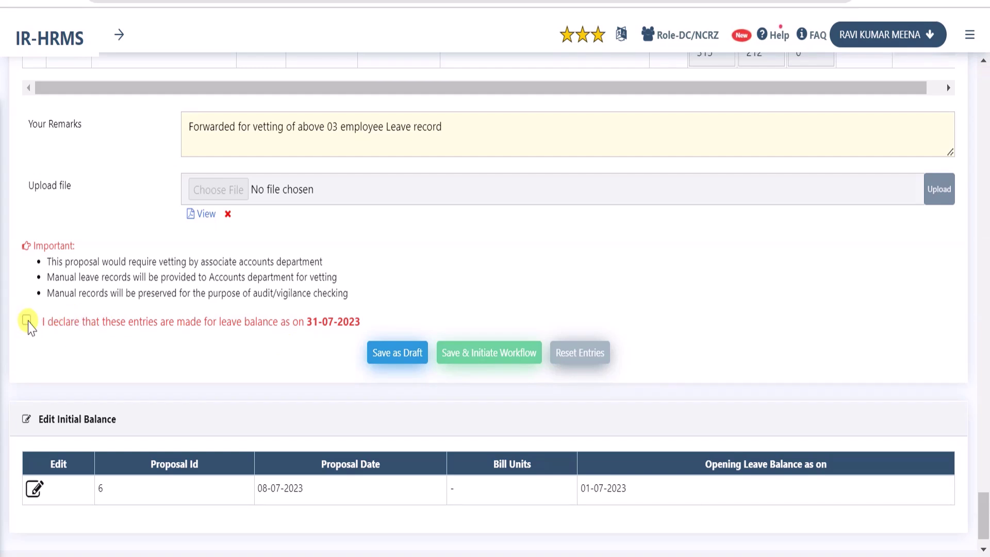
Tick the 31-07-2023 declaration, then Save & Initiate Workflow and confirm with Yes
left_click(26, 320)
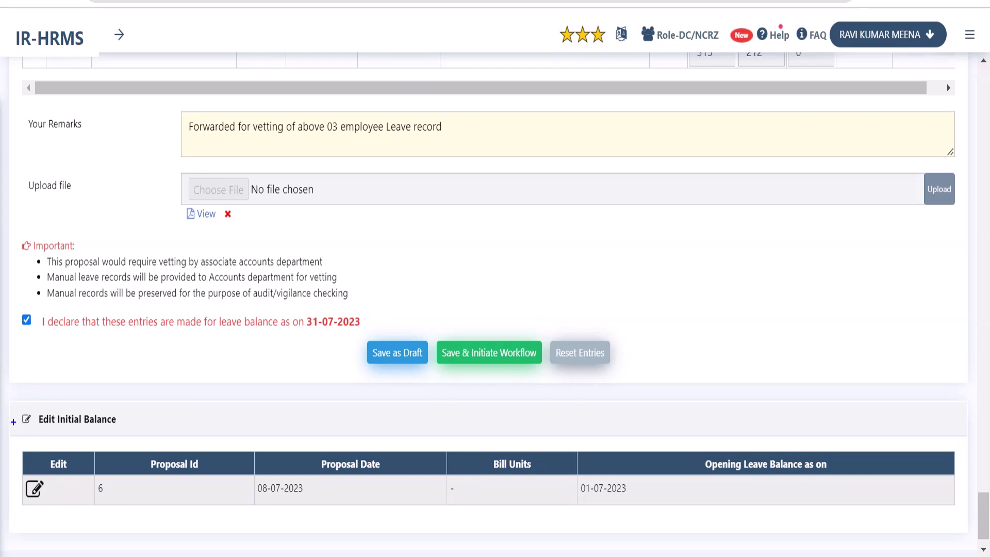
mouse_move(5, 409)
left_mouse_down()
mouse_move(26, 485)
mouse_move(216, 510)
mouse_move(875, 510)
left_mouse_up()
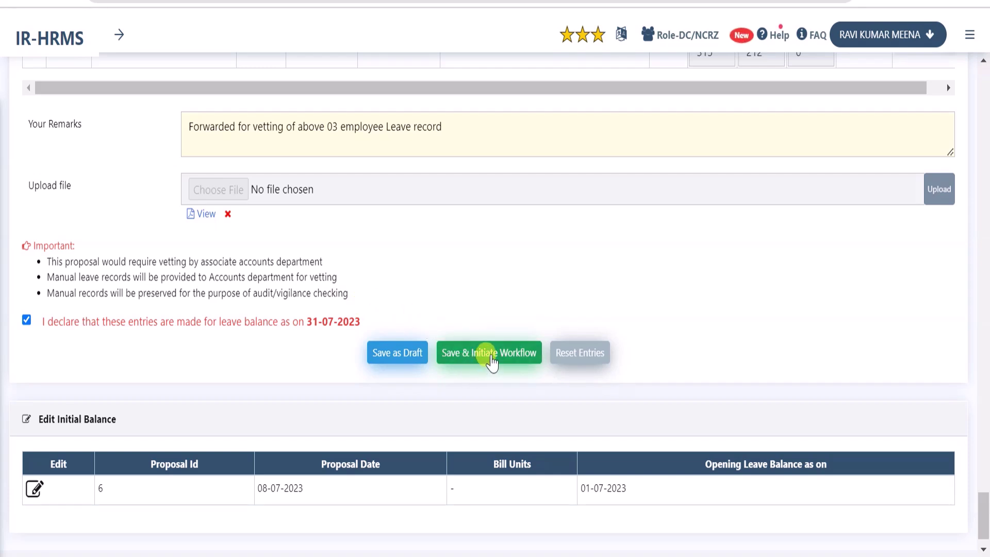
left_click(492, 359)
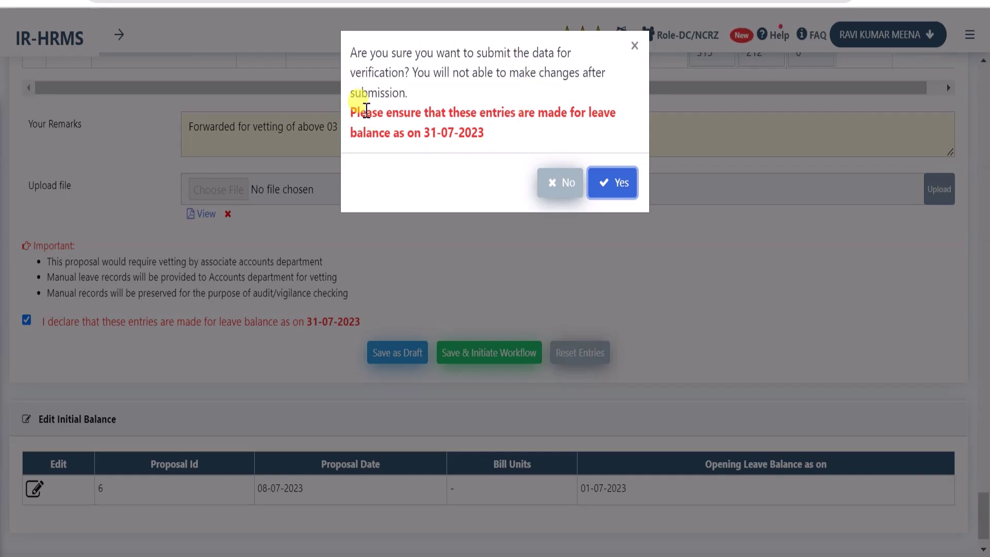
left_click(615, 186)
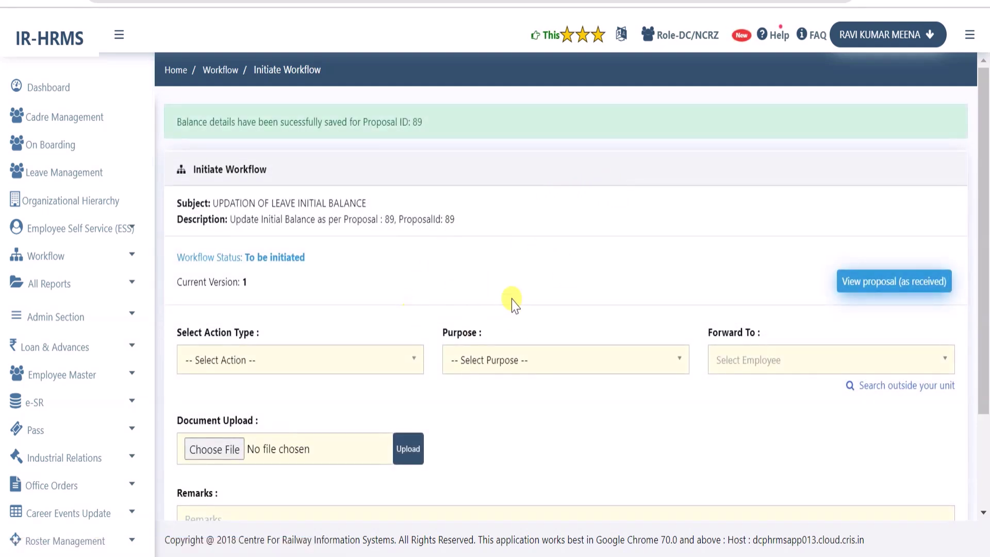
left_click_drag(424, 122, 407, 124)
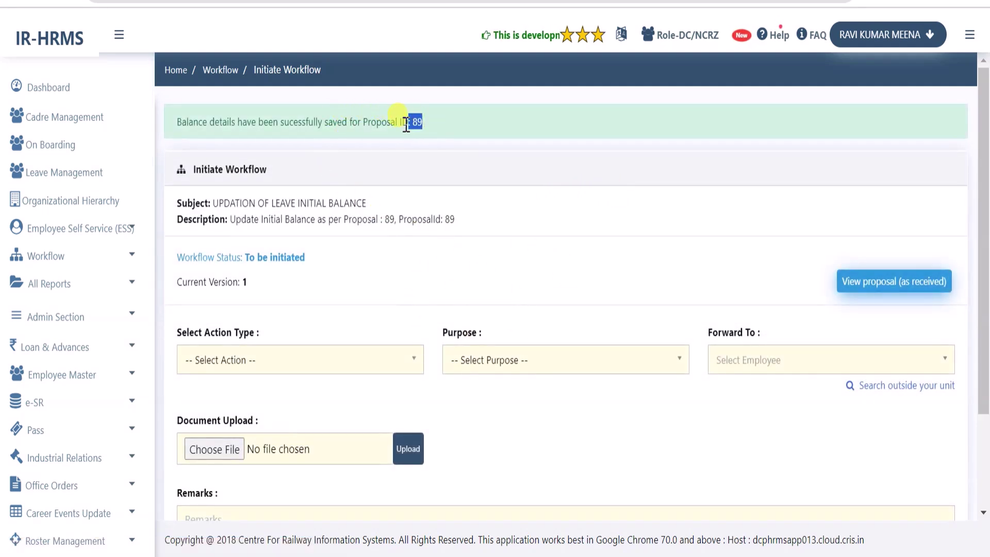
left_click(416, 123)
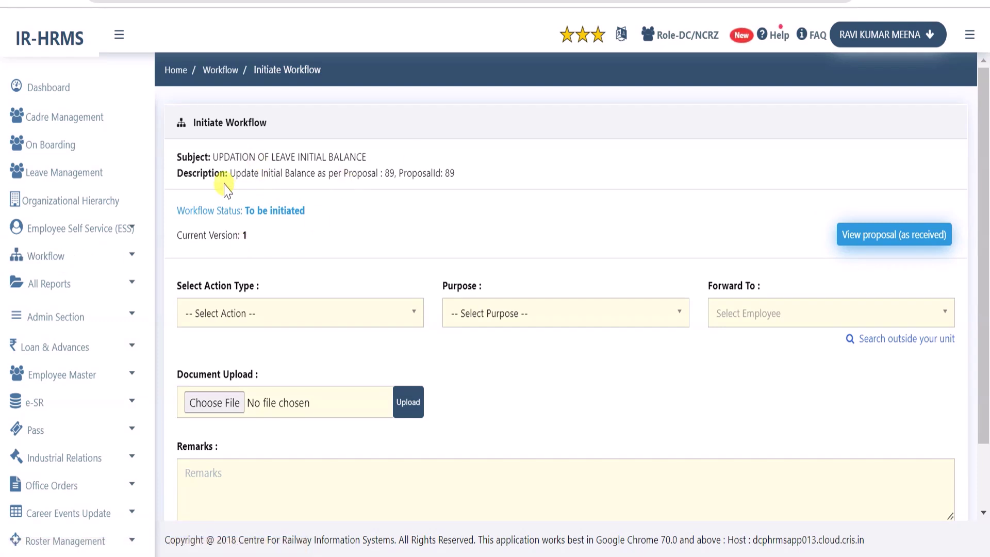
left_click_drag(216, 155, 464, 183)
left_click_drag(178, 210, 207, 237)
left_click(274, 212)
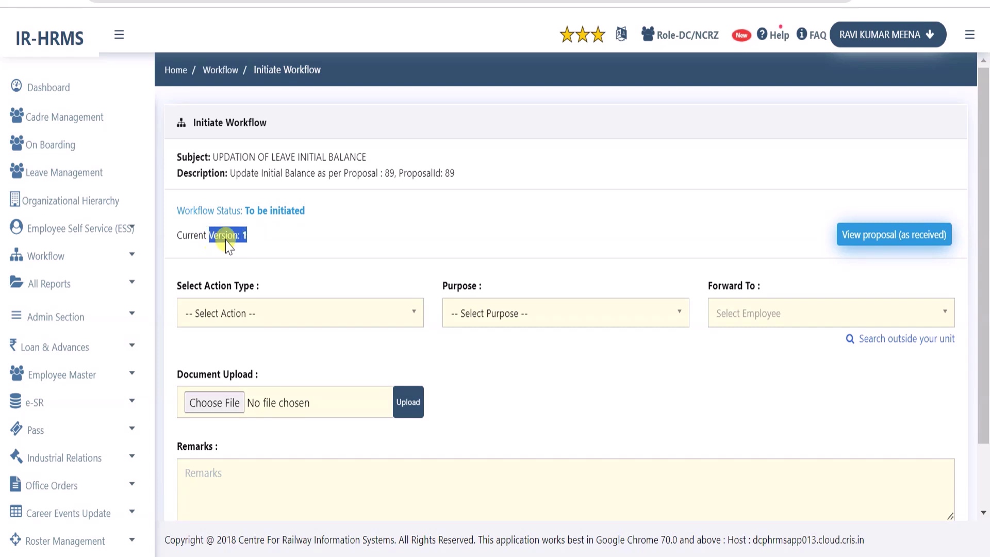
left_click(508, 217)
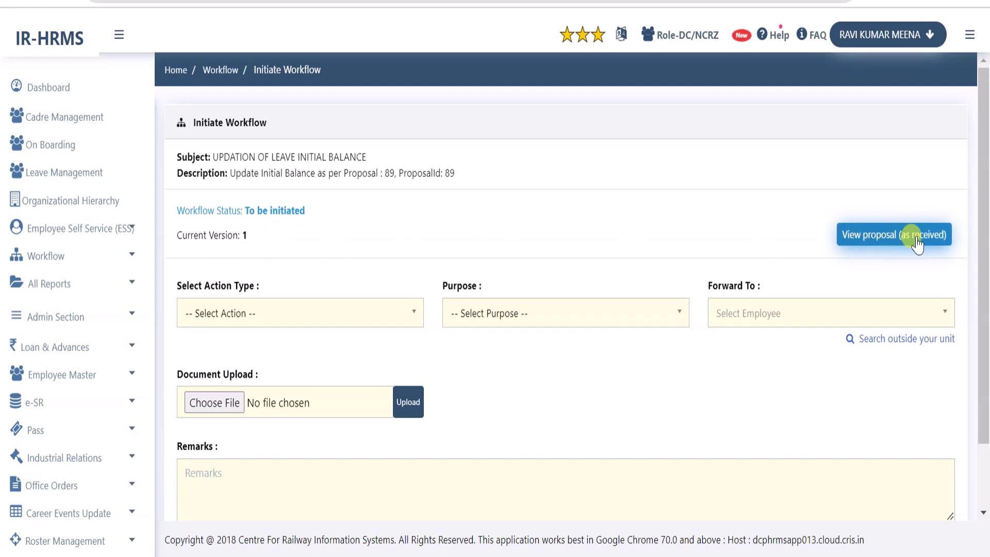
left_click(887, 242)
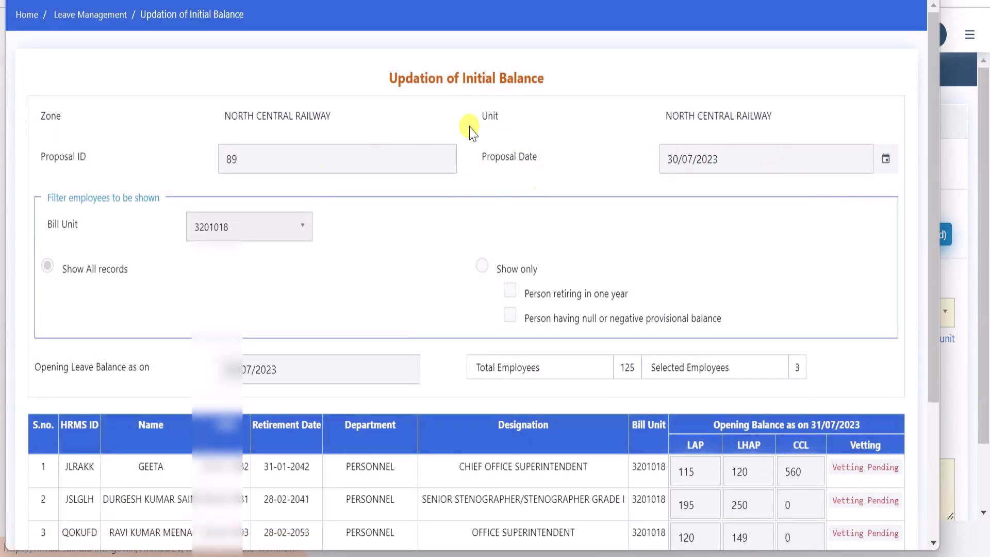
scroll(375, 278, "down", 2)
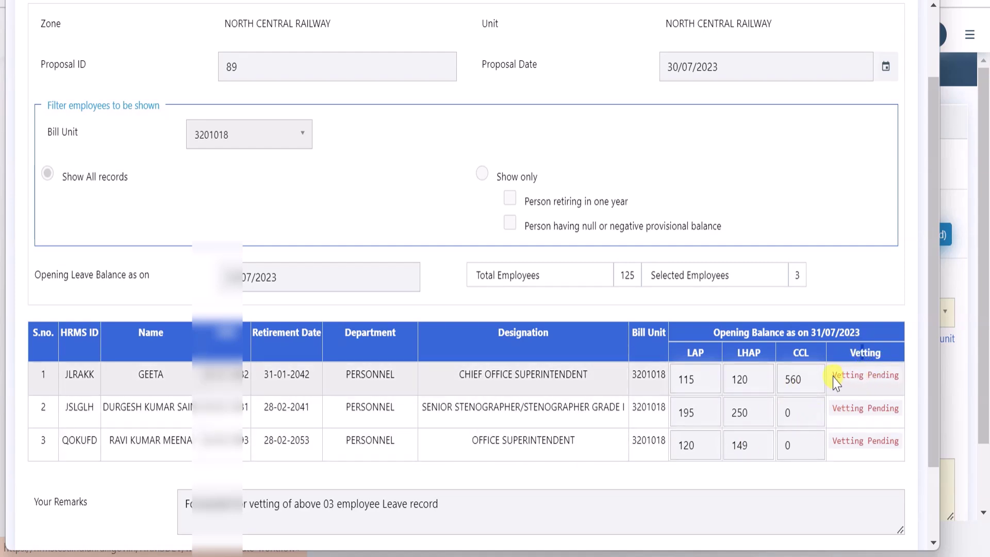
scroll(834, 286, "down", 2)
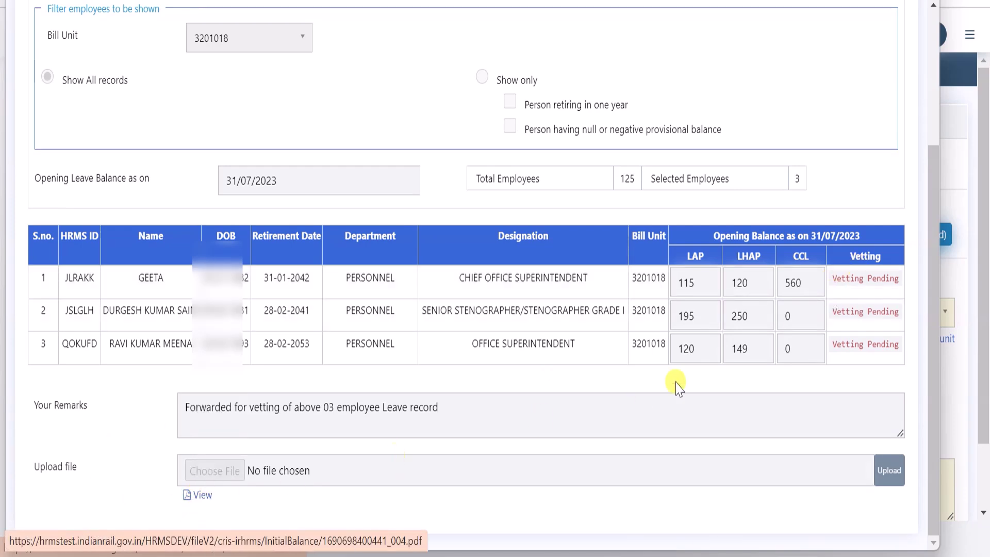
key("Escape")
left_click_drag(175, 284, 290, 295)
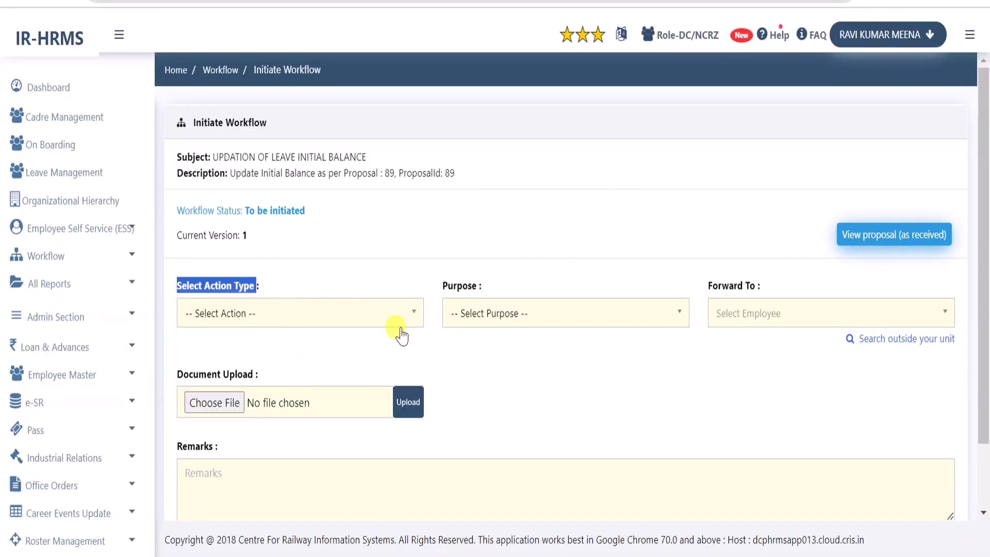
Choose Forwarded as the workflow action type and open the Purpose list
left_click(325, 282)
left_click(296, 316)
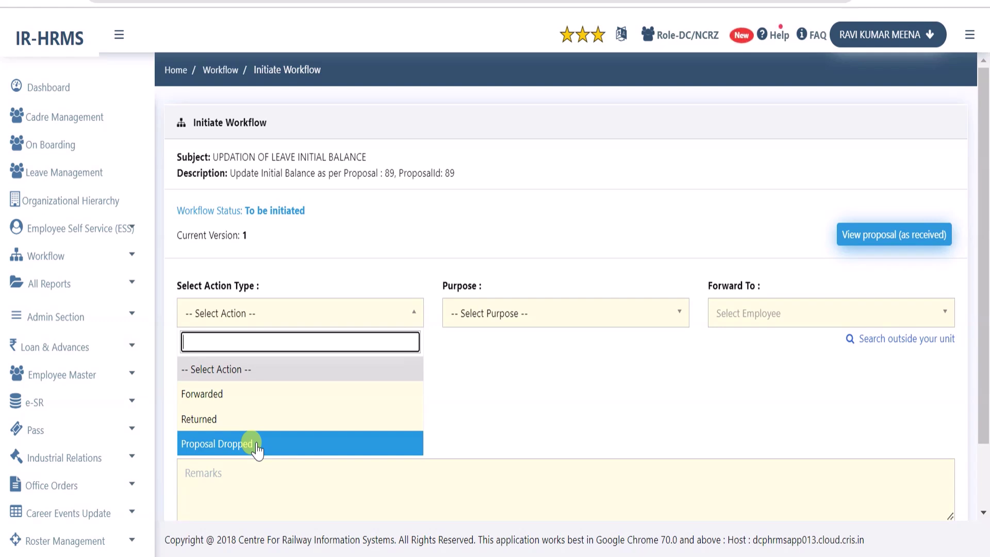
left_click(238, 400)
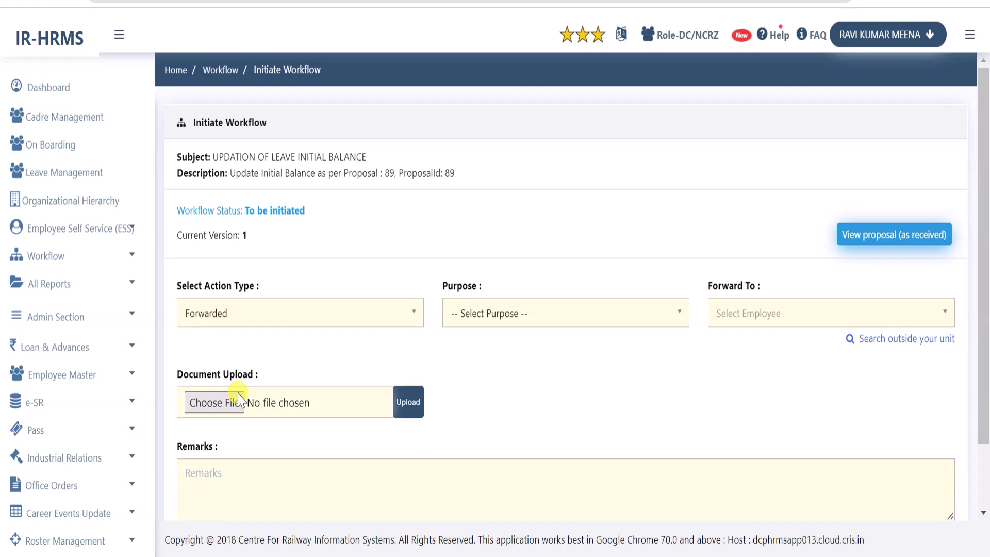
left_click_drag(435, 273, 482, 283)
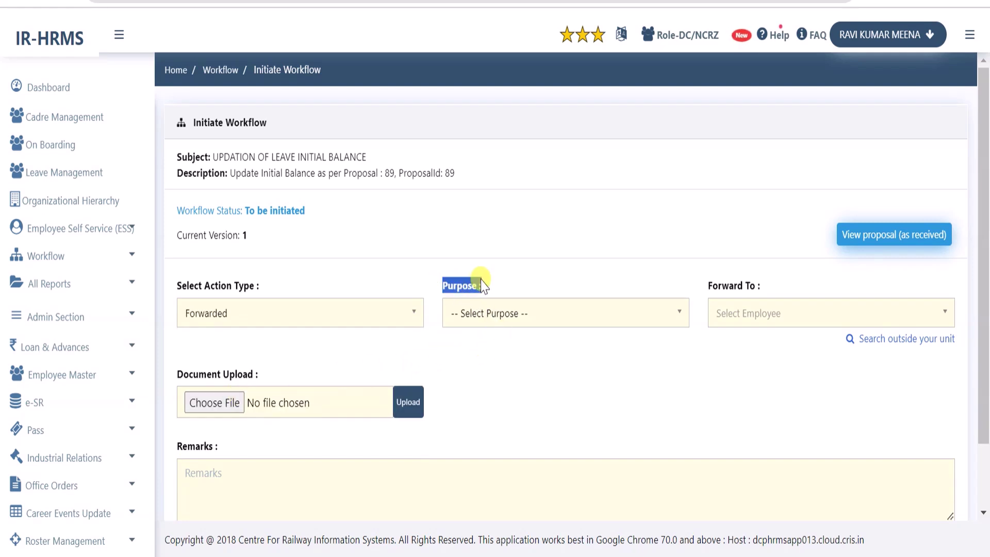
left_click(551, 281)
left_click(540, 313)
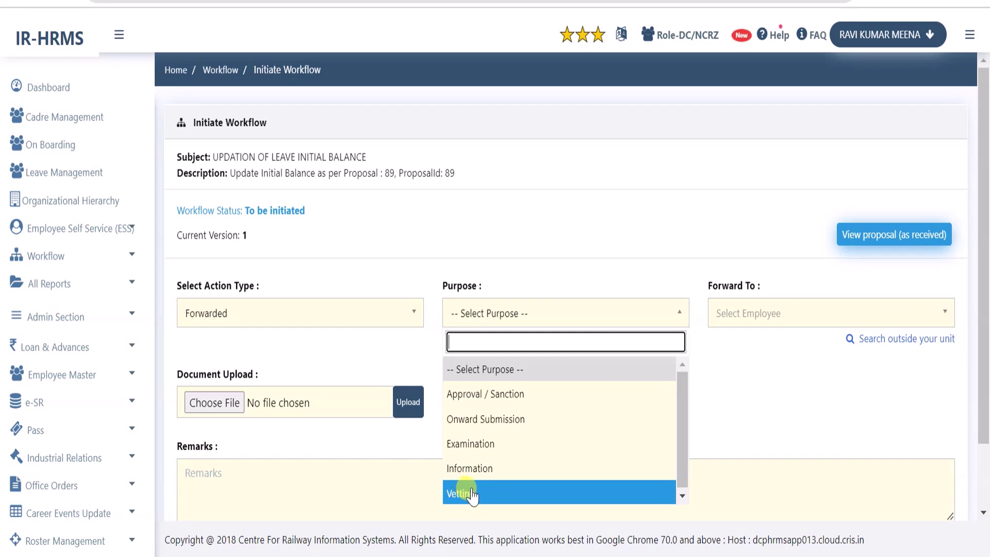
Set purpose to Onward Submission and pick the matching Personnel employee in Forward To
left_click(473, 427)
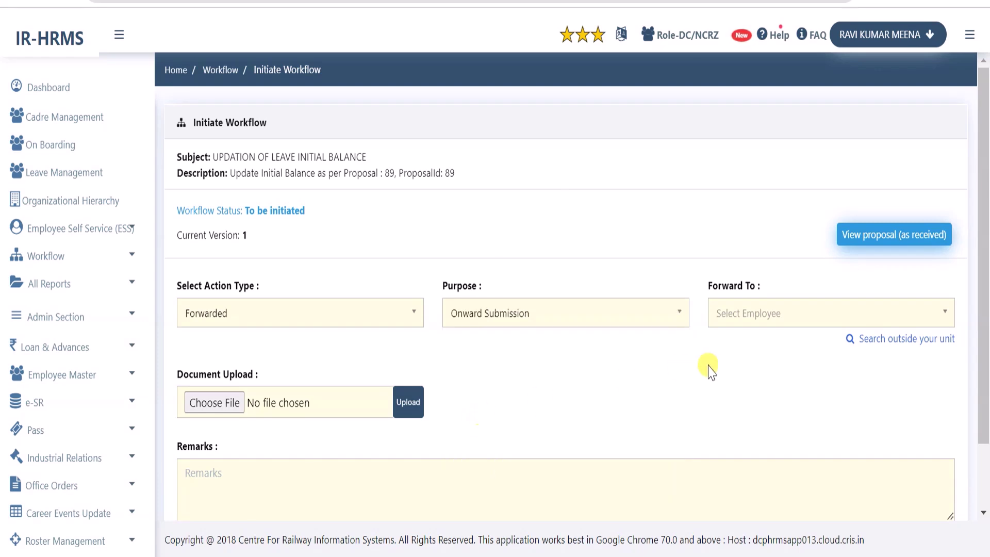
left_click(747, 316)
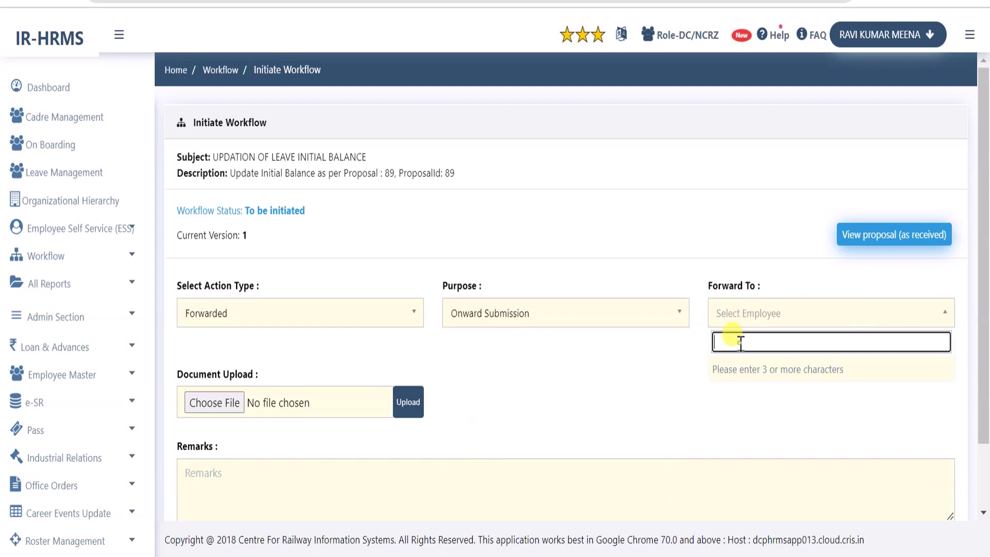
left_click(669, 347)
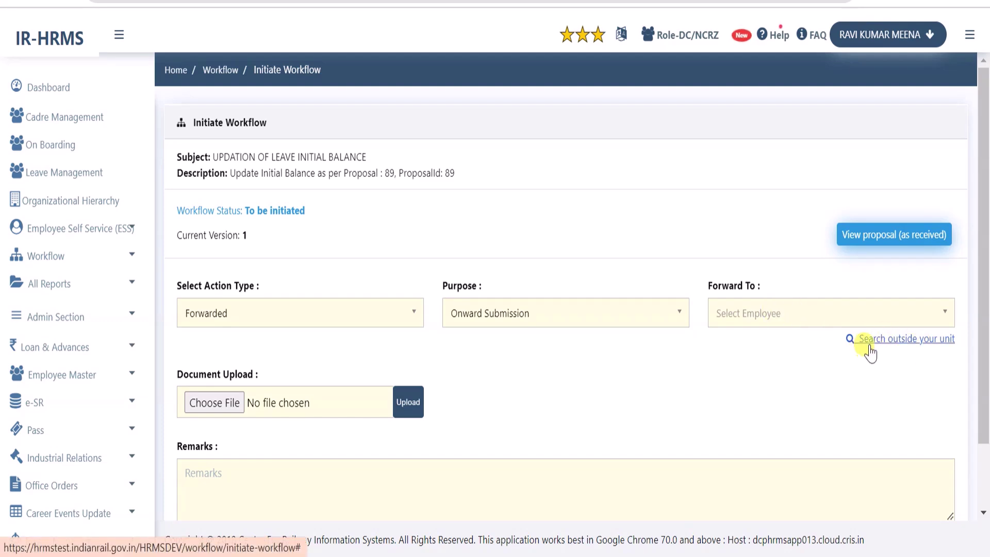
left_click(913, 338)
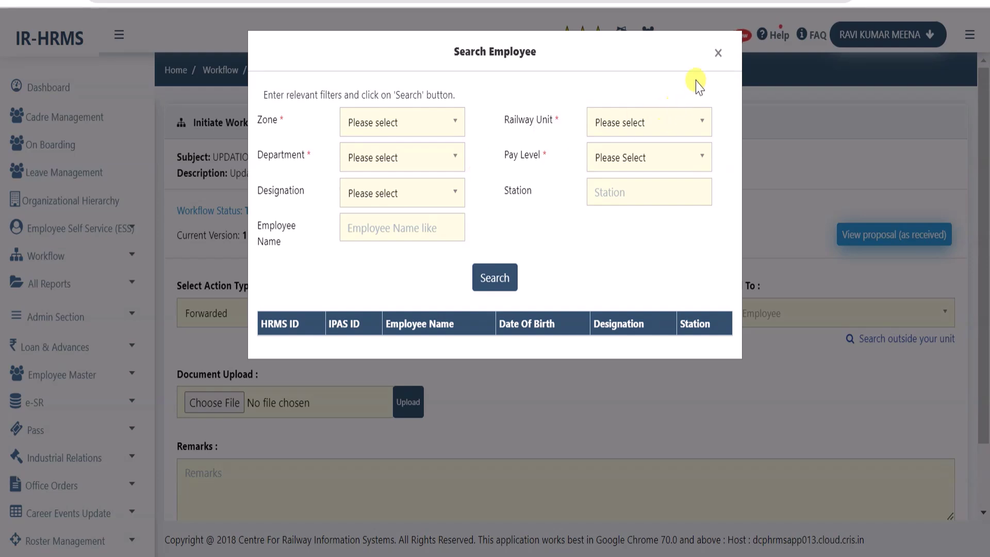
left_click(718, 53)
left_click(750, 315)
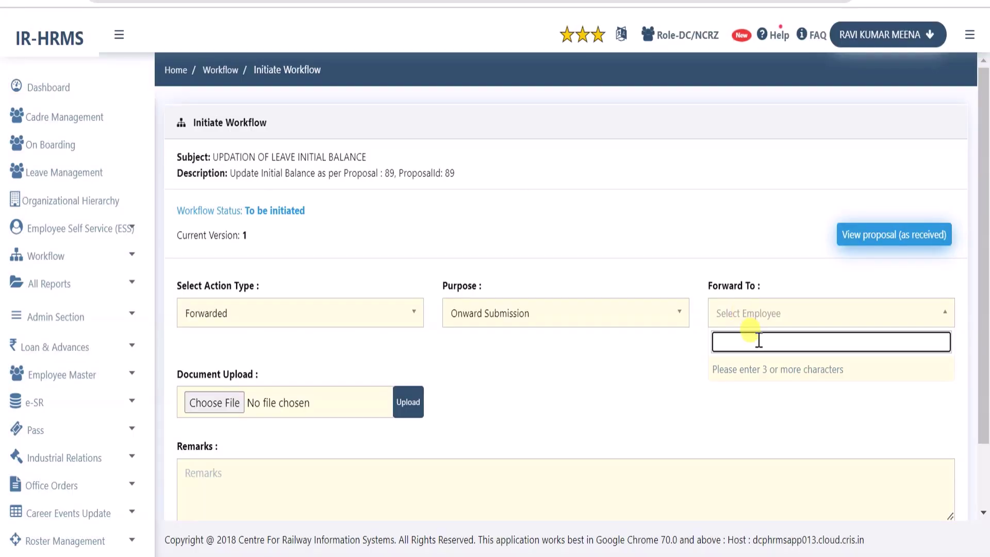
type("raj n")
left_click(780, 372)
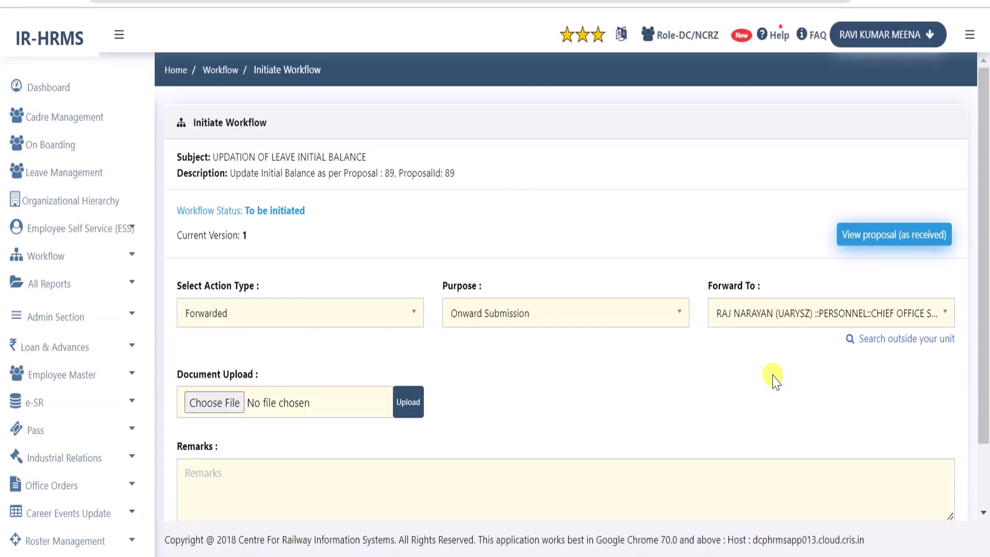
Add remark 'Submitted for sent to accounts for vetting', submit, and confirm with Yes
scroll(487, 367, "down", 2)
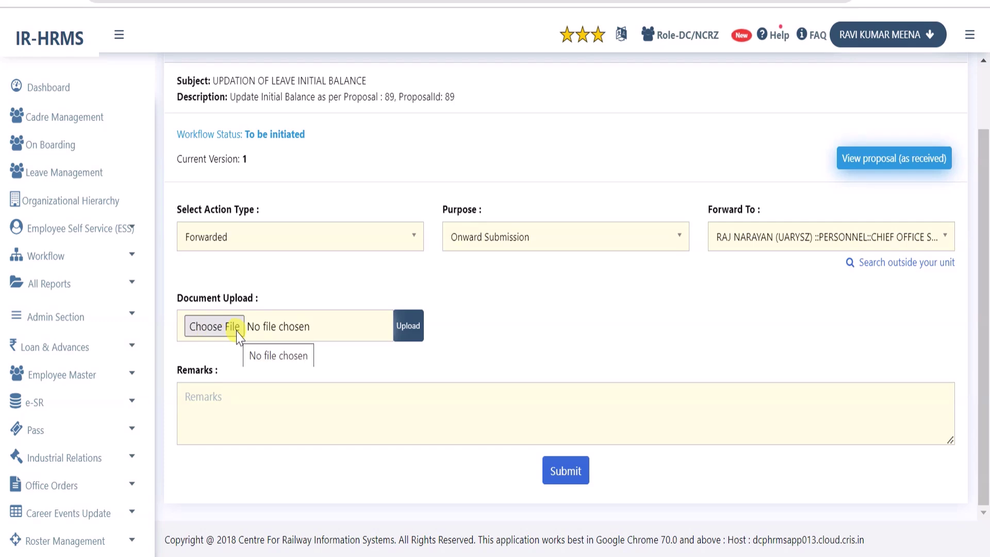
left_click(311, 411)
type("Submitted for sent to accounts for vetting")
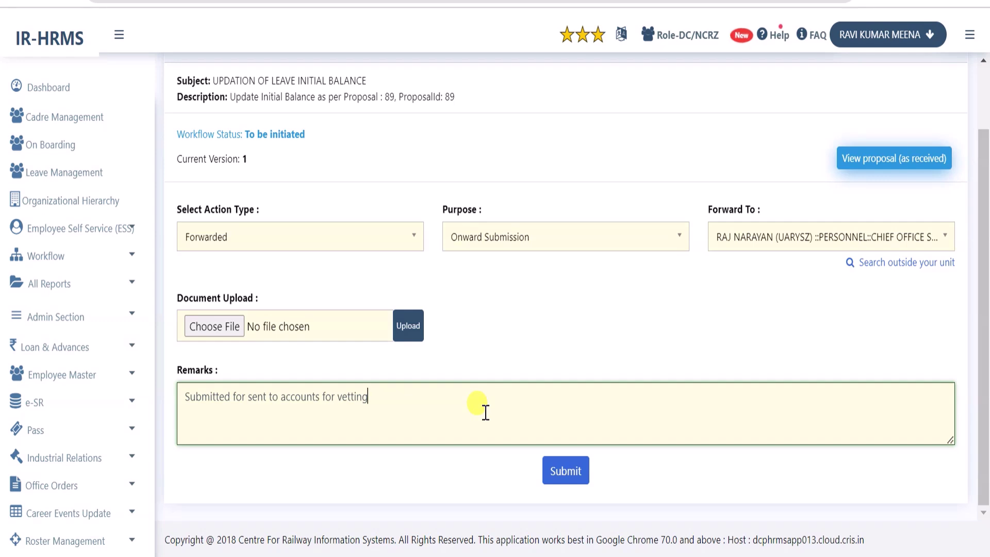
left_click(565, 473)
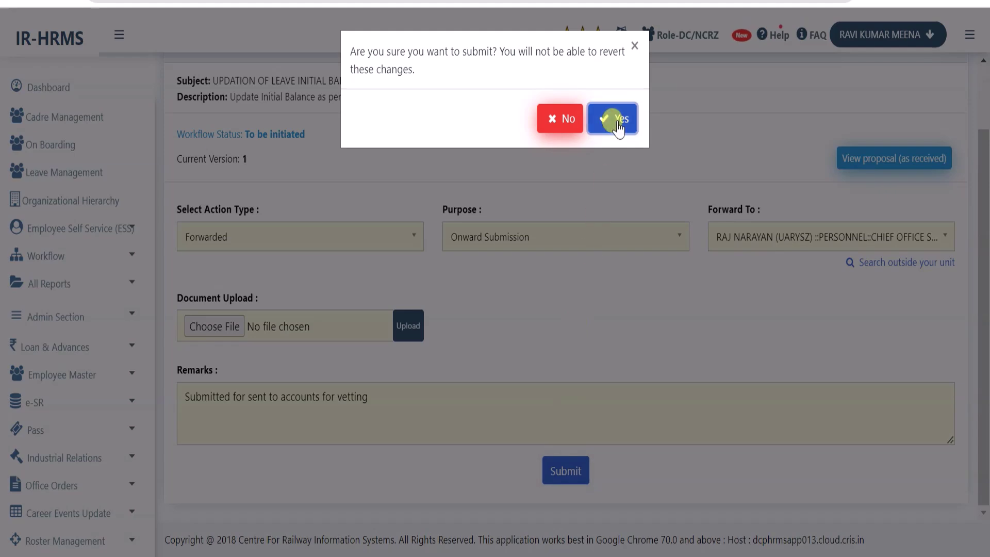
left_click(617, 122)
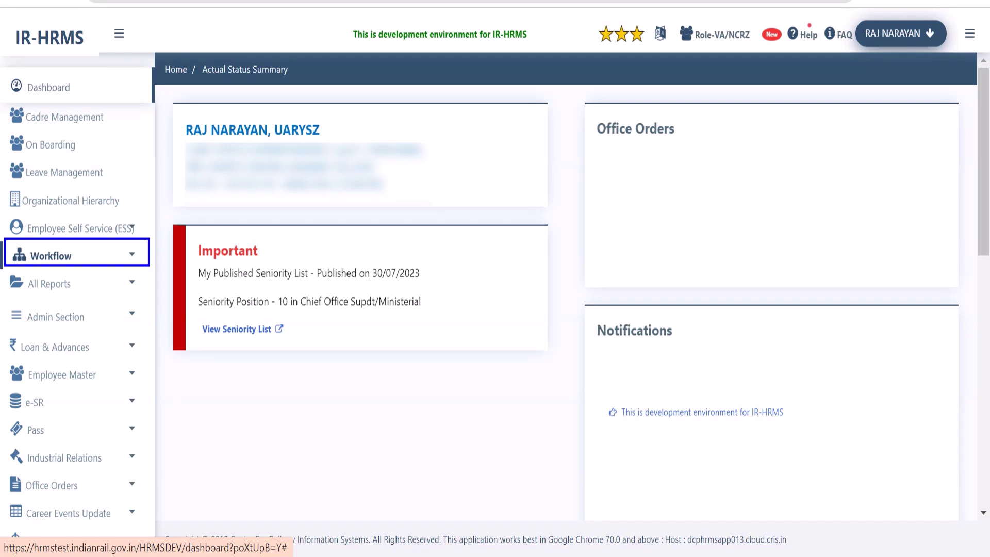
Go to Workflow > My Activities and view, then close, the pending approval's notings
left_click(56, 260)
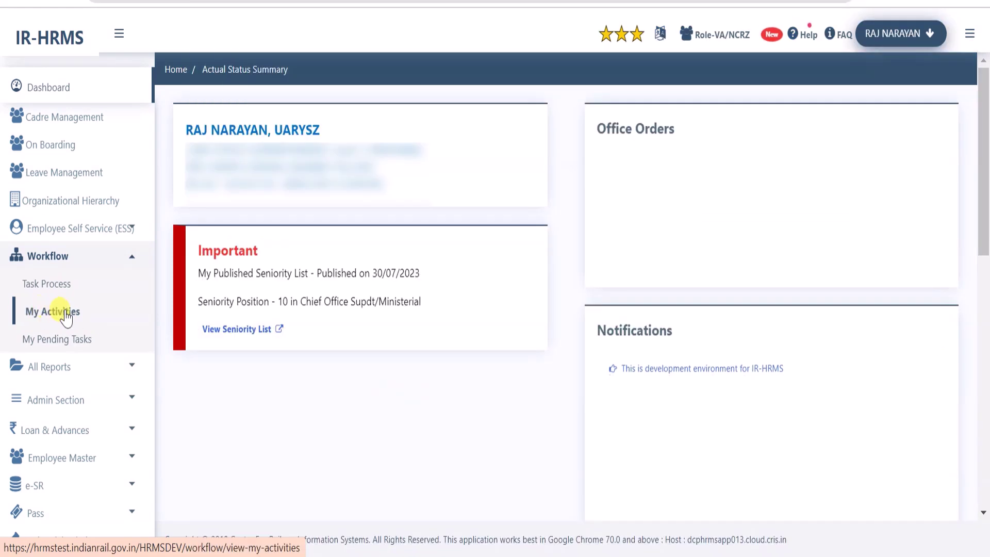
left_click(63, 313)
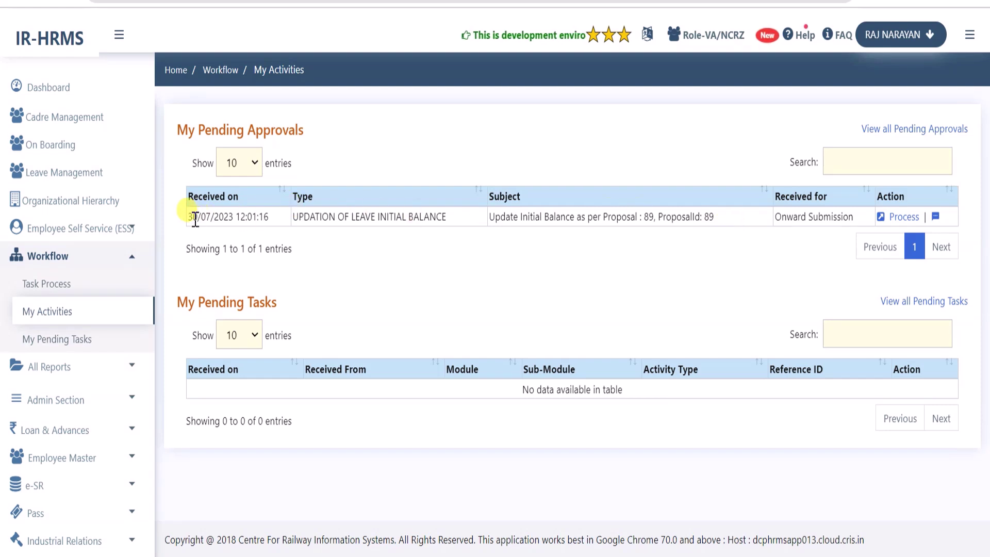
left_click_drag(195, 219, 795, 217)
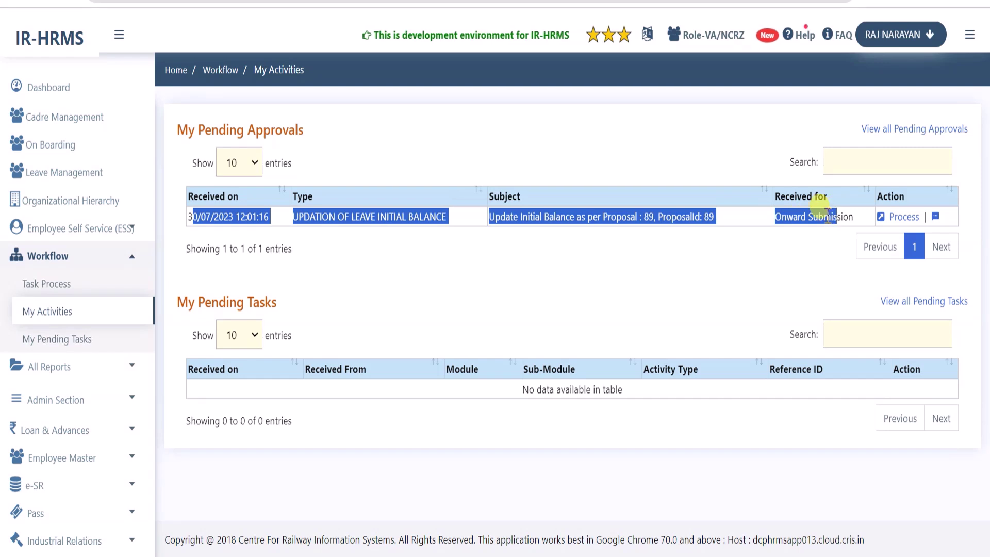
left_click(913, 236)
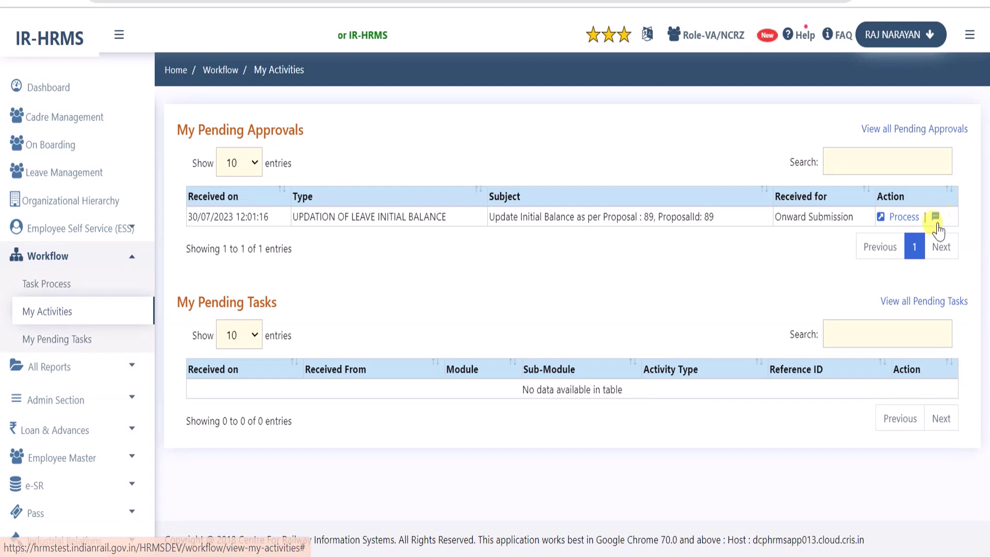
left_click(936, 217)
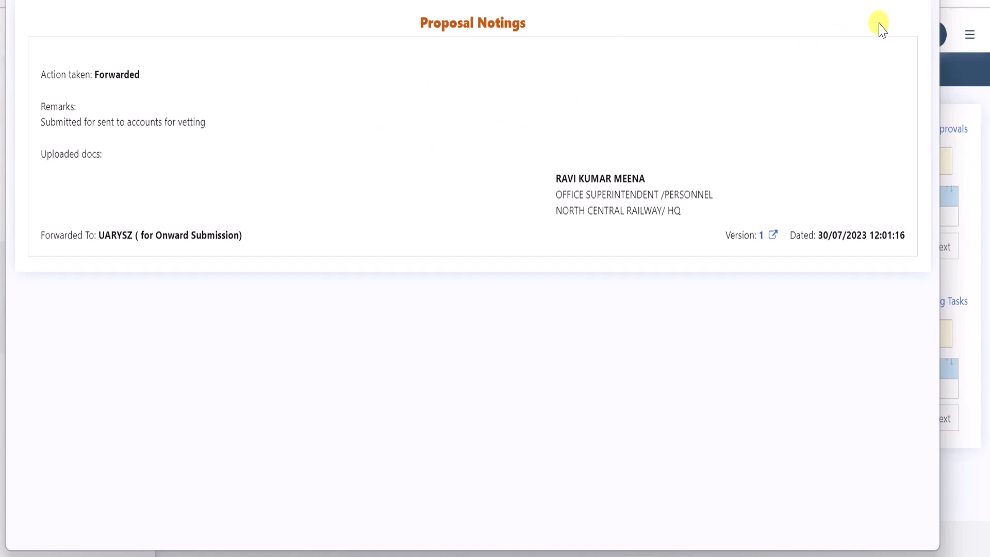
key("Escape")
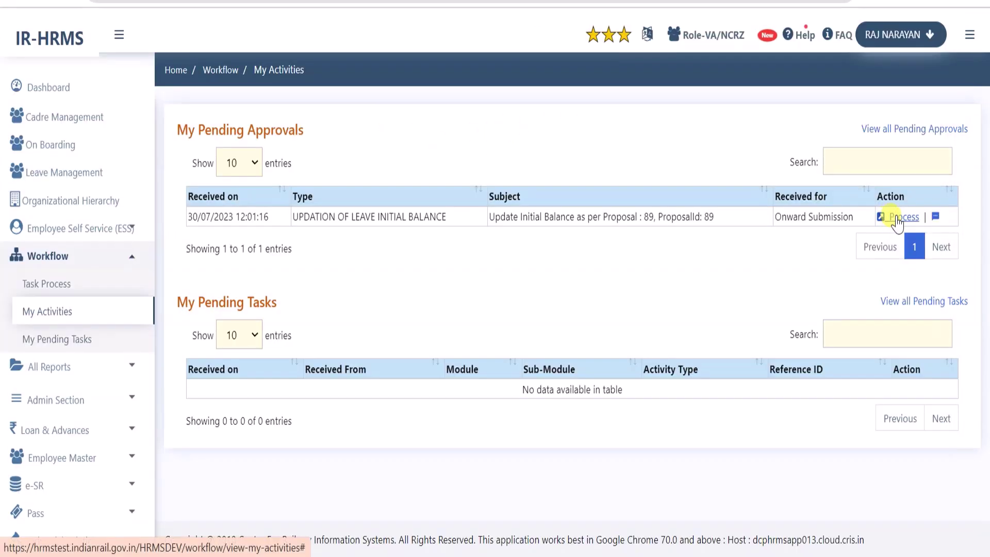
Process proposal 89 and review its purpose, forwarding remarks and workflow status
left_click(897, 217)
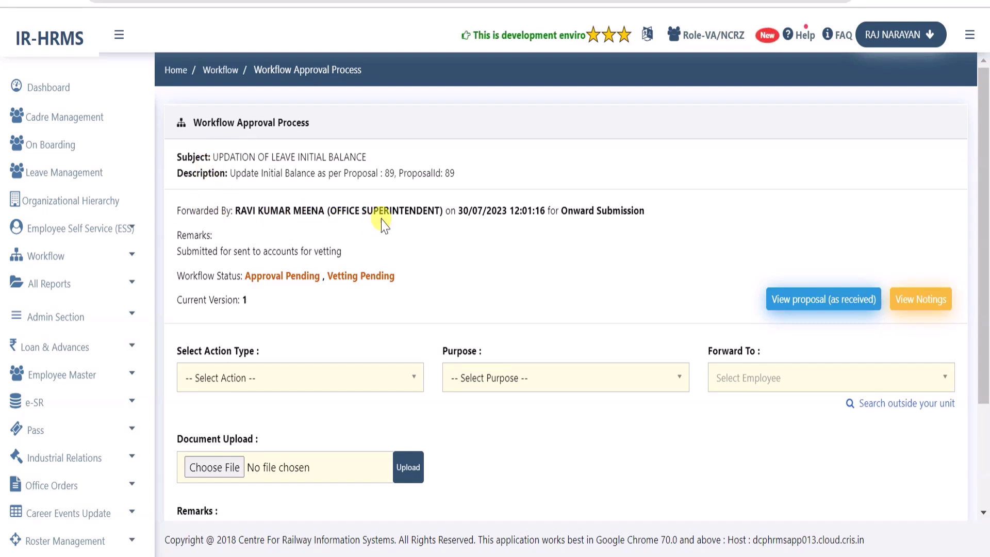
double_click(641, 211)
left_click(489, 249)
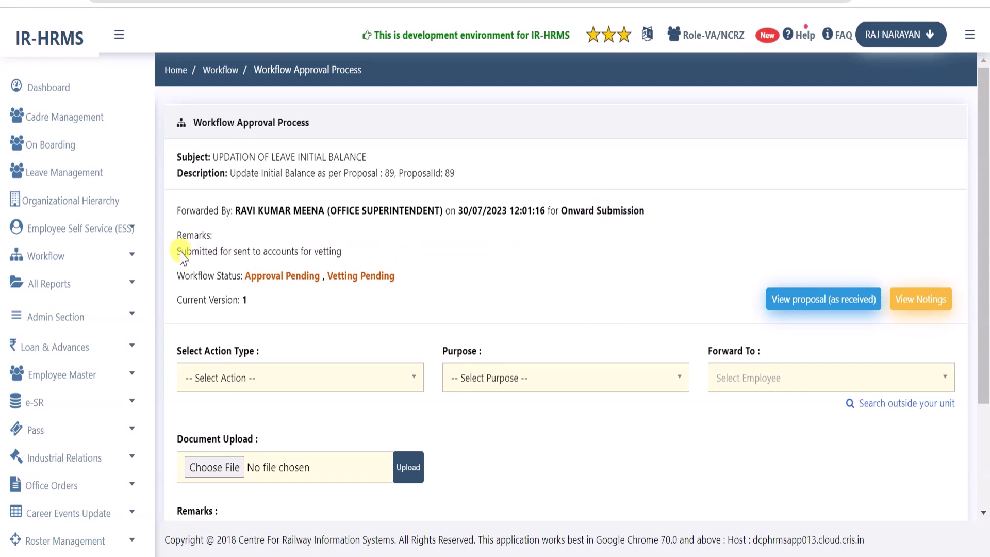
left_click_drag(178, 251, 341, 252)
left_click(307, 253)
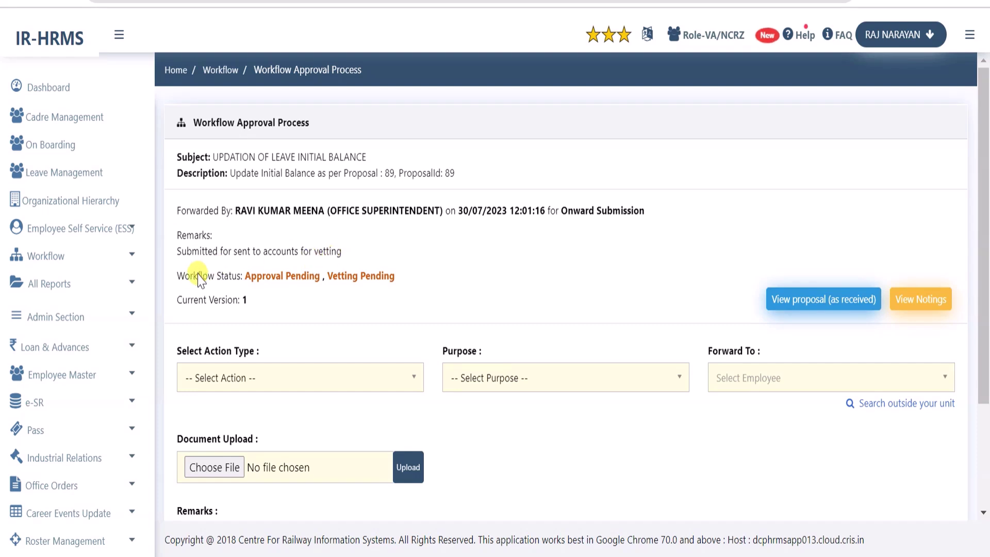
left_click_drag(174, 278, 277, 279)
left_click(276, 276)
View the proposal's notings and received proposal, then close both popups
left_click(918, 304)
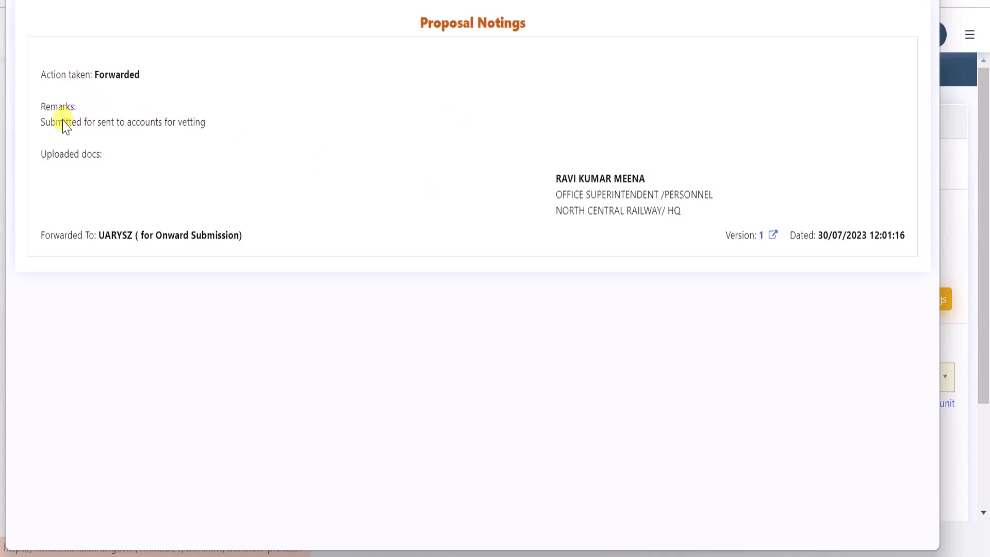
left_click_drag(52, 129, 210, 132)
left_click(178, 227)
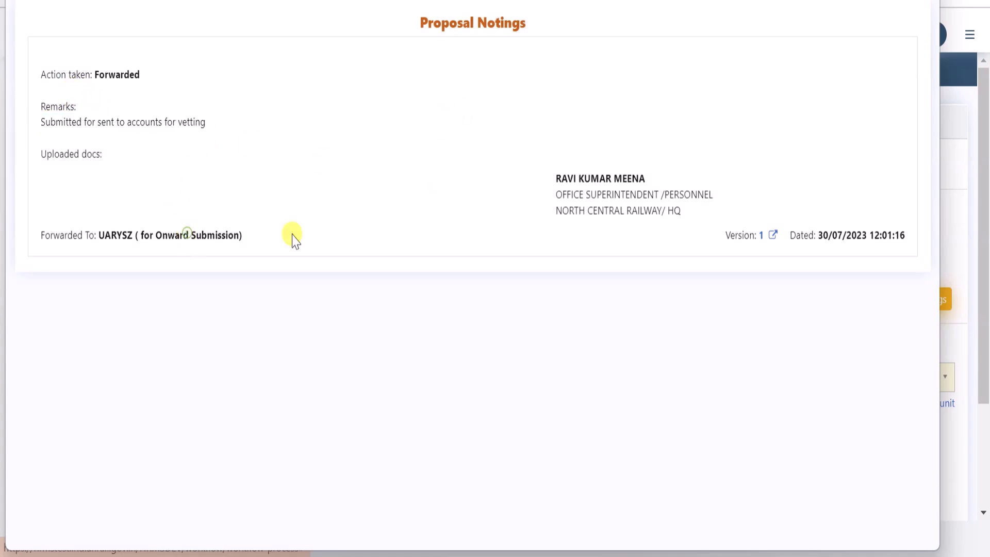
left_click(812, 304)
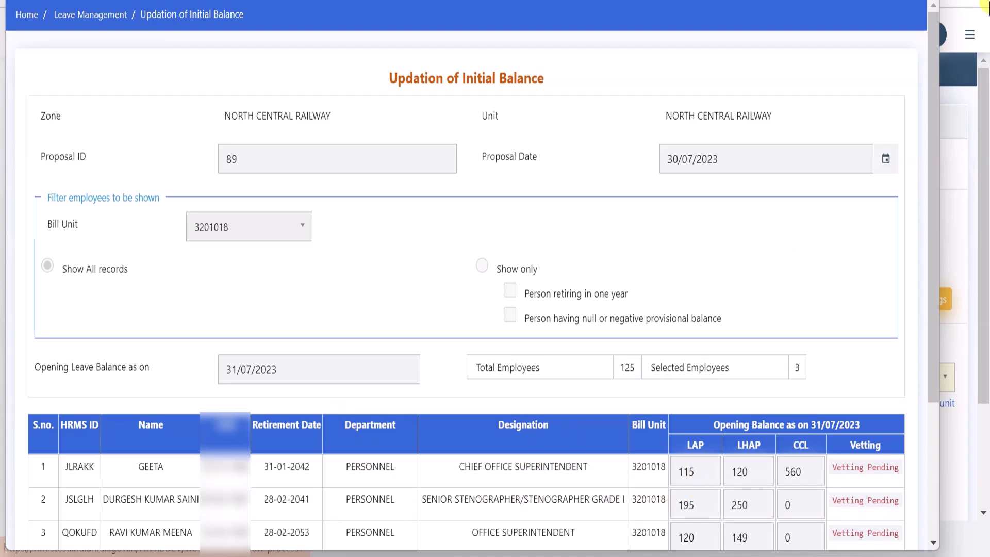
key("ctrl+w")
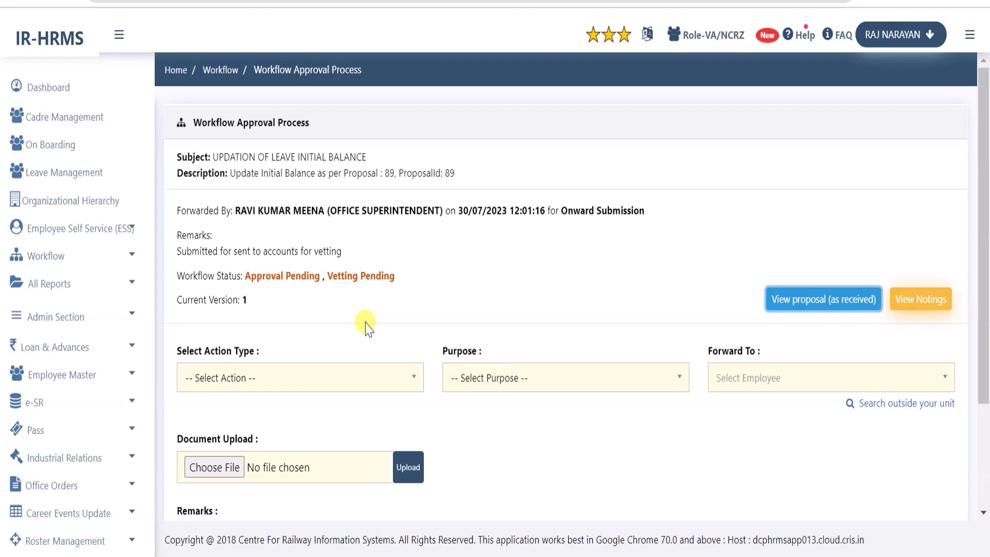
Set proposal 89's action type to Forwarded and its purpose to Onward Submission
left_click(391, 384)
left_click(394, 330)
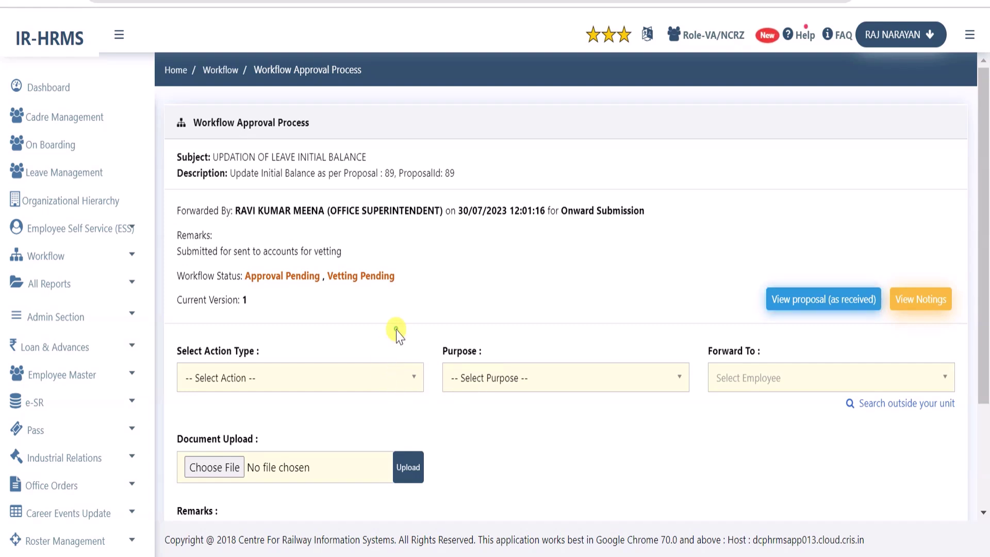
scroll(397, 328, "down", 3)
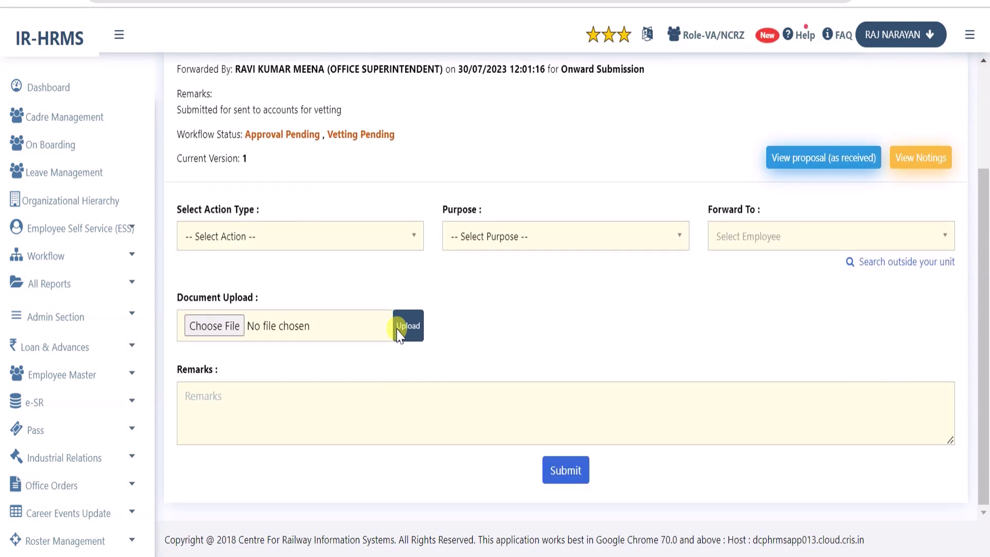
left_click(374, 246)
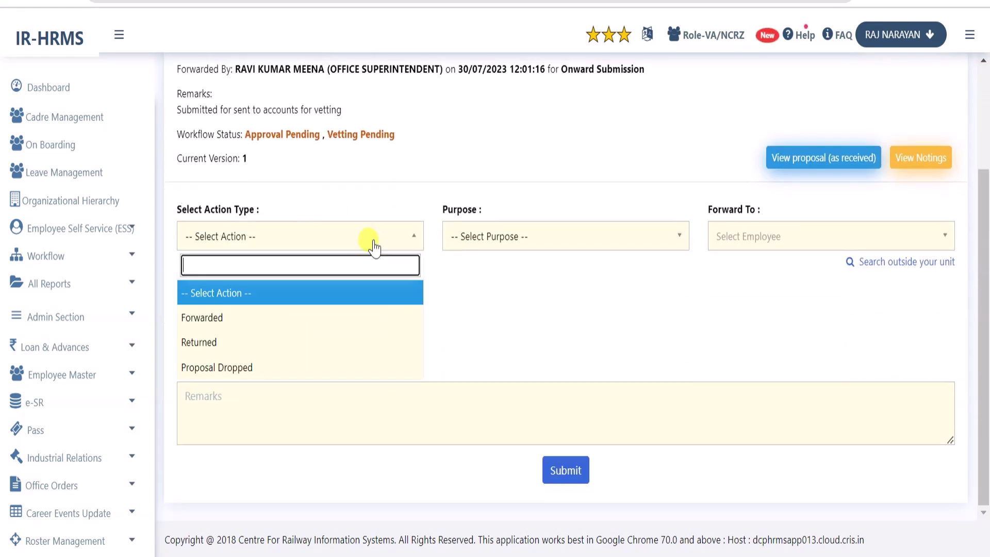
left_click(277, 319)
left_click(498, 241)
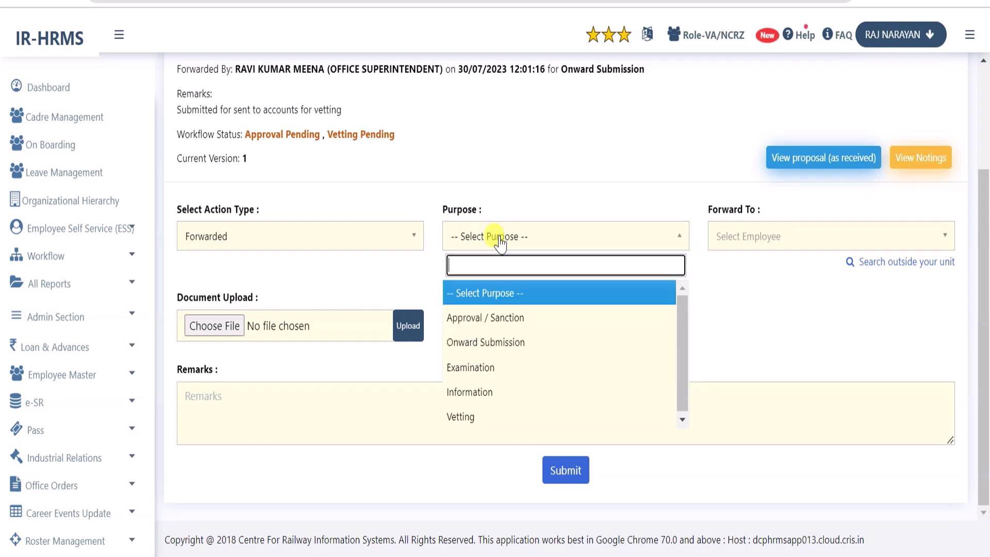
left_click(503, 347)
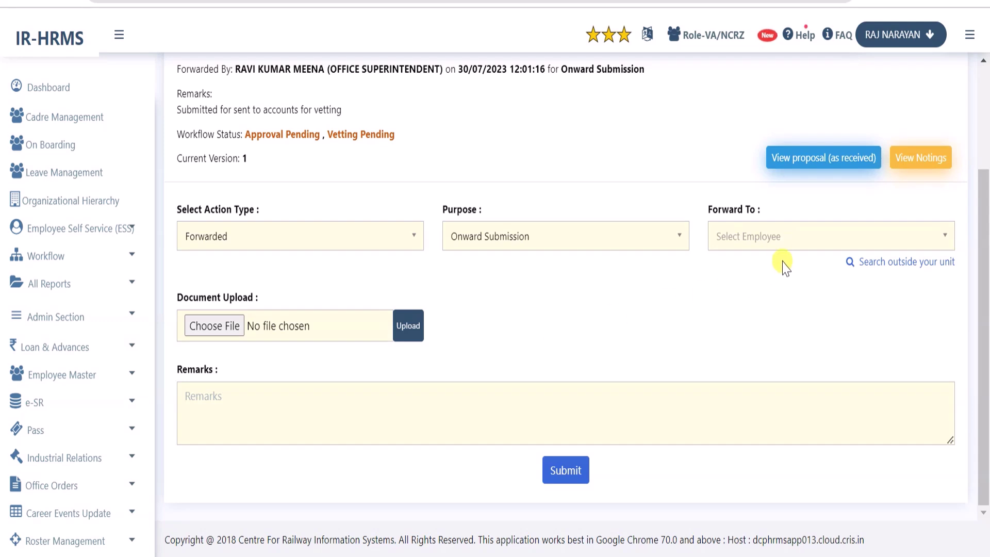
Choose the Personnel APO as recipient, paste the vetting remark, and confirm the submission
left_click(786, 243)
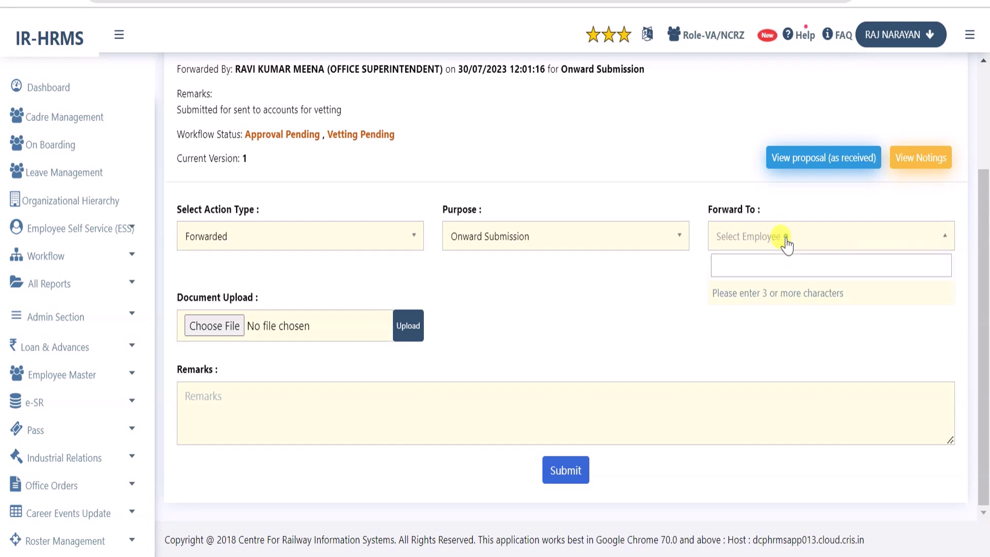
type("lav")
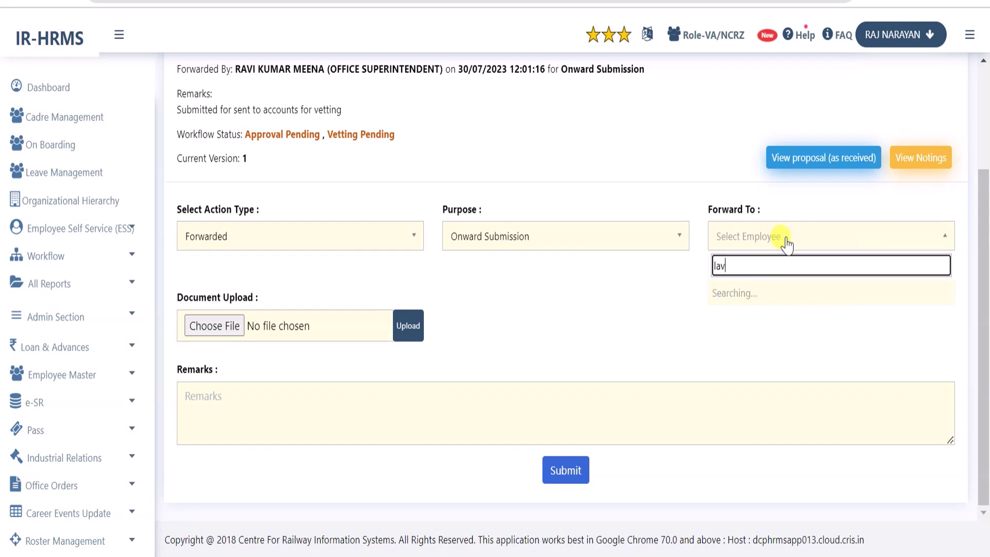
left_click(795, 334)
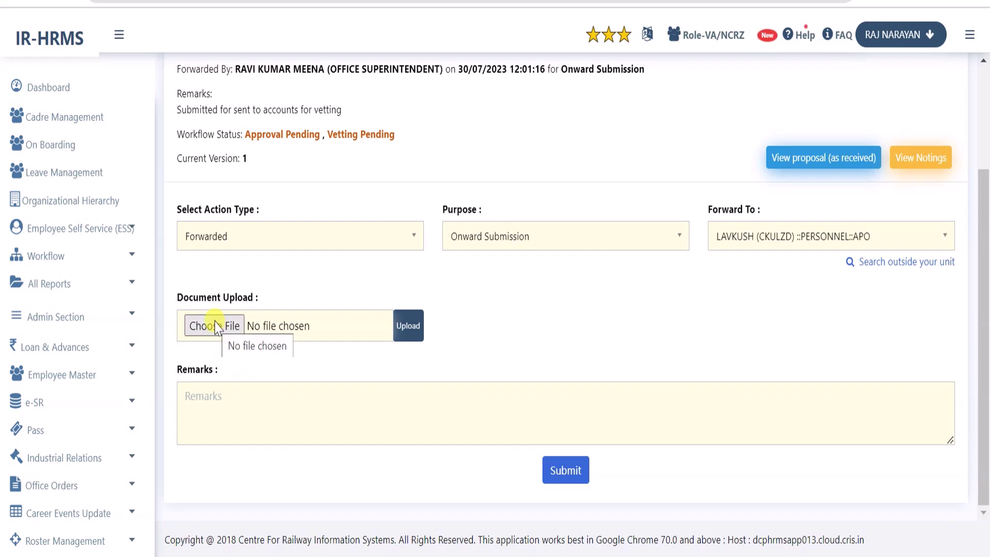
left_click(329, 415)
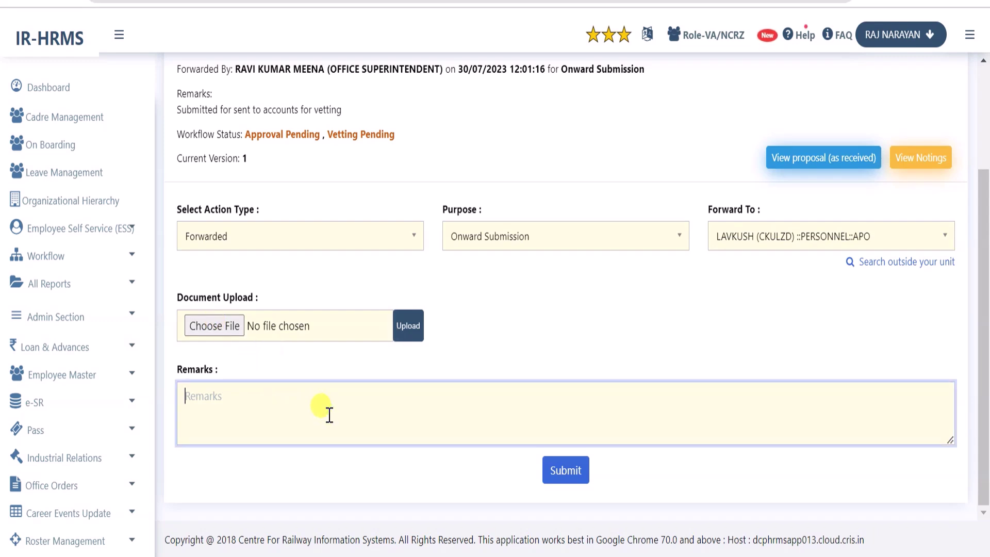
type("Forwarded for accounts for vetting leave record")
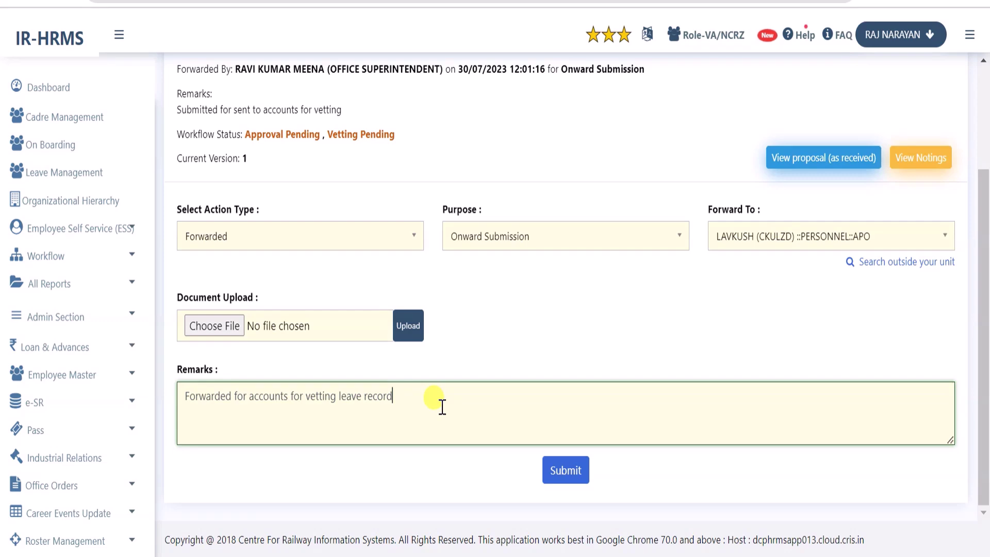
left_click(566, 470)
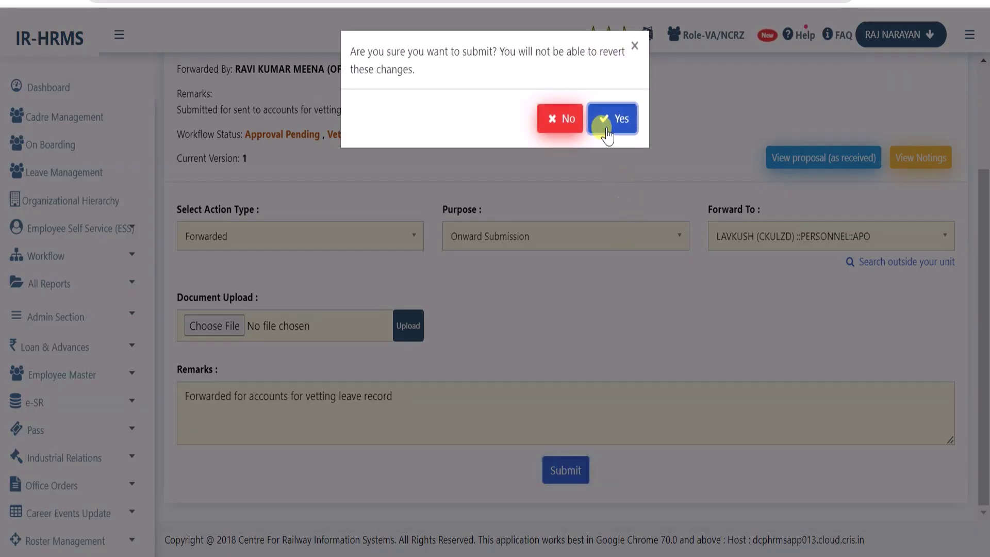
left_click(608, 120)
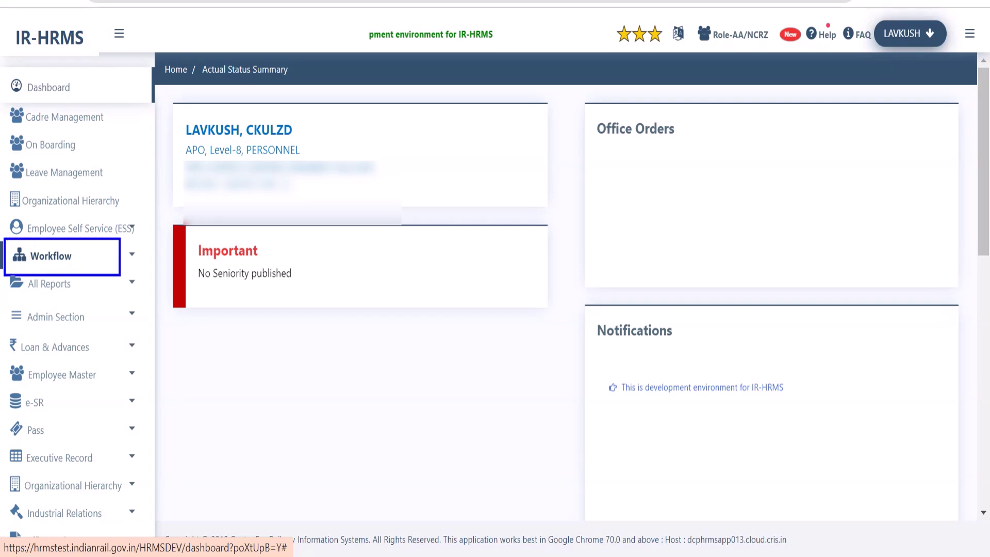
From Workflow > My Activities, open the Updation of Leave Initial Balance approval for processing
left_click(58, 257)
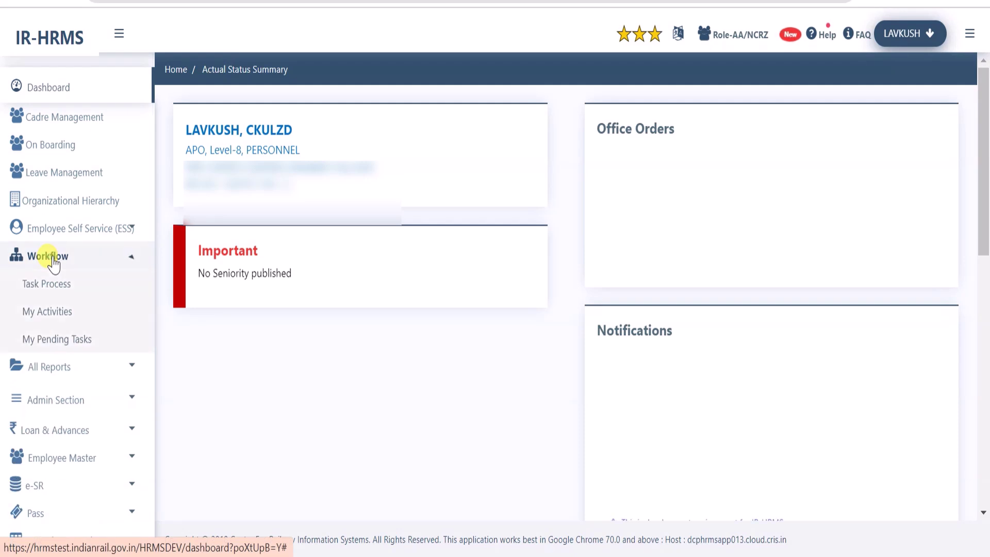
left_click(36, 285)
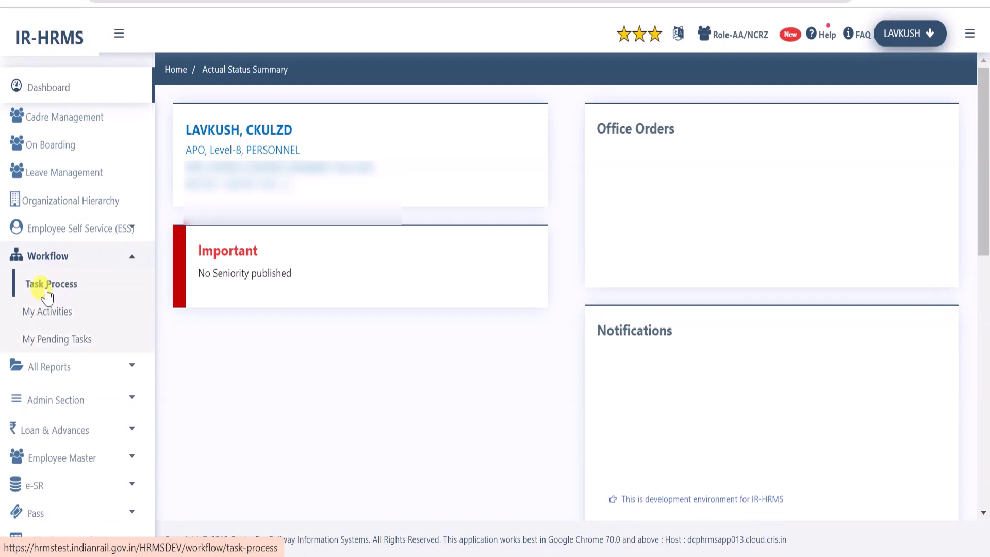
left_click(57, 312)
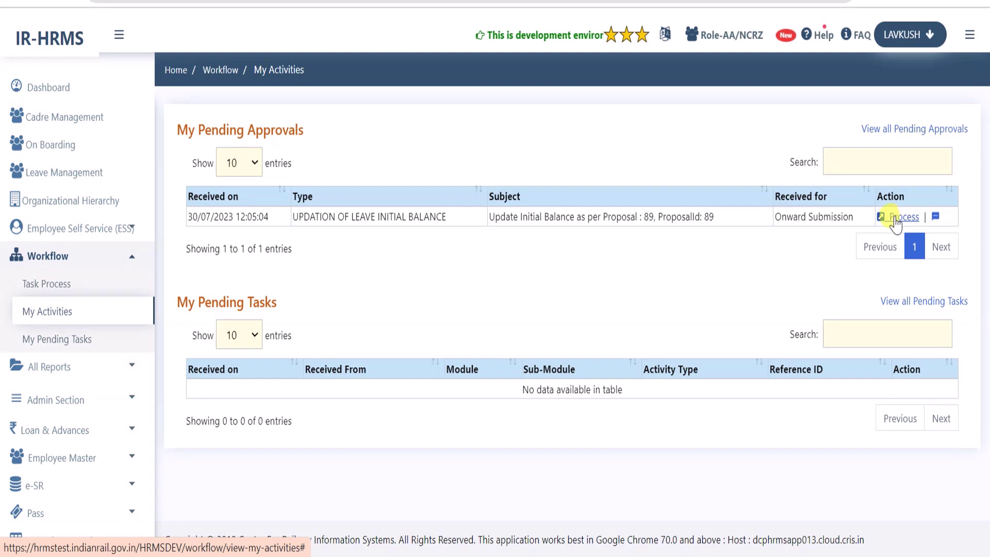
left_click(897, 217)
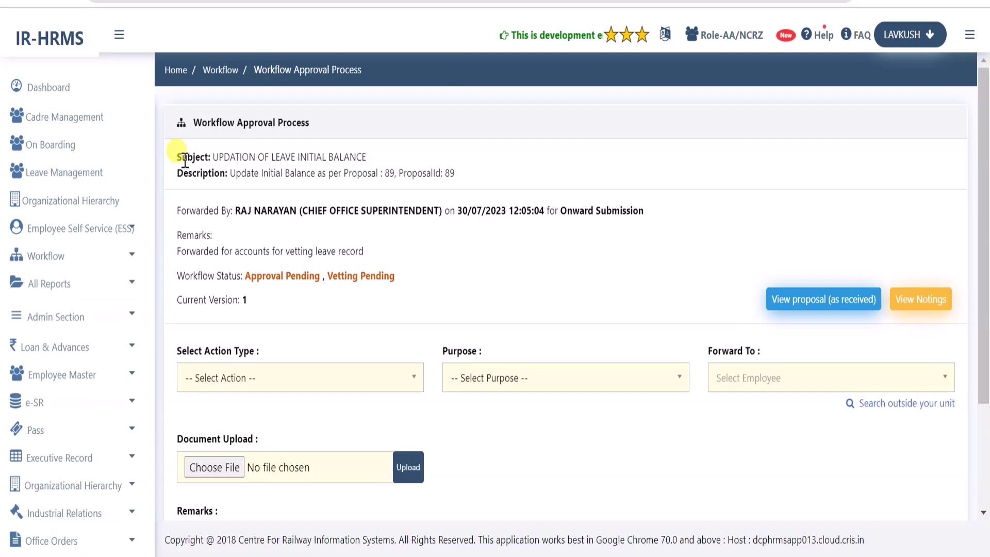
Review the proposal's subject, its id 89, and who forwarded it
left_click_drag(177, 155, 271, 174)
left_click(276, 172)
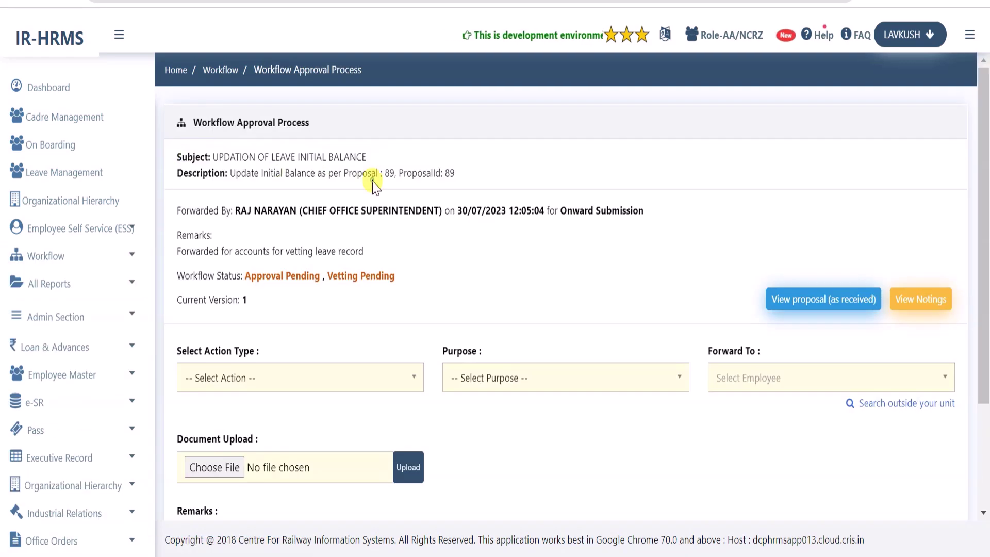
double_click(447, 173)
left_click(432, 195)
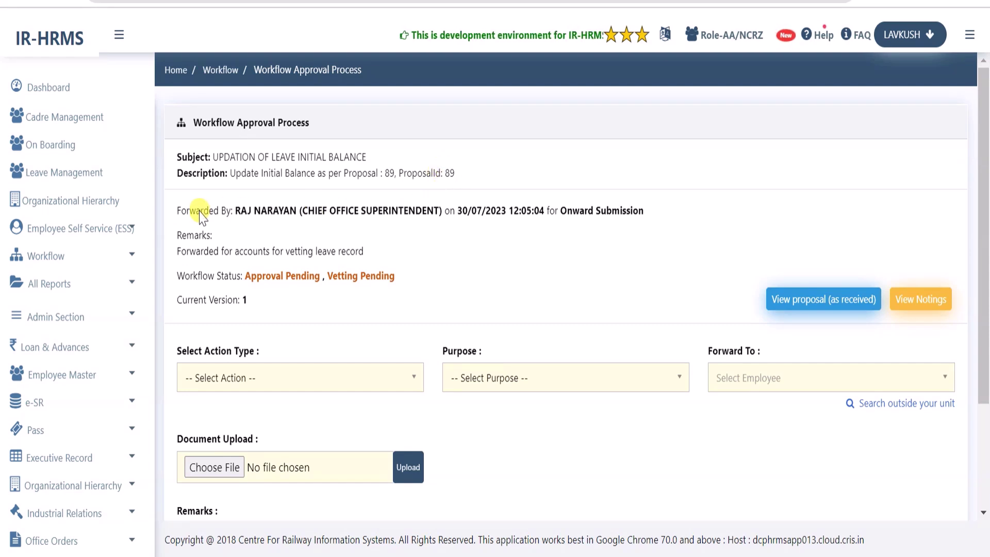
left_click_drag(197, 212, 601, 219)
left_click(608, 202)
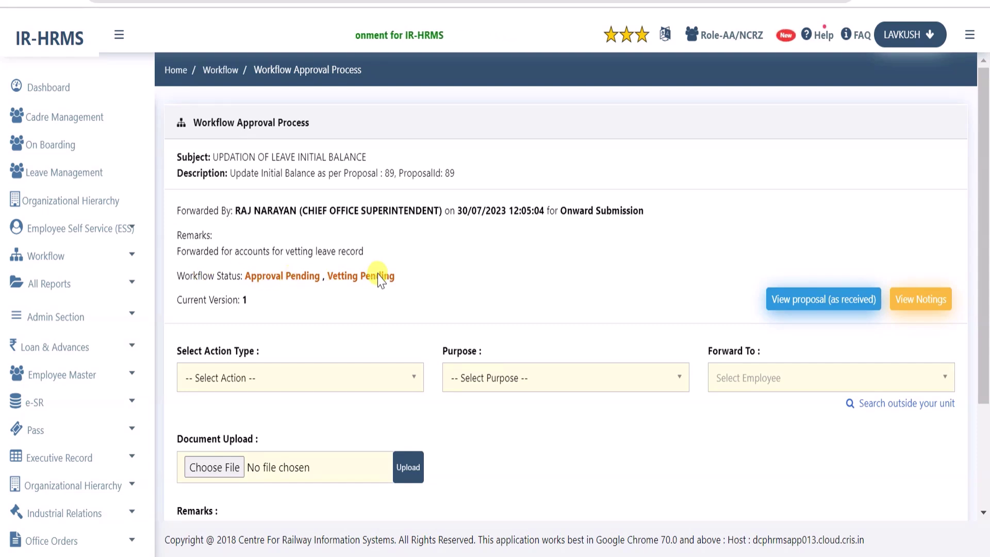
left_click(921, 304)
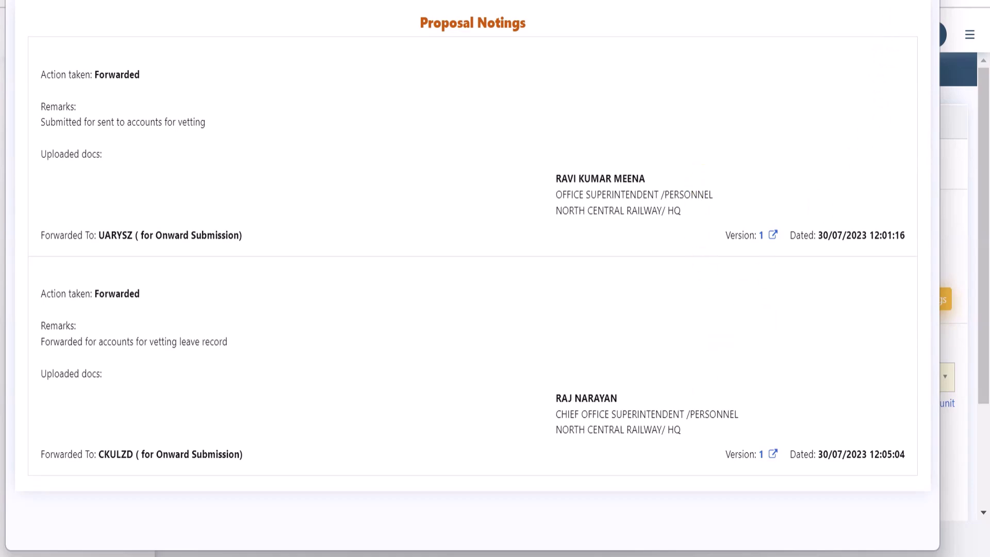
key("Escape")
left_click(796, 307)
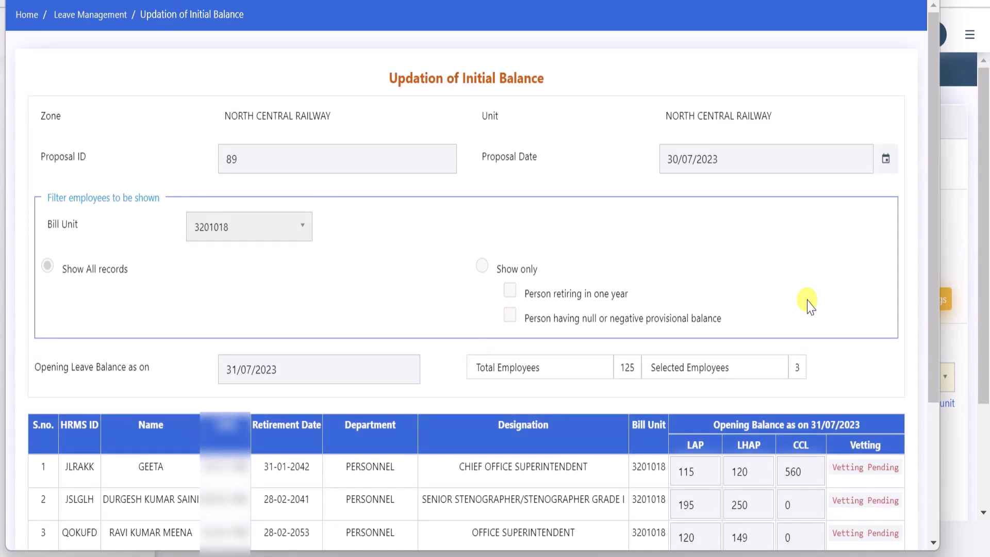
key("Escape")
scroll(387, 304, "down", 3)
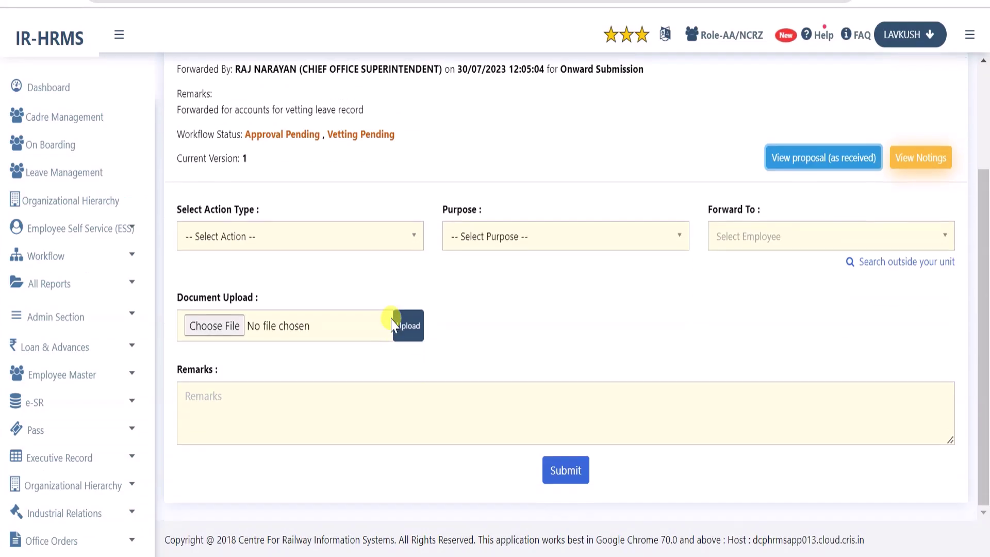
Choose action Forwarded with purpose Vetting, and note that only Accounts gazetted officers can vet
left_click(336, 242)
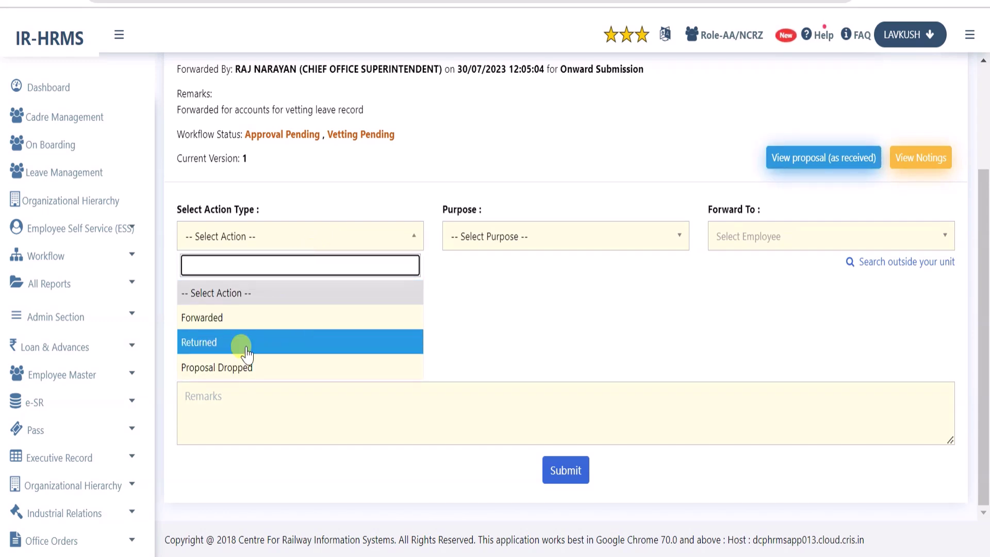
left_click(269, 318)
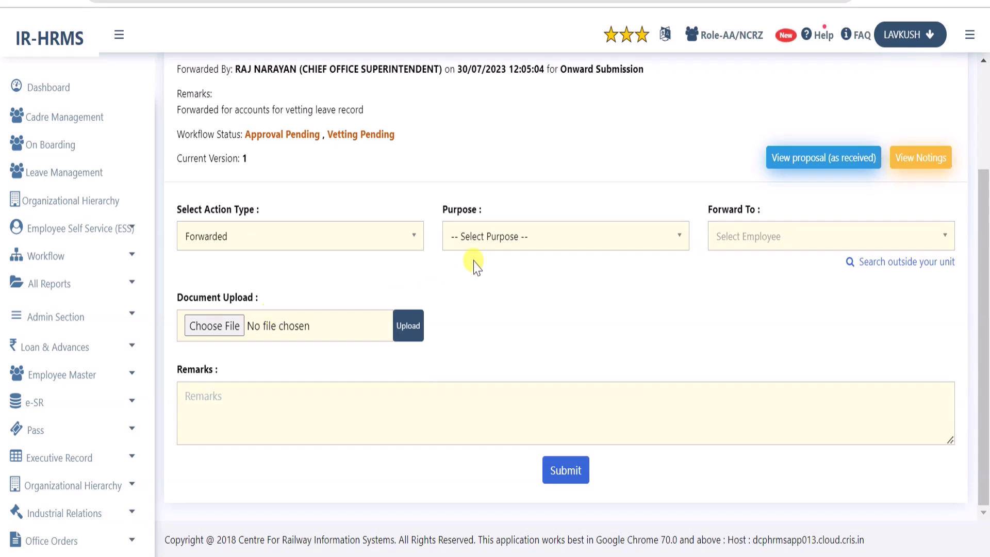
left_click(508, 239)
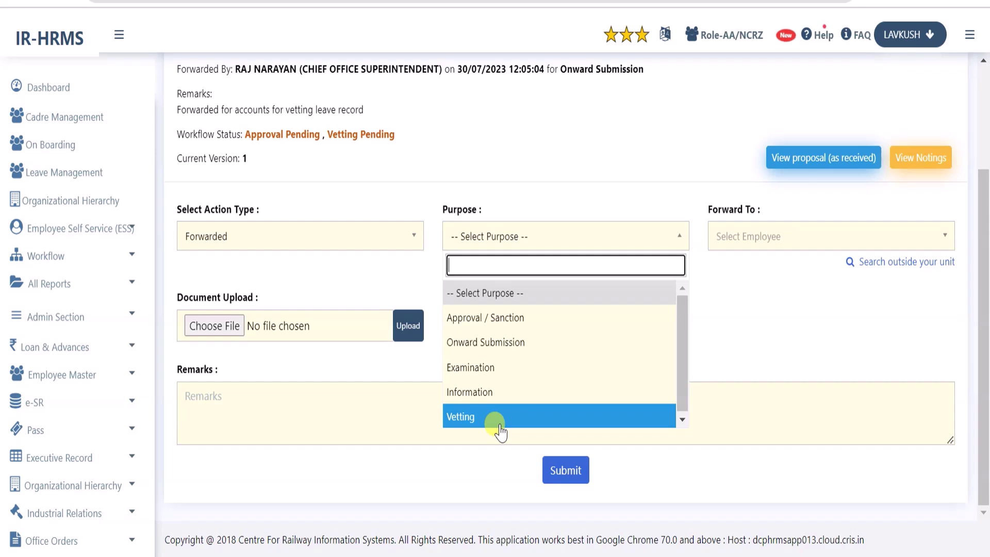
left_click(473, 418)
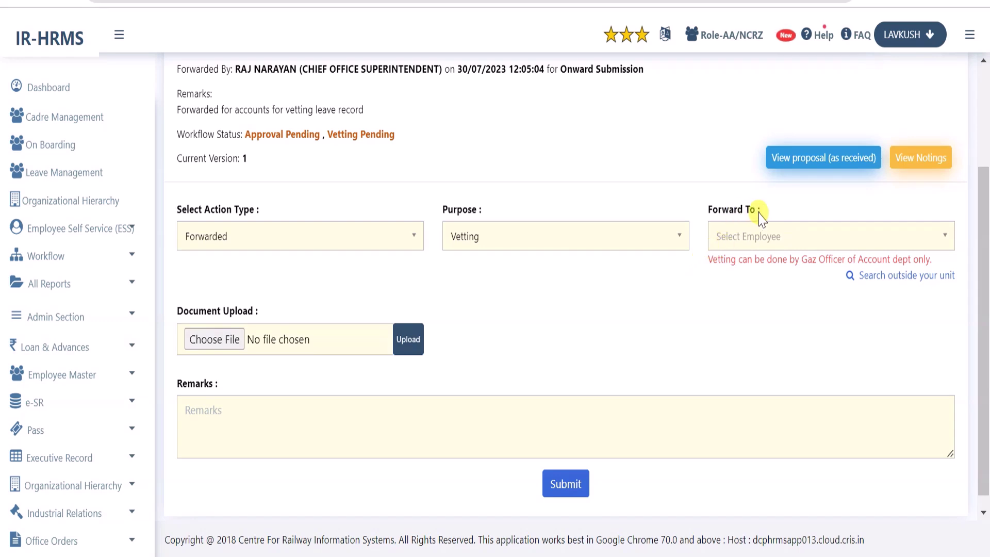
left_click_drag(707, 262, 945, 266)
left_click(768, 275)
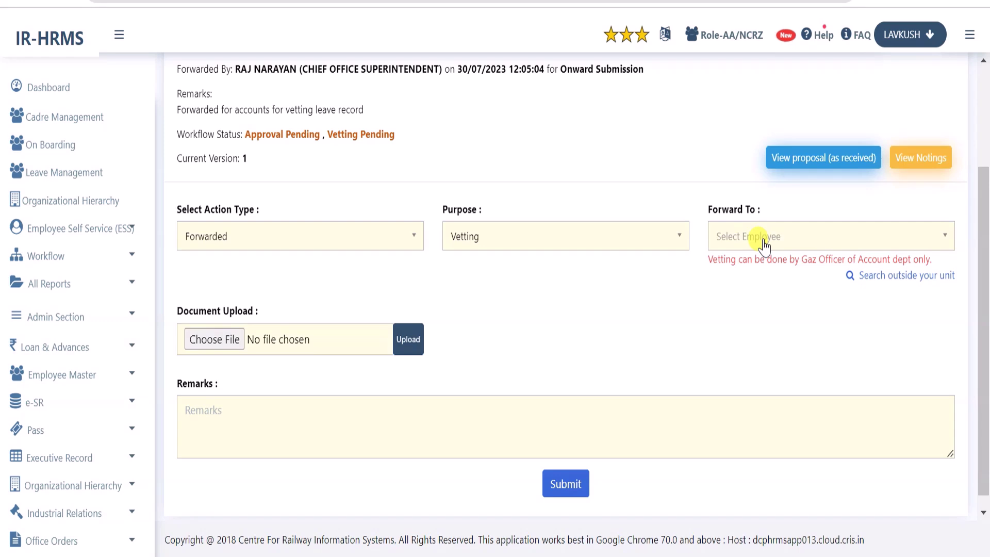
Forward to the Accounts AFA officer with remark 'Kindly vet these leave record' and confirm
left_click(763, 246)
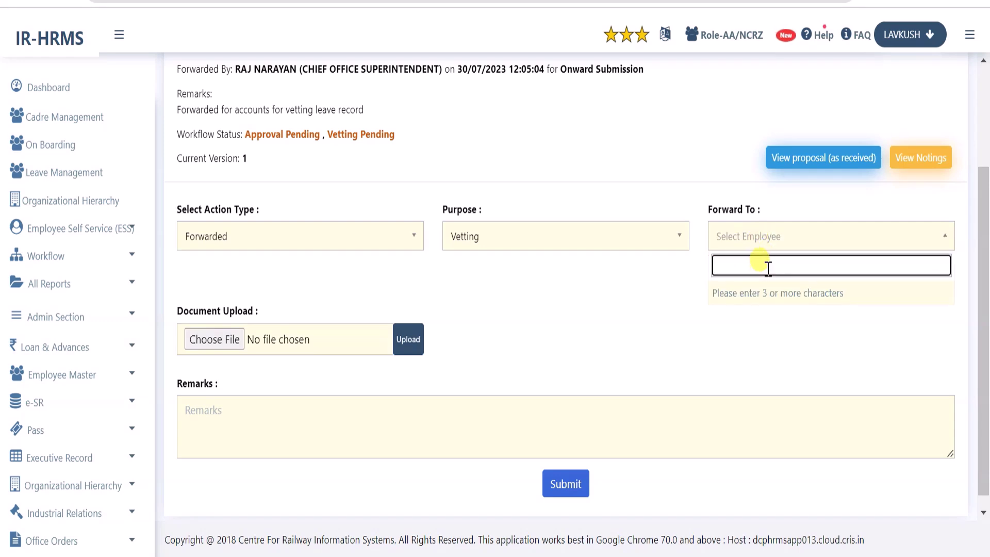
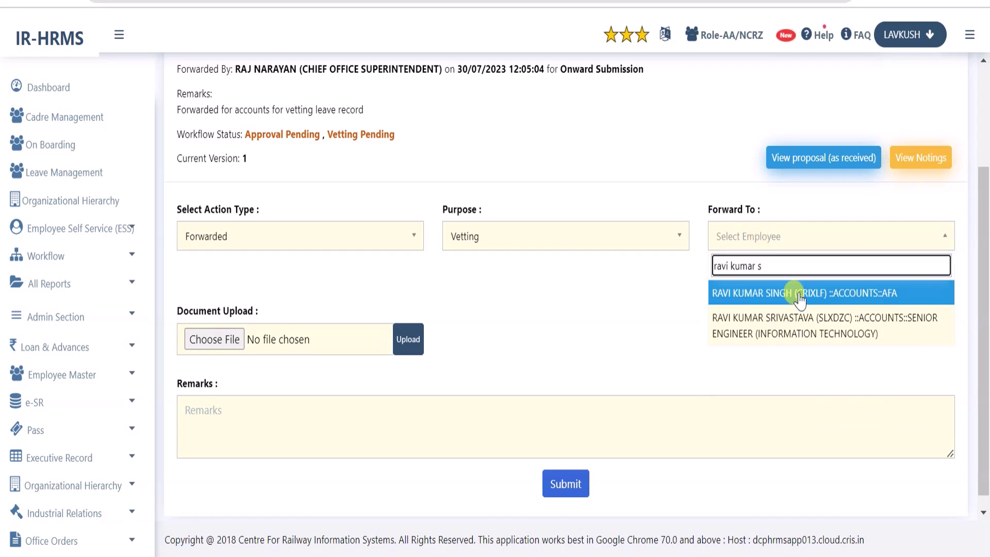
left_click(790, 290)
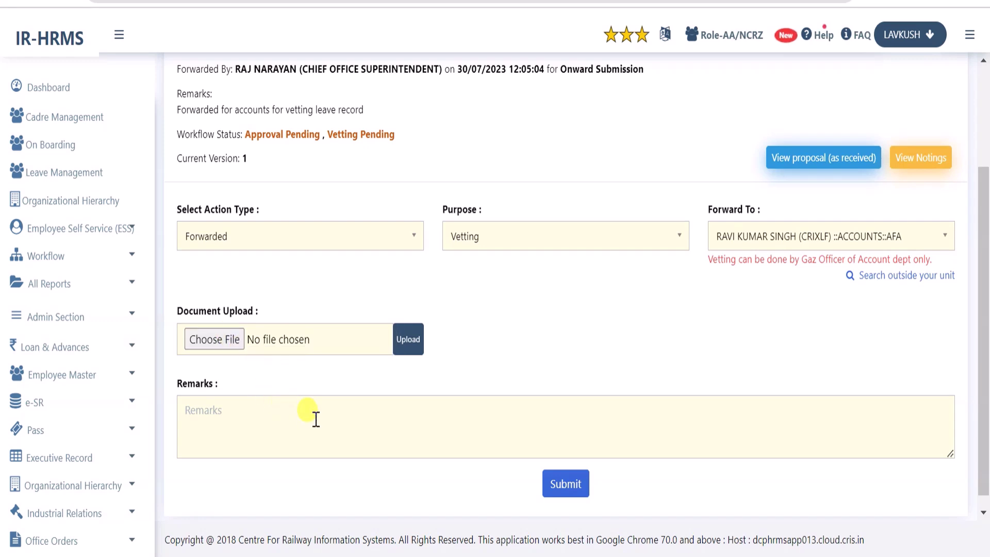
left_click(354, 426)
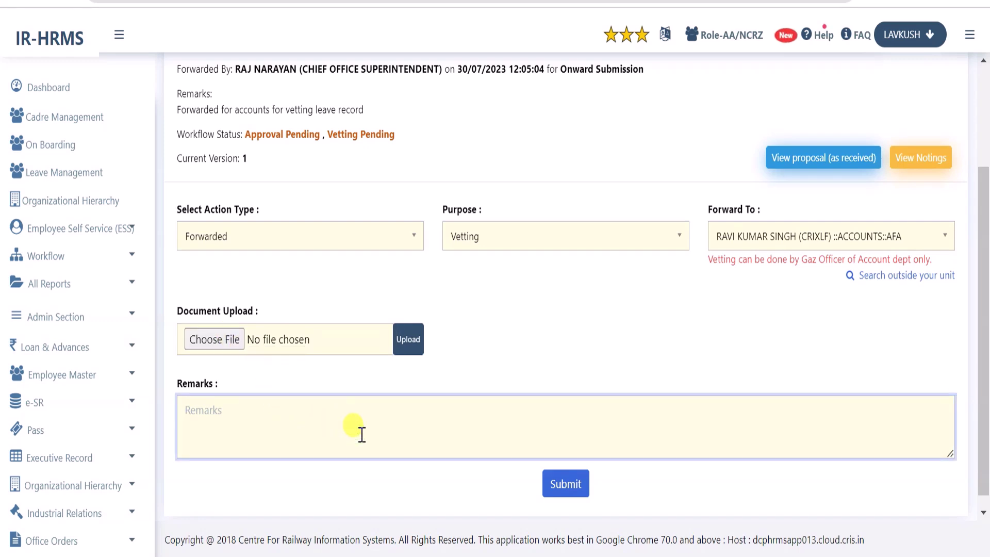
type("Kindly vet these leave record")
left_click(580, 352)
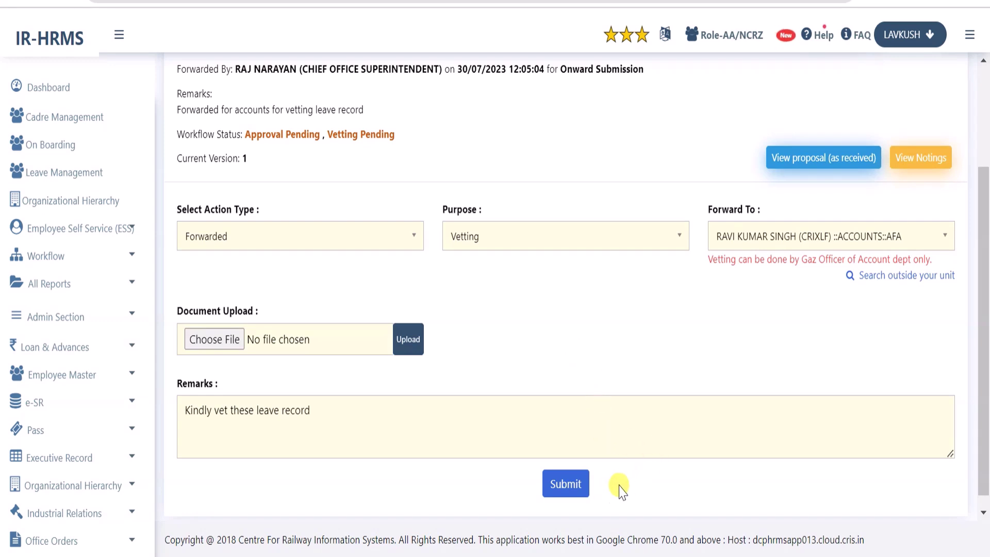
left_click(566, 483)
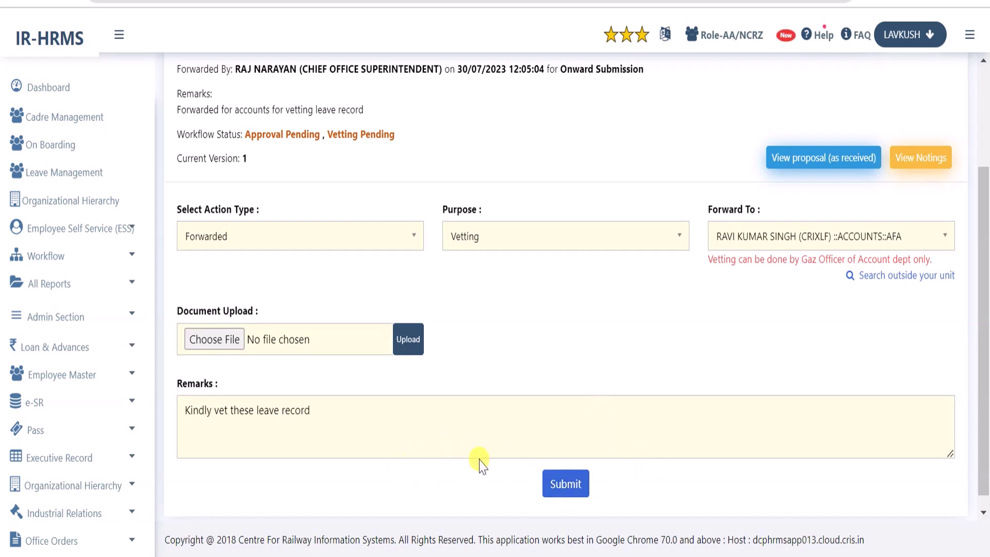
left_click(567, 488)
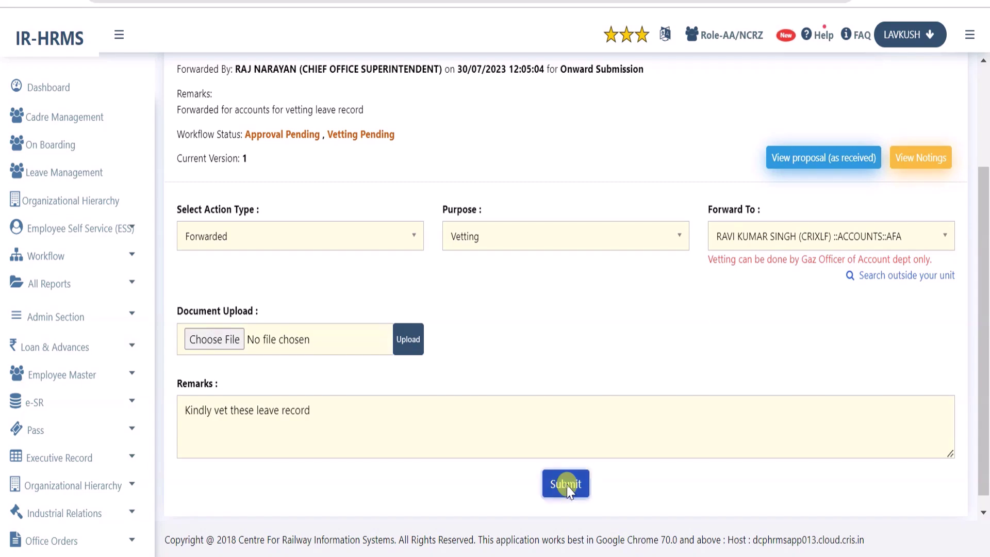
left_click(618, 132)
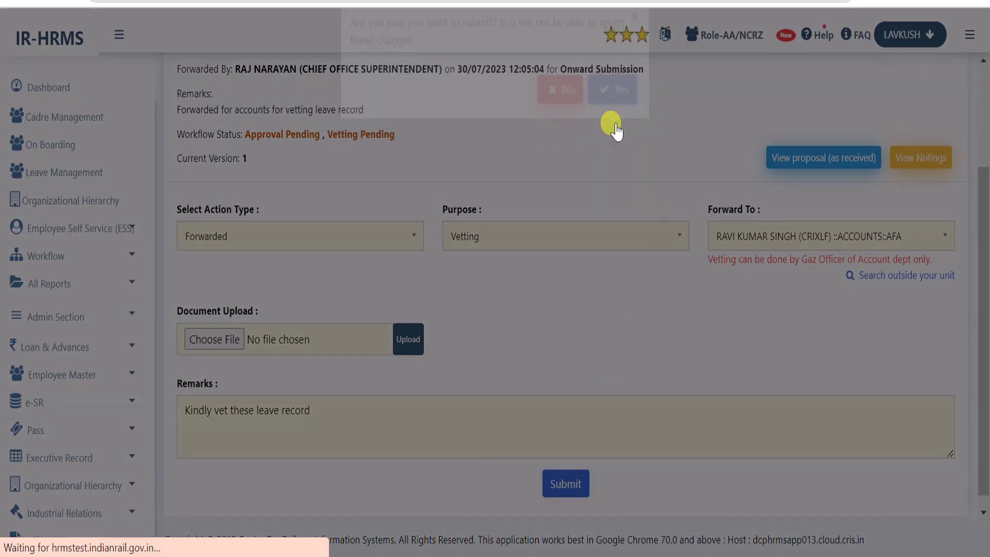
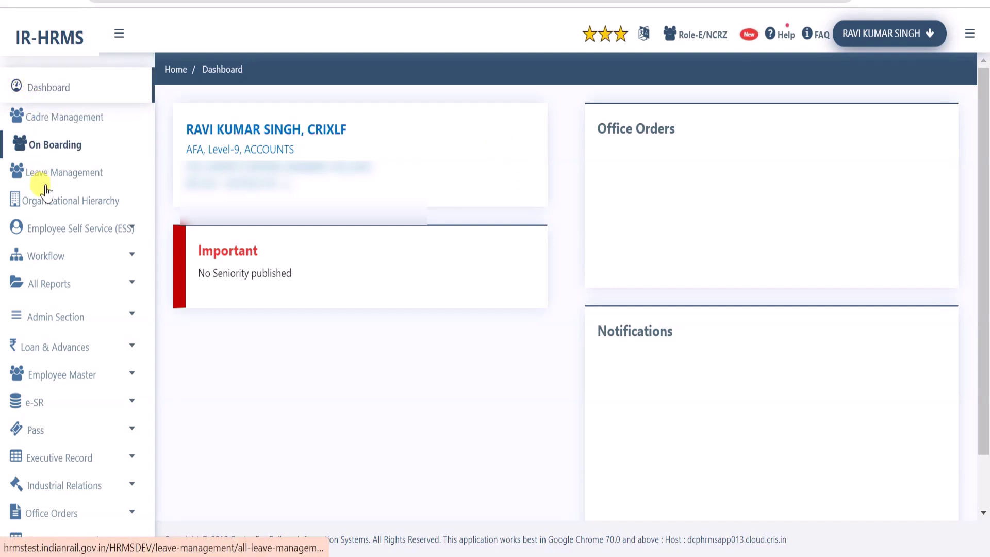
From Workflow Task Process, open the pending Updation of Leave Initial Balance proposal 89 for vetting
left_click(65, 262)
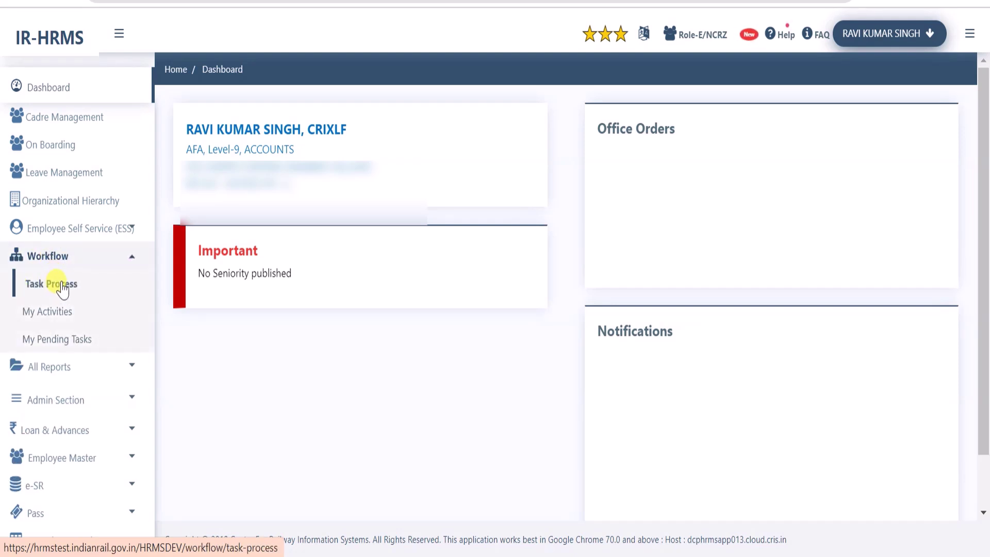
left_click(37, 291)
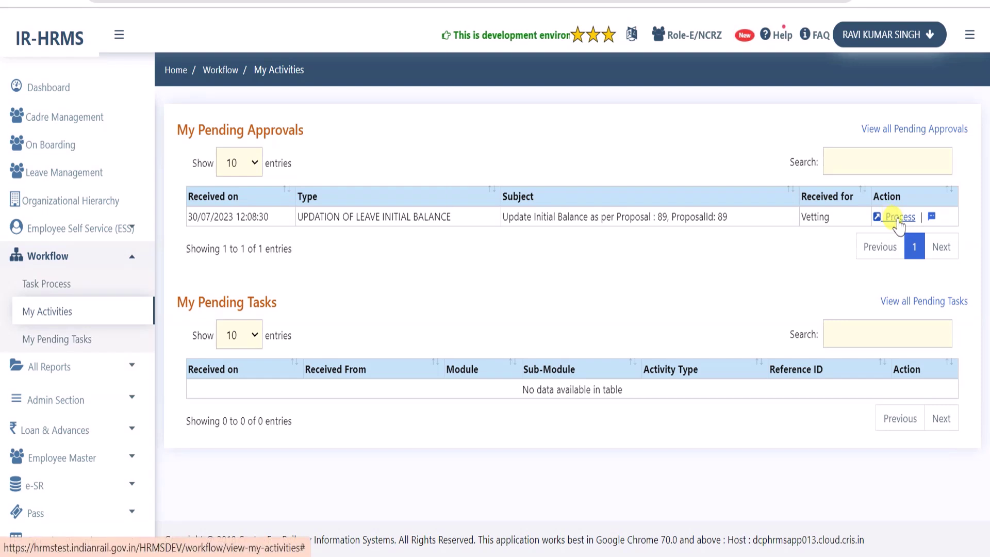
left_click(899, 217)
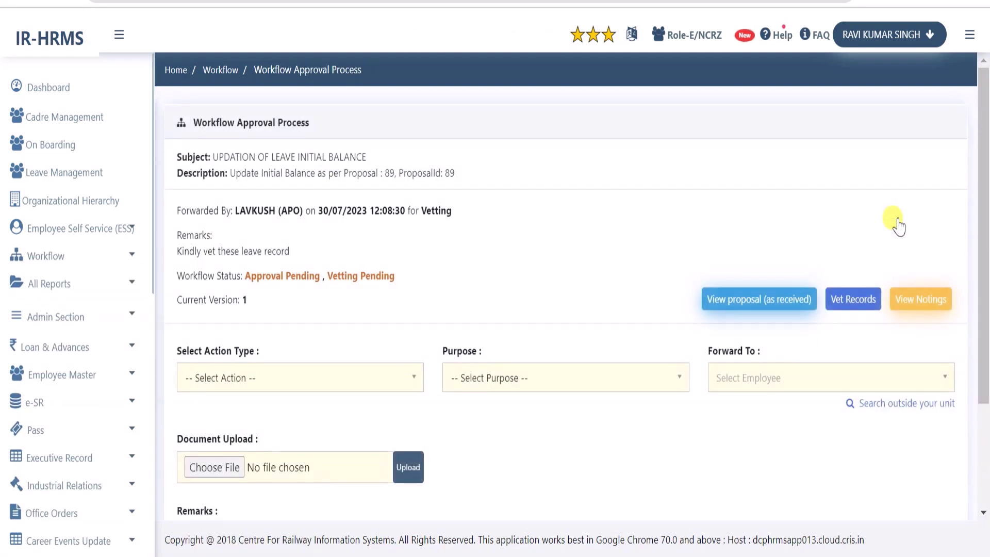
left_click(923, 308)
scroll(382, 255, "down", 3)
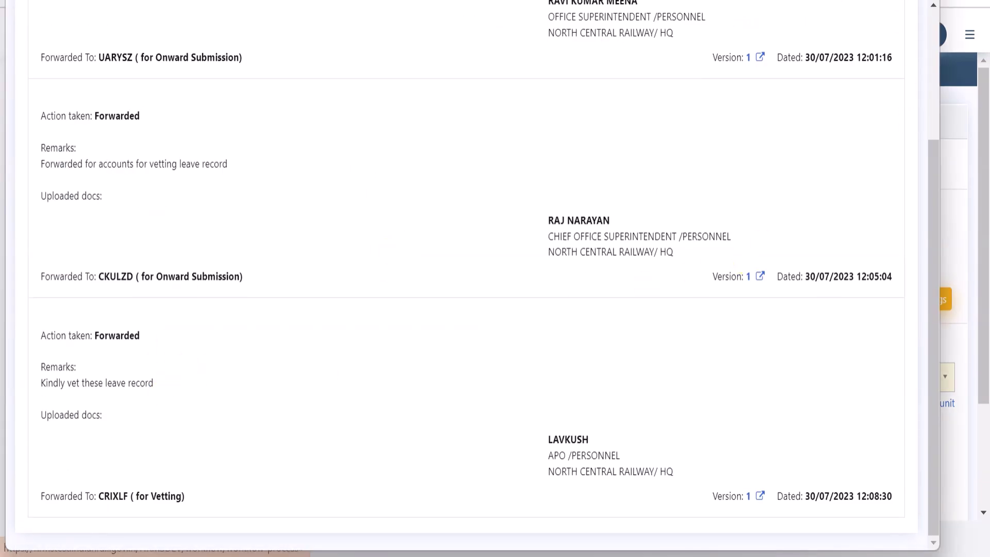
key("Escape")
left_click_drag(211, 157, 335, 164)
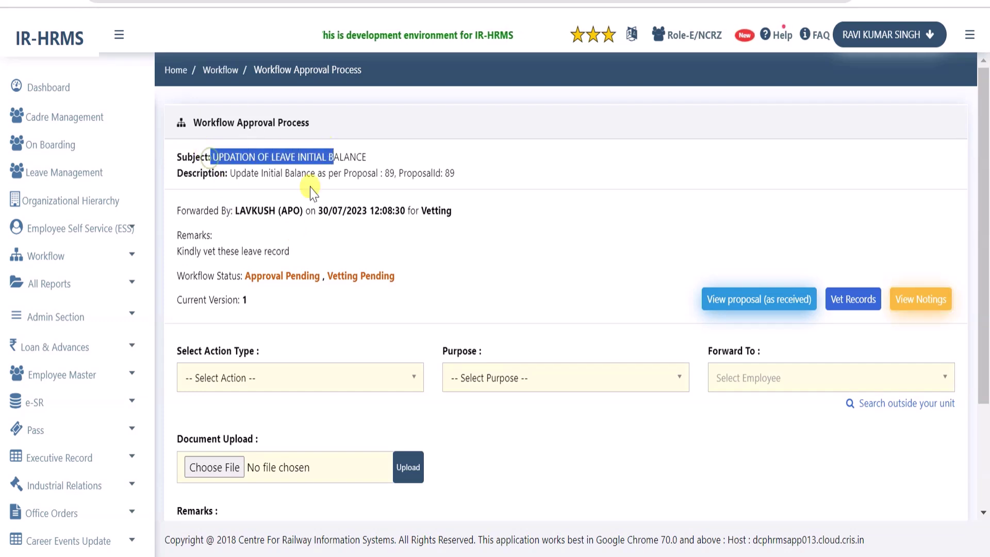
left_click(266, 213)
left_click_drag(252, 211, 339, 211)
left_click_drag(208, 252, 309, 291)
left_click(392, 280)
left_click(358, 286)
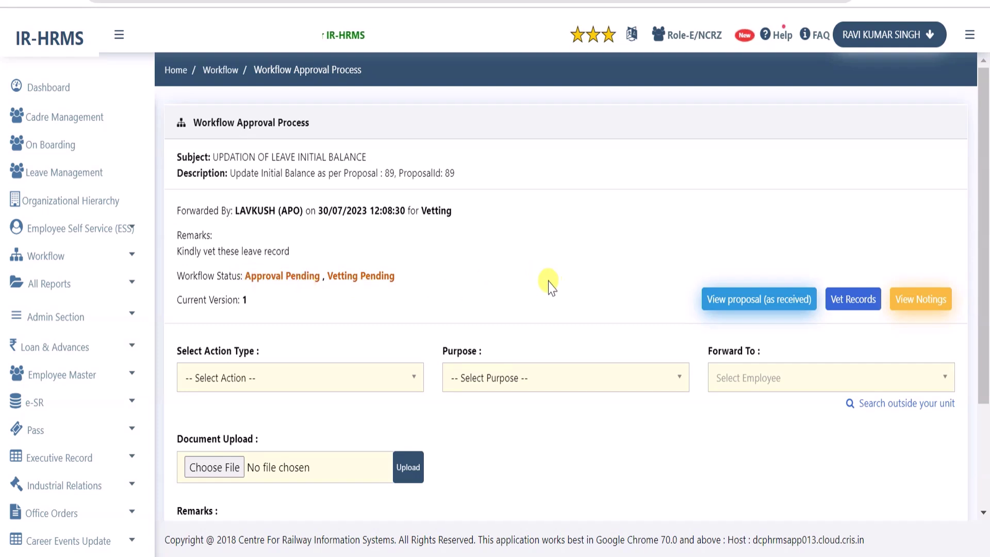
left_click(767, 303)
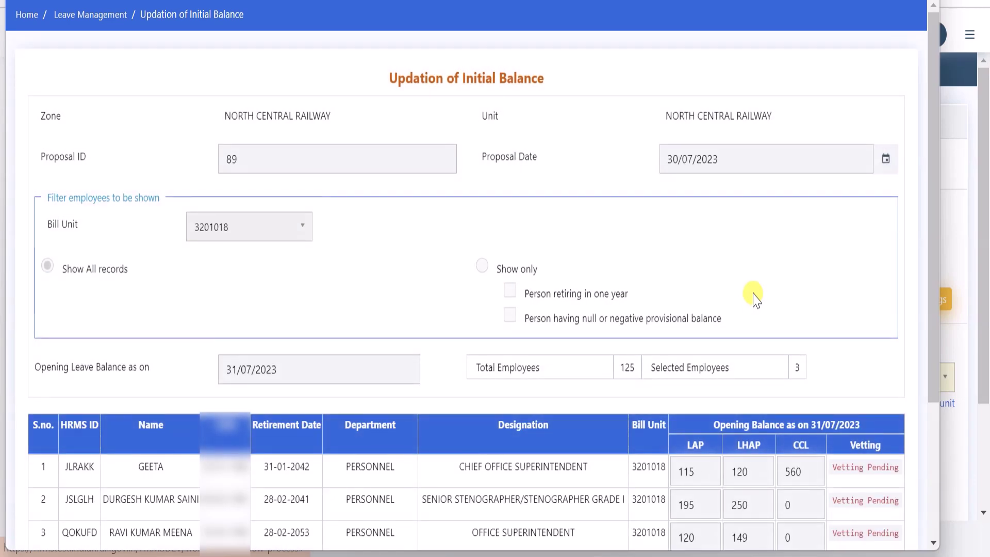
key("Escape")
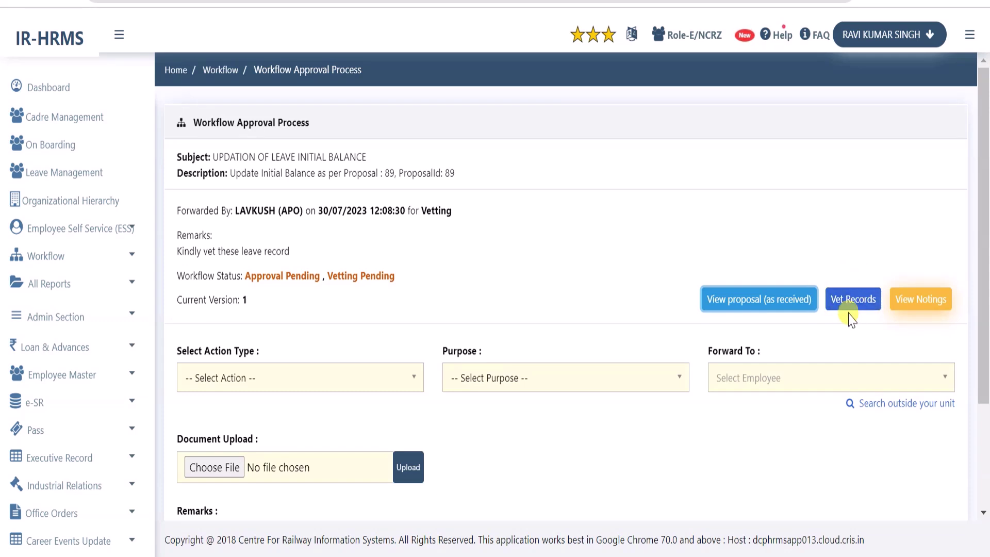
left_click(850, 263)
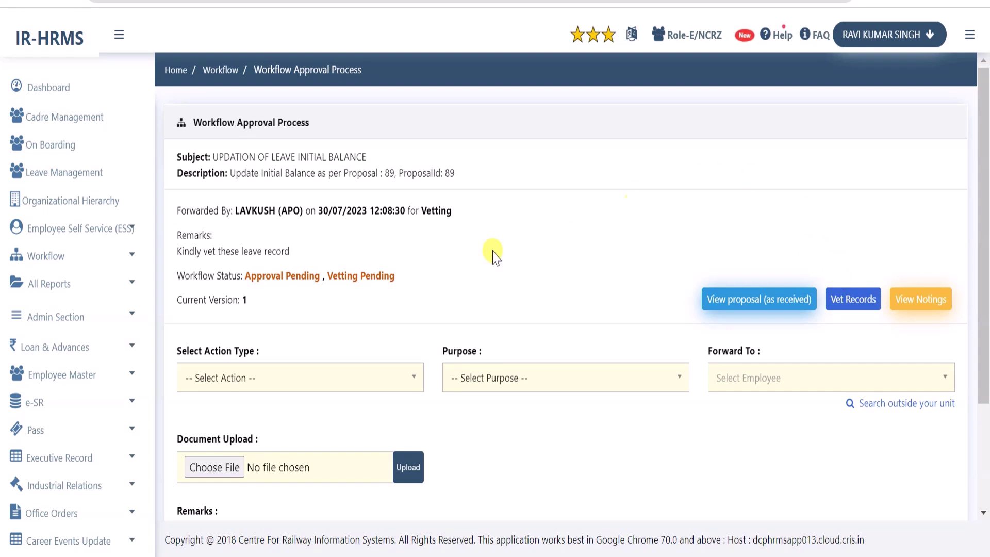
scroll(364, 307, "down", 3)
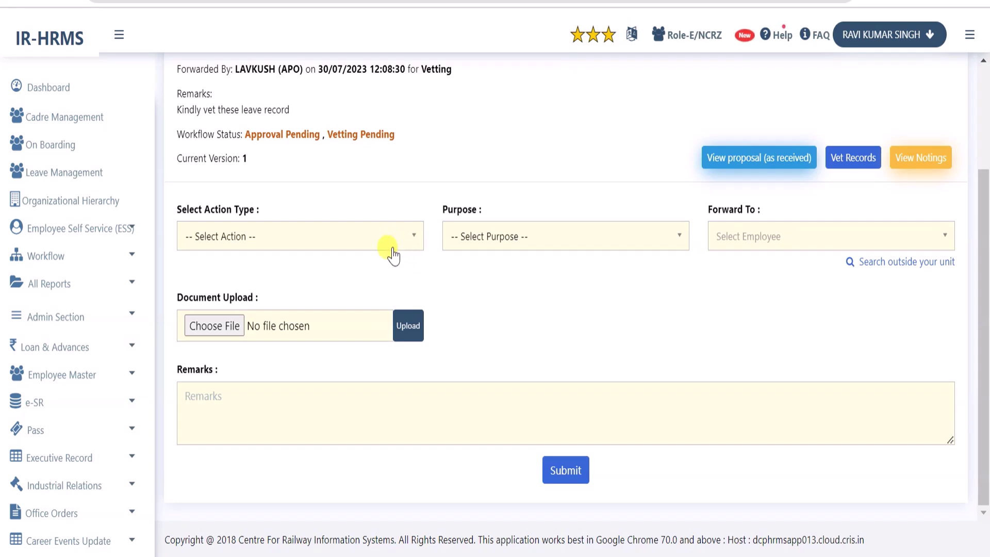
Set the action to Forwarded for Examination, addressed to the accounts assistant
left_click(335, 238)
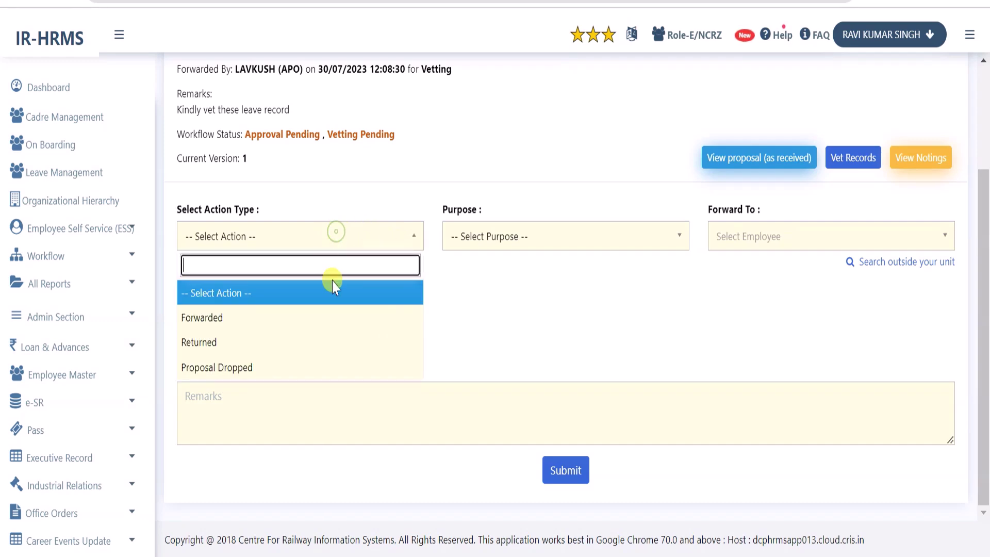
left_click(313, 318)
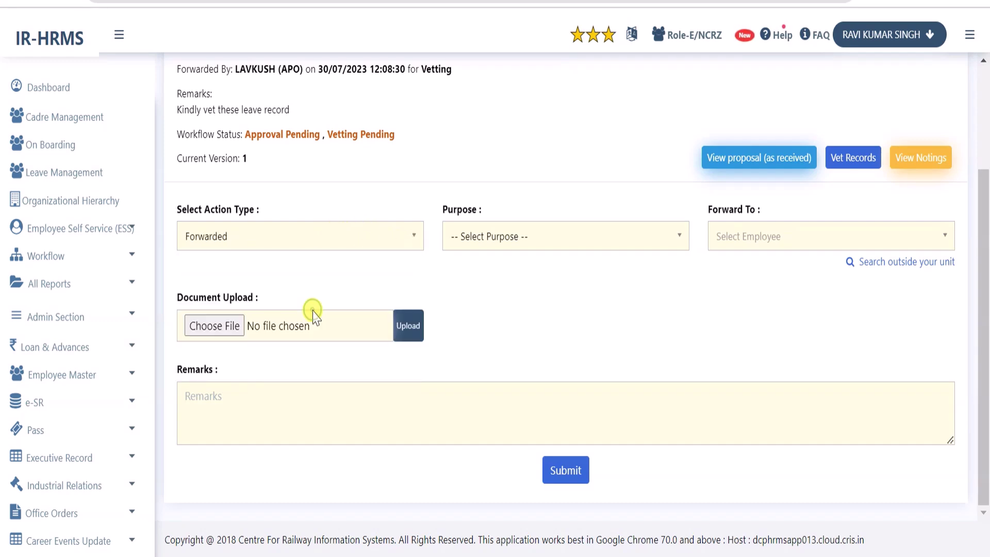
left_click(507, 242)
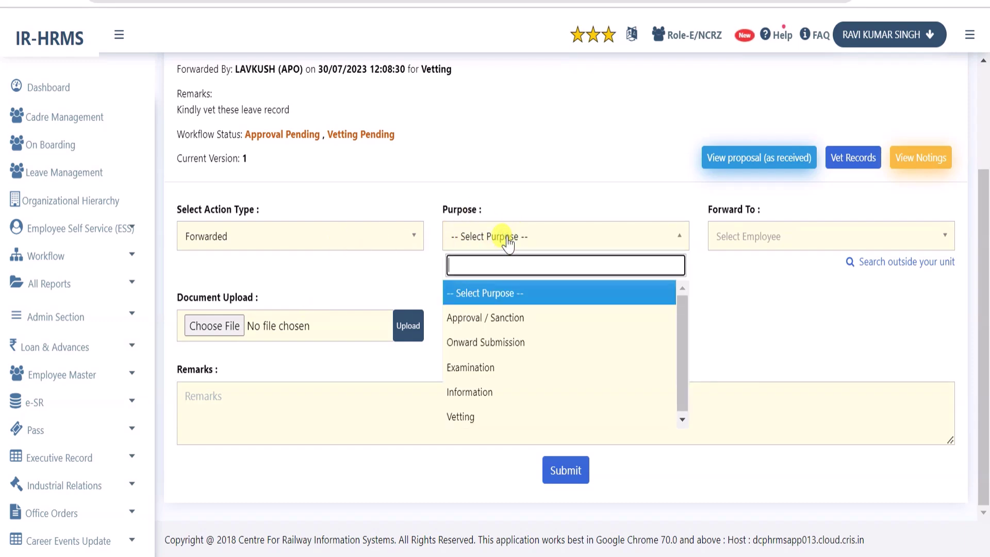
left_click(519, 374)
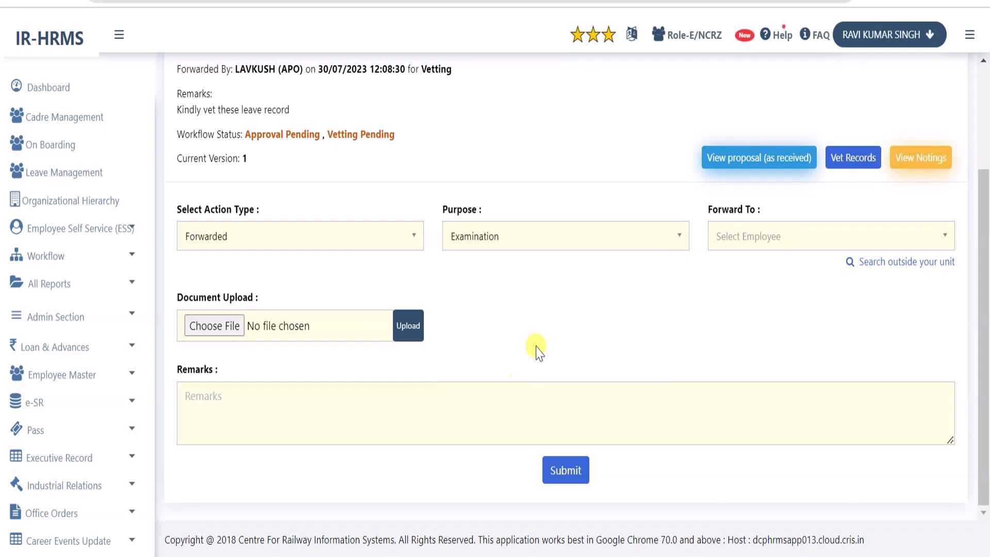
left_click(738, 238)
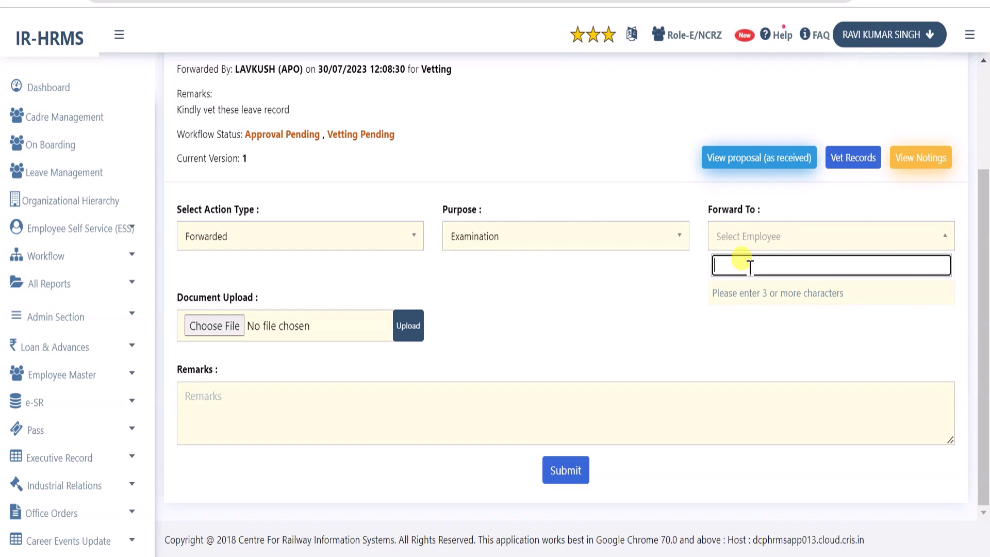
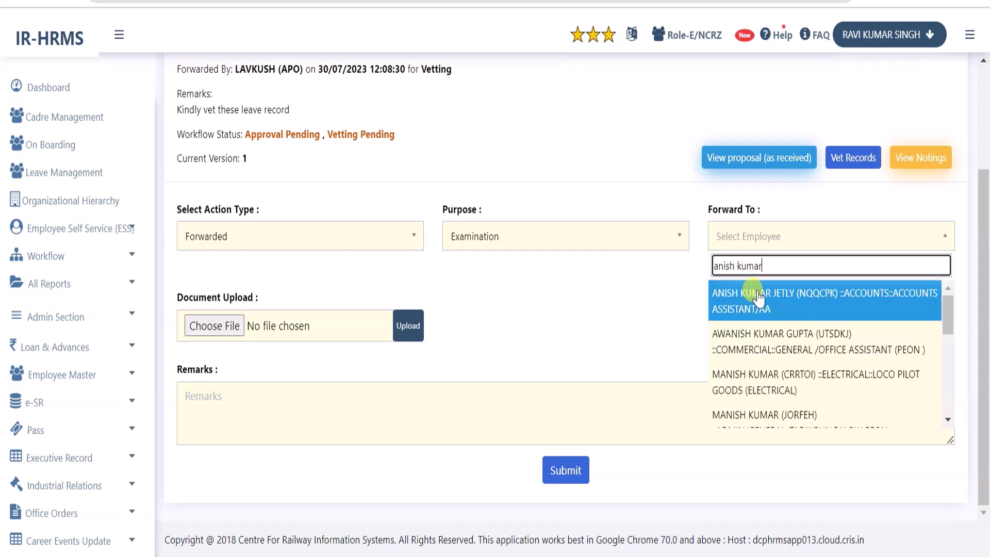
left_click(803, 304)
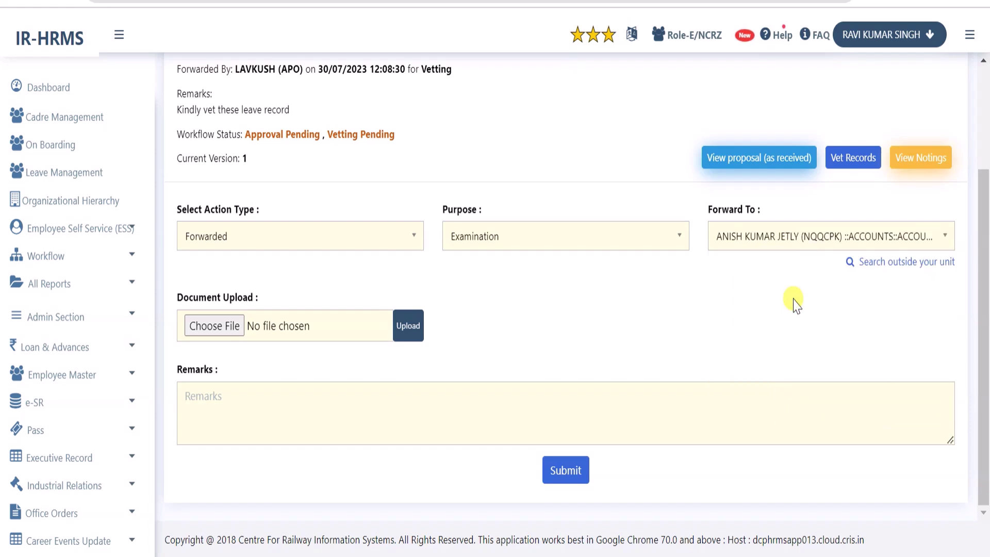
Add the remark 'Kindly examine this proposal', submit and confirm it, then switch user
left_click(273, 417)
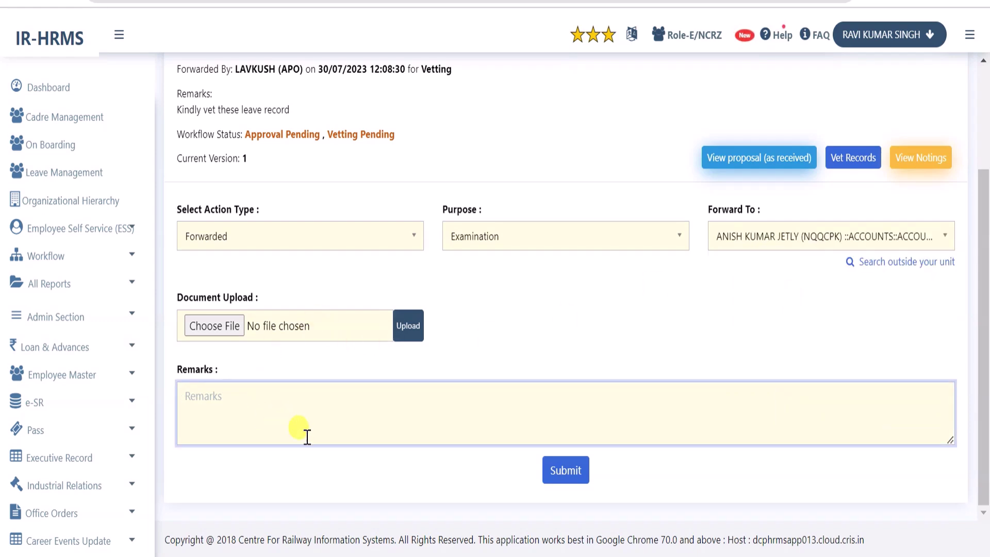
type("Kindly examine this proposal")
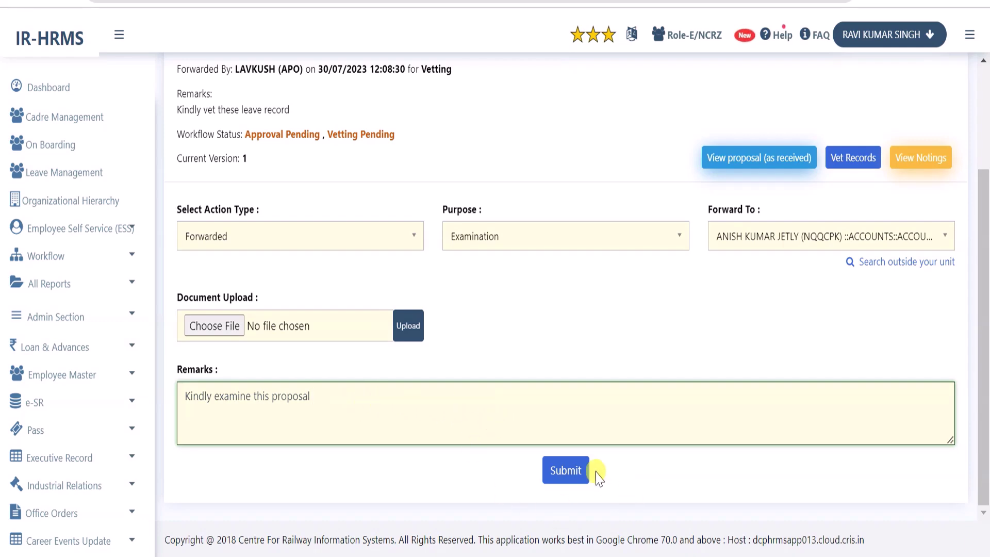
left_click(566, 471)
left_click(610, 118)
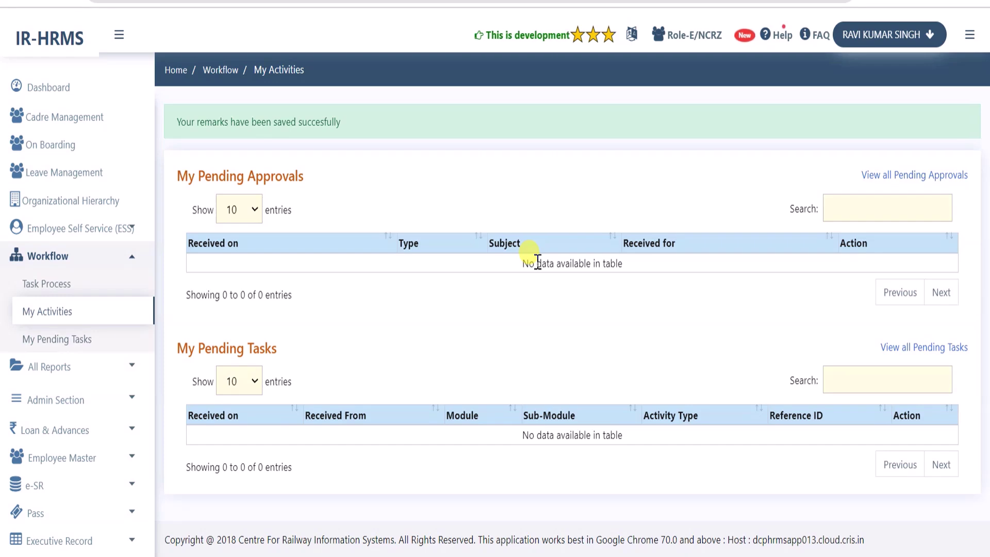
left_click(895, 52)
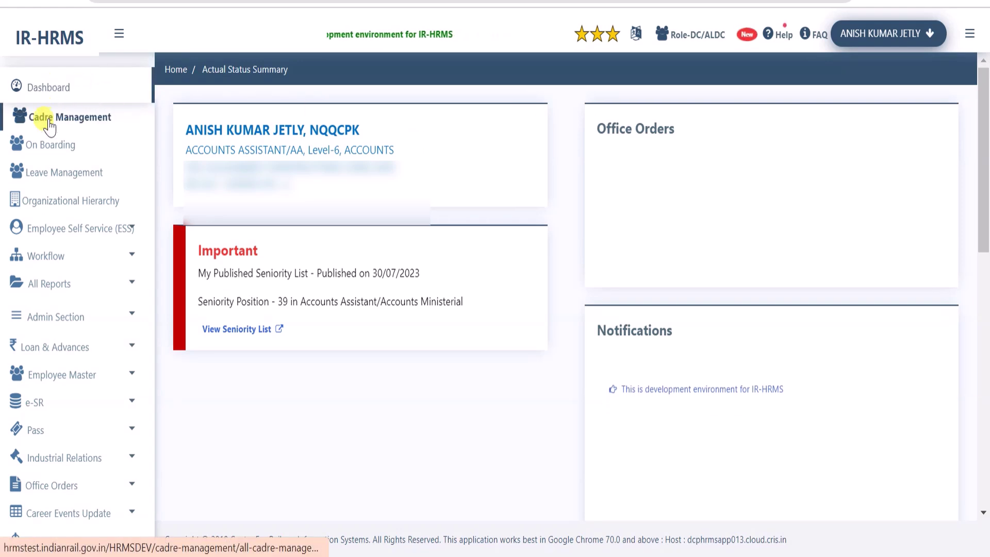
As the assistant, open the proposal received for examination from Workflow Task Process
left_click(50, 258)
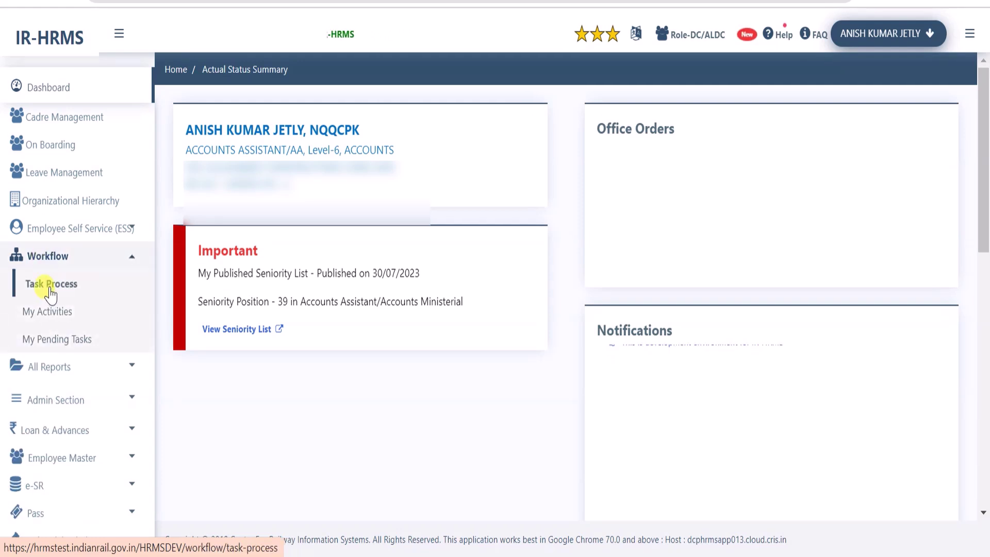
left_click(51, 312)
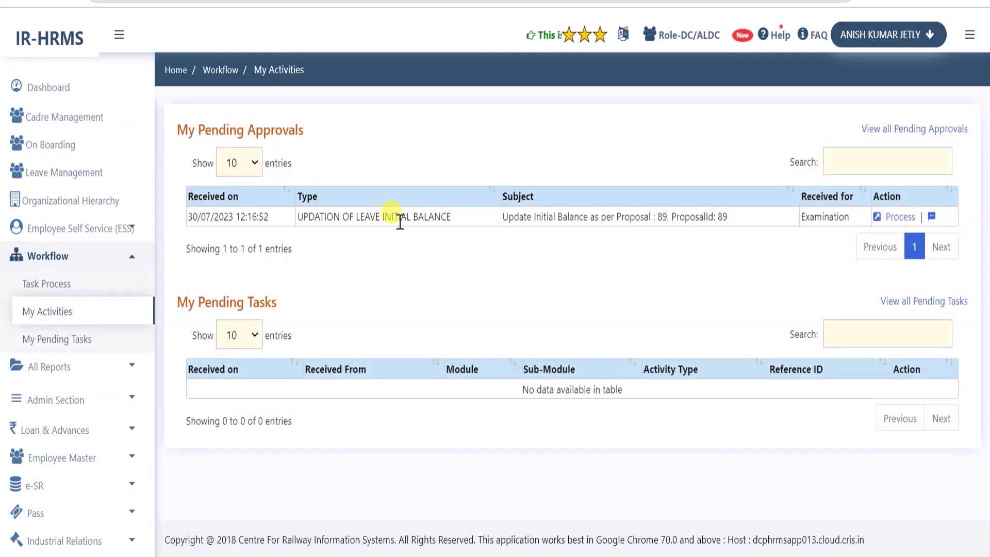
left_click(898, 217)
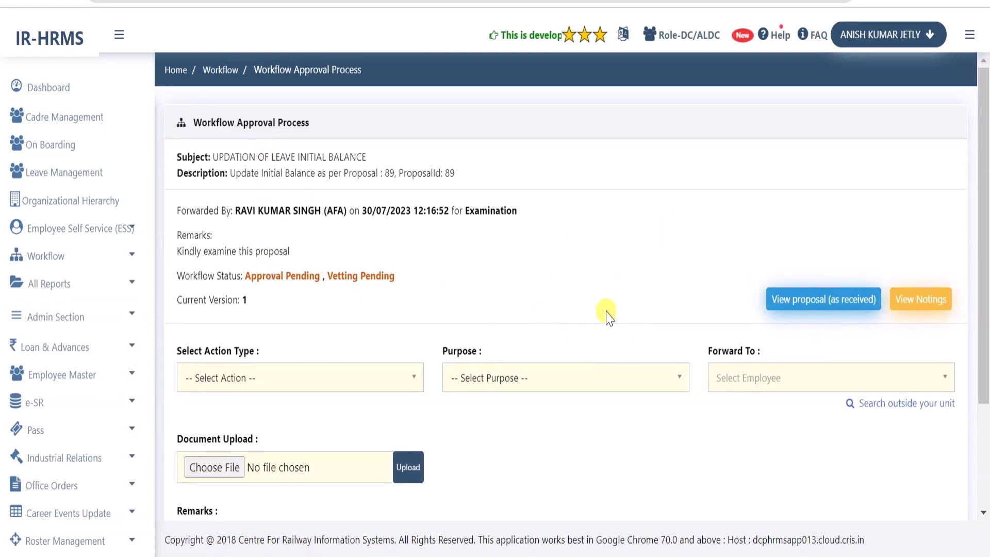
Review the proposal's notings history and the proposal as received, then scroll to the action fields
left_click(923, 300)
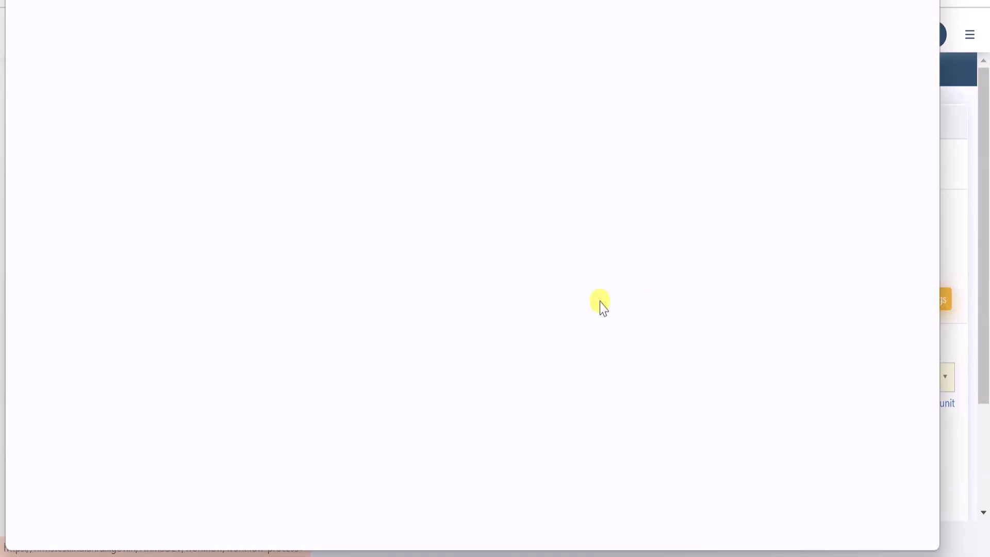
scroll(742, 309, "down", 8)
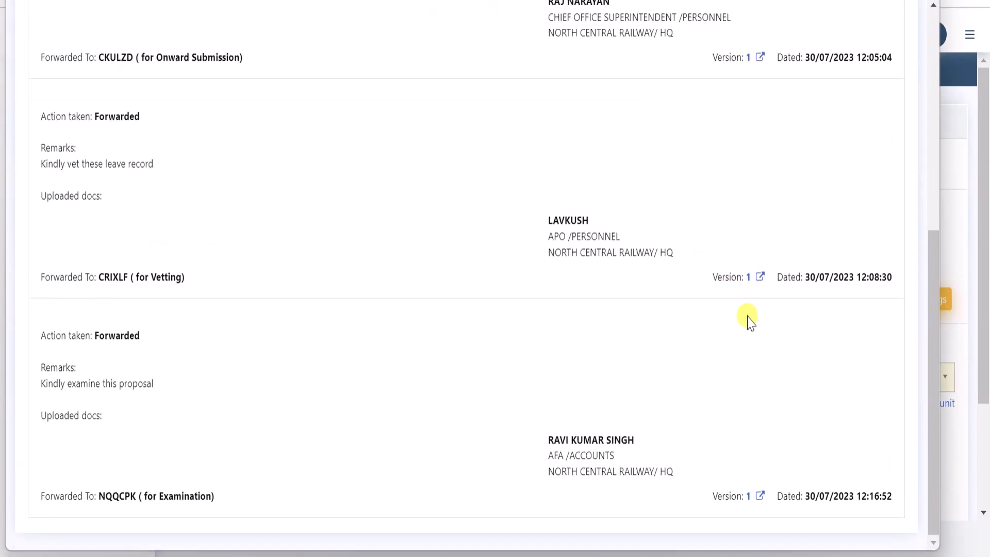
key("ctrl+w")
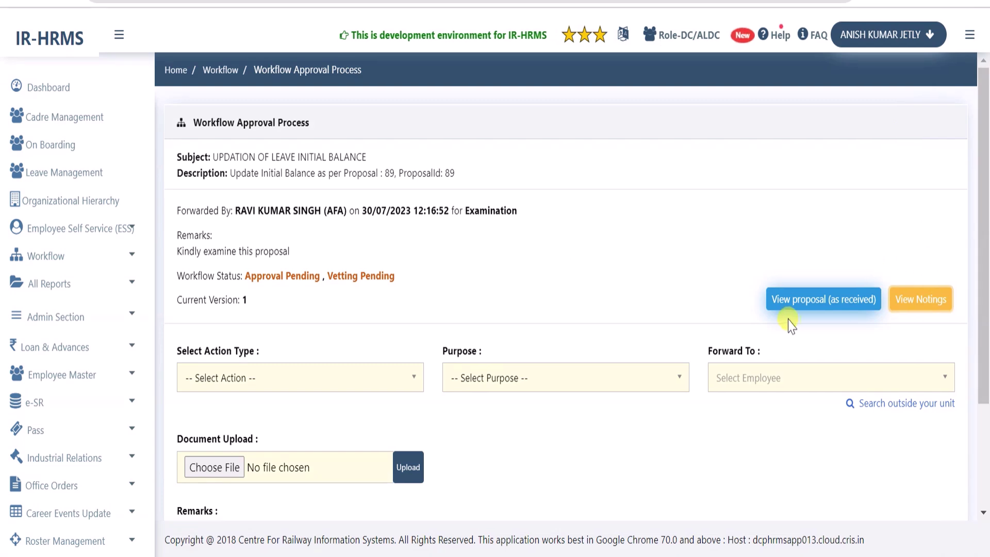
left_click(804, 304)
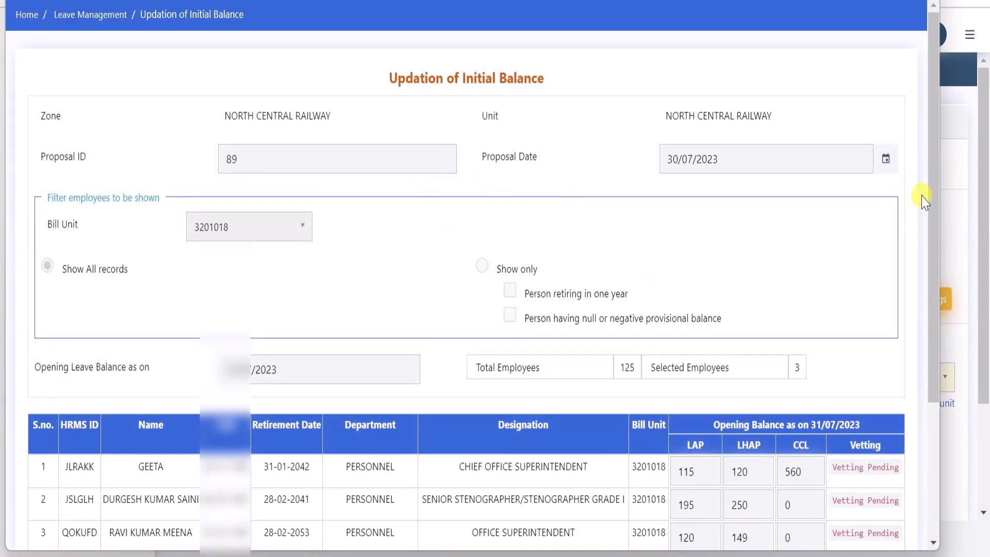
scroll(932, 189, "down", 3)
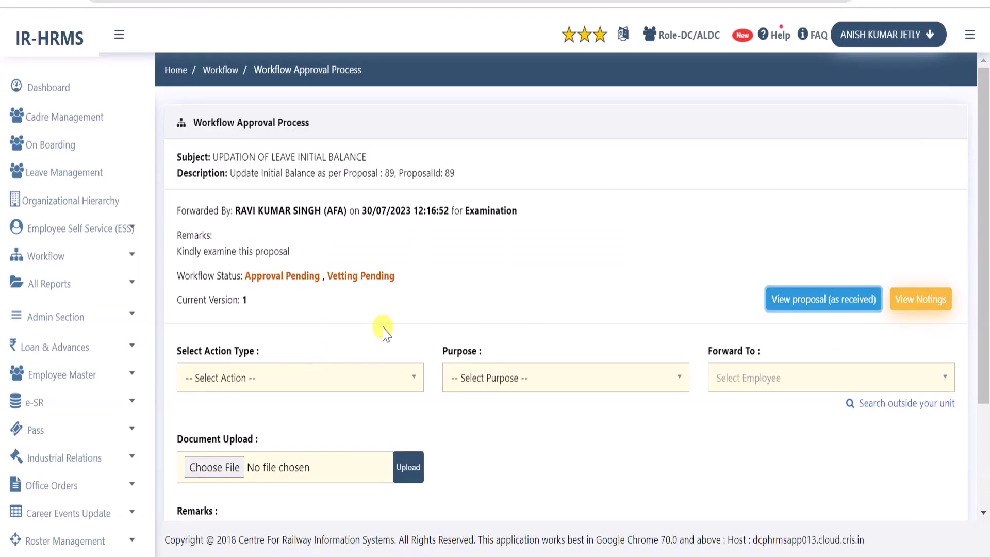
scroll(380, 325, "down", 3)
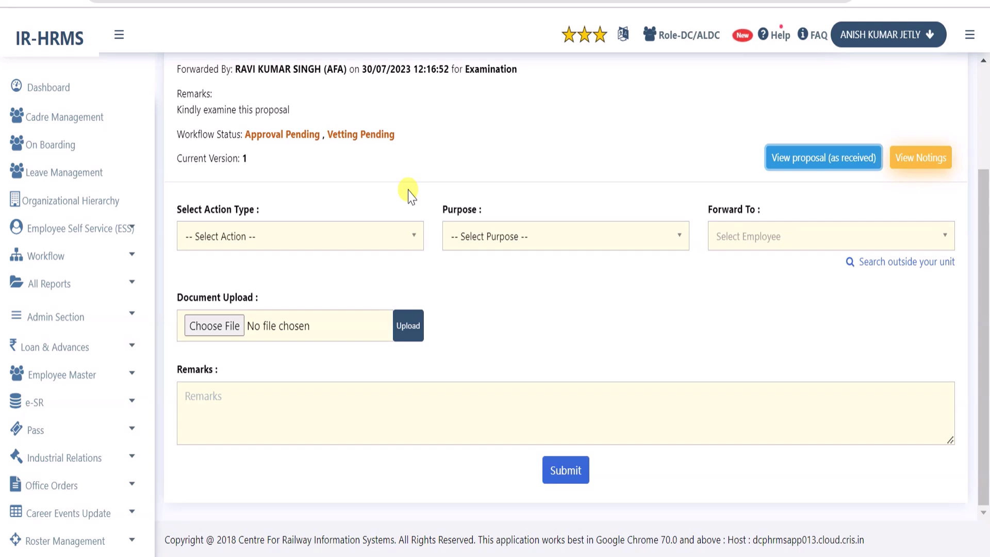
Set the action to Forwarded with purpose Onward Submission
left_click(377, 235)
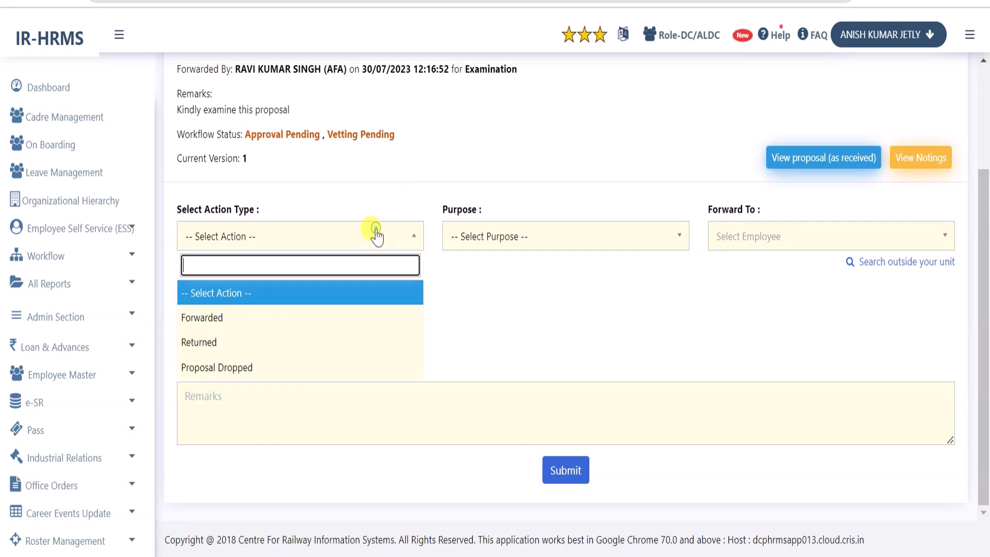
left_click(272, 319)
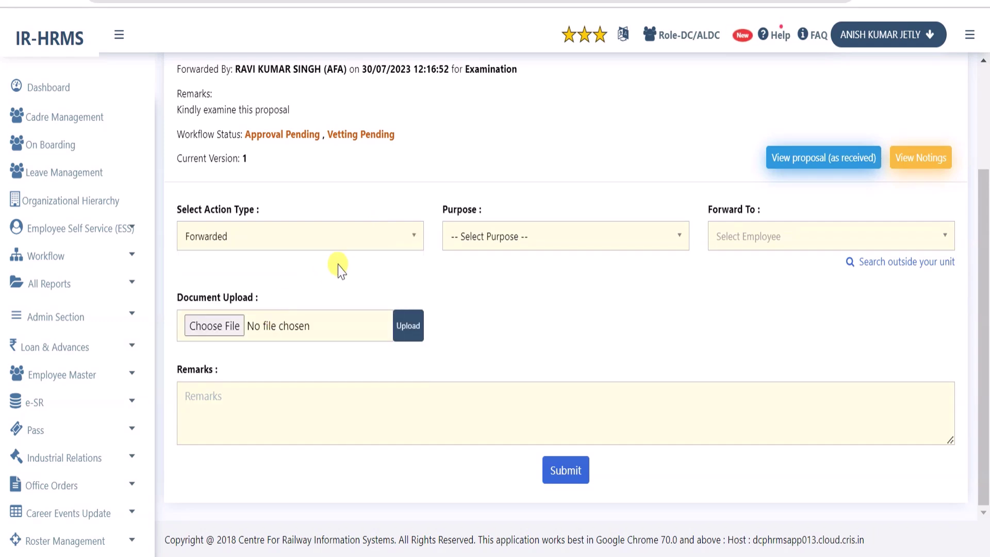
double_click(459, 212)
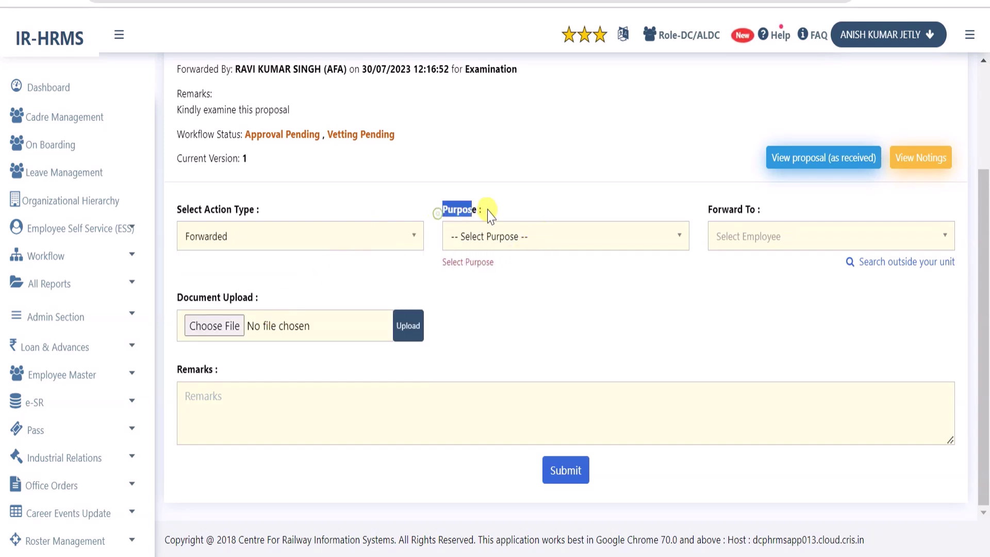
left_click(538, 205)
left_click(520, 241)
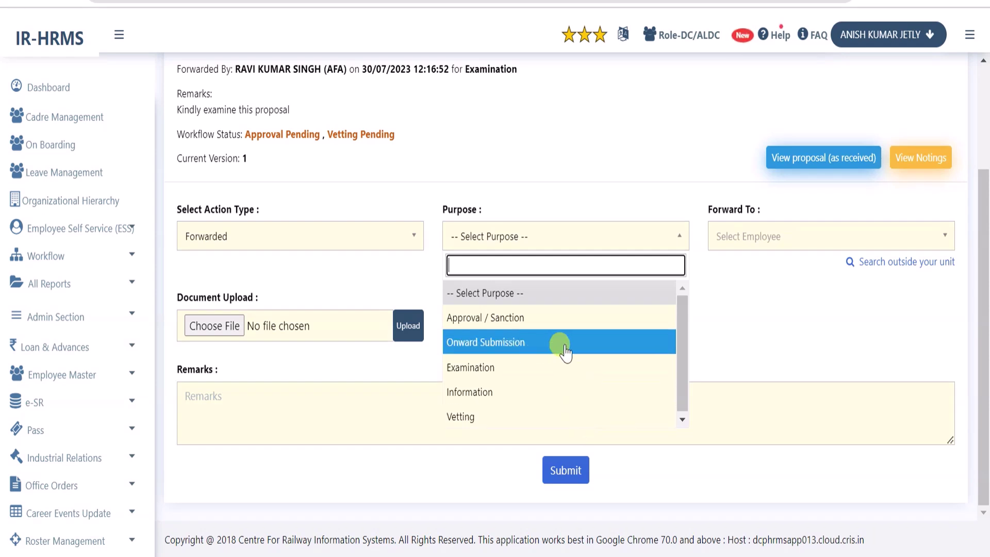
left_click(537, 343)
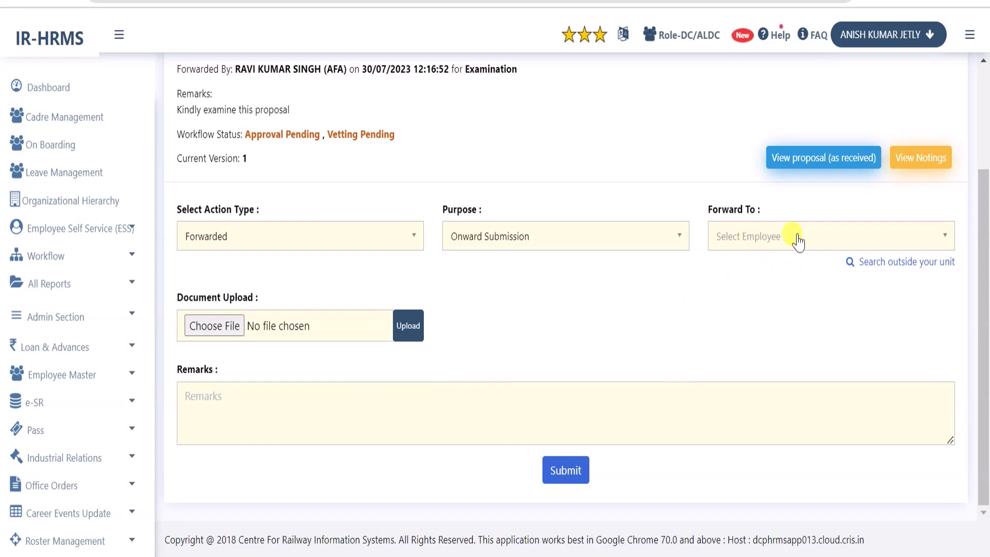
left_click(815, 239)
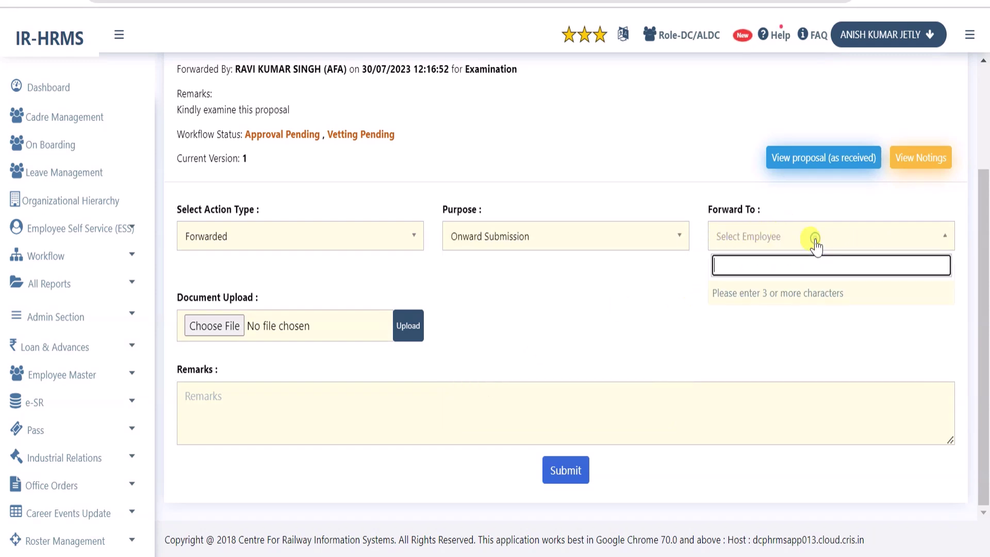
left_click(670, 289)
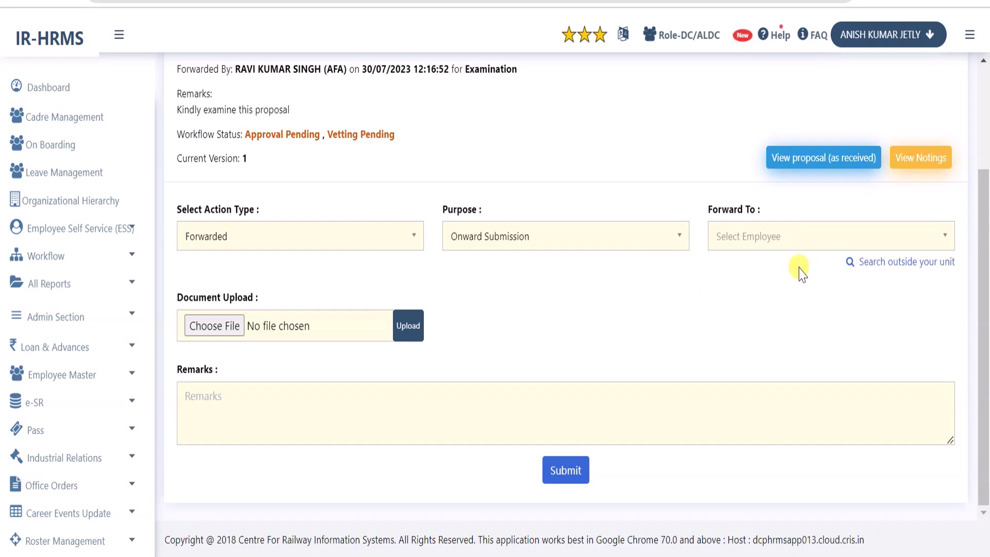
Pick an ACCOUNTS employee of North Central Railway as the recipient via the outside-unit search
left_click(905, 263)
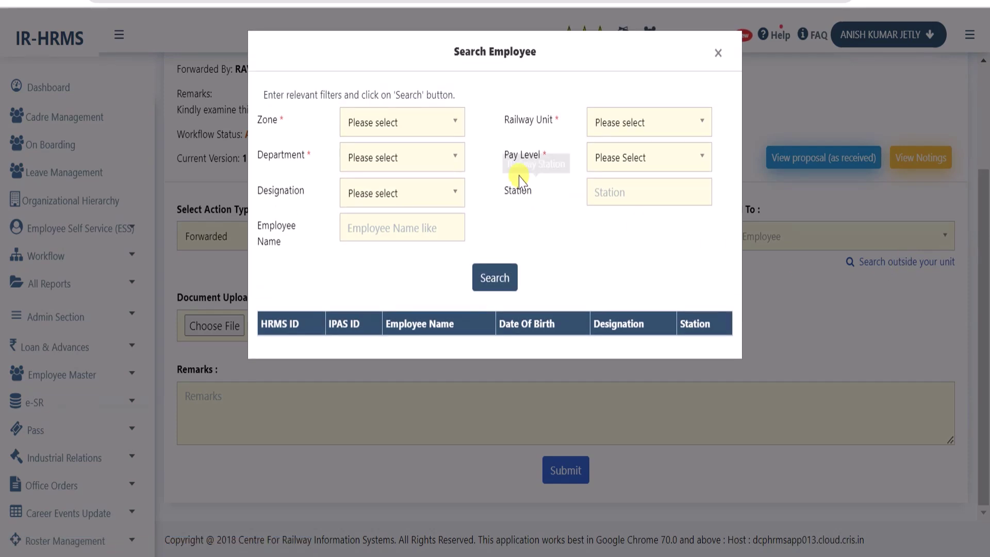
left_click(418, 130)
left_click(427, 150)
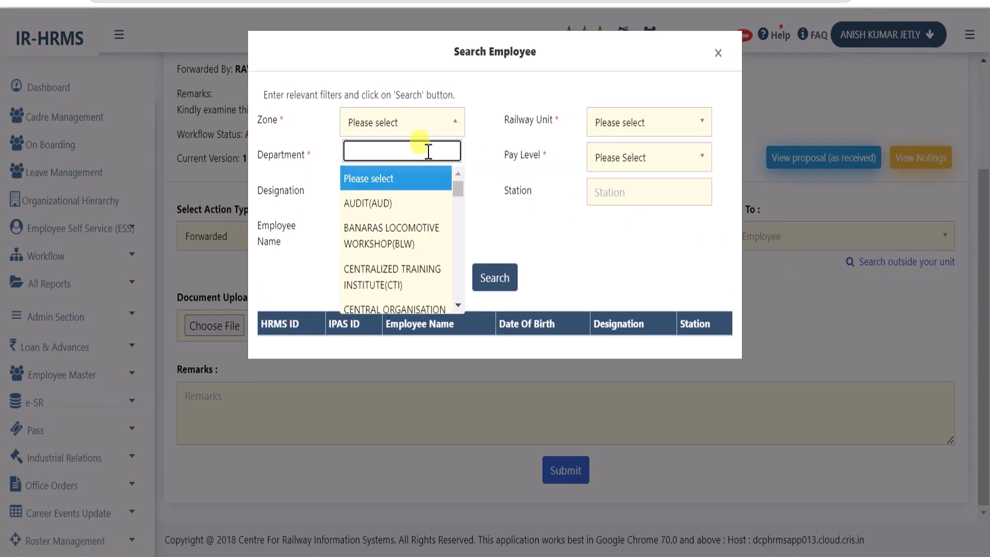
type("ncr")
left_click(420, 183)
left_click(623, 129)
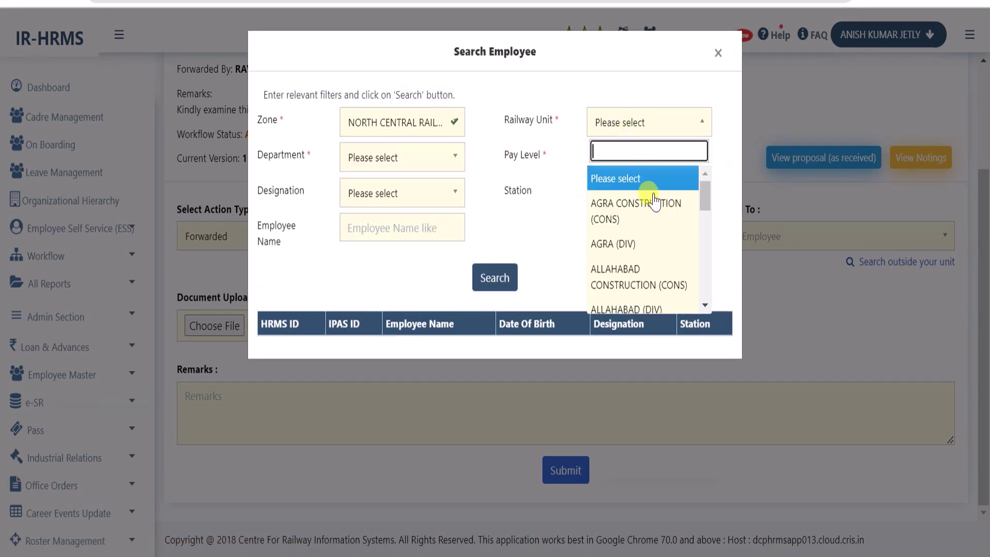
left_click(686, 247)
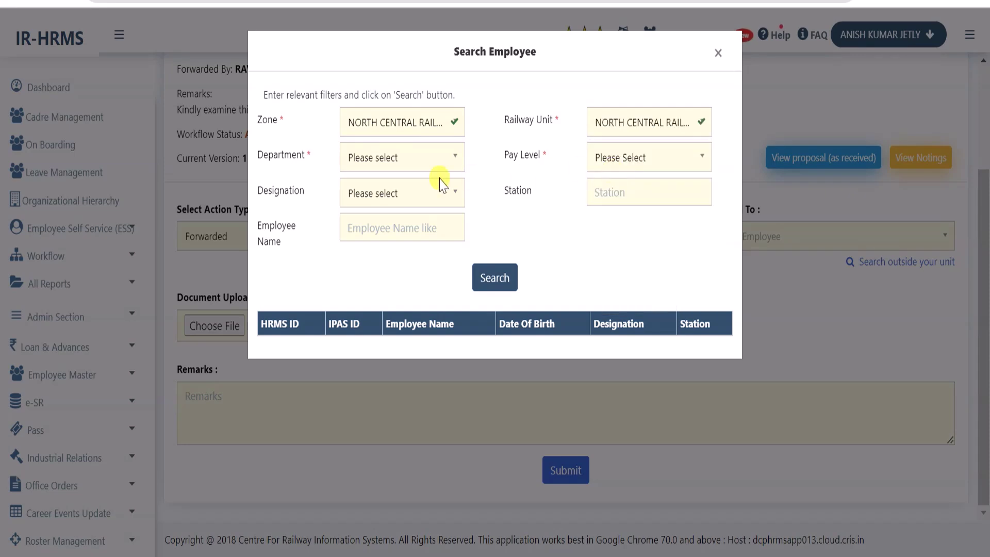
left_click(391, 164)
left_click(409, 242)
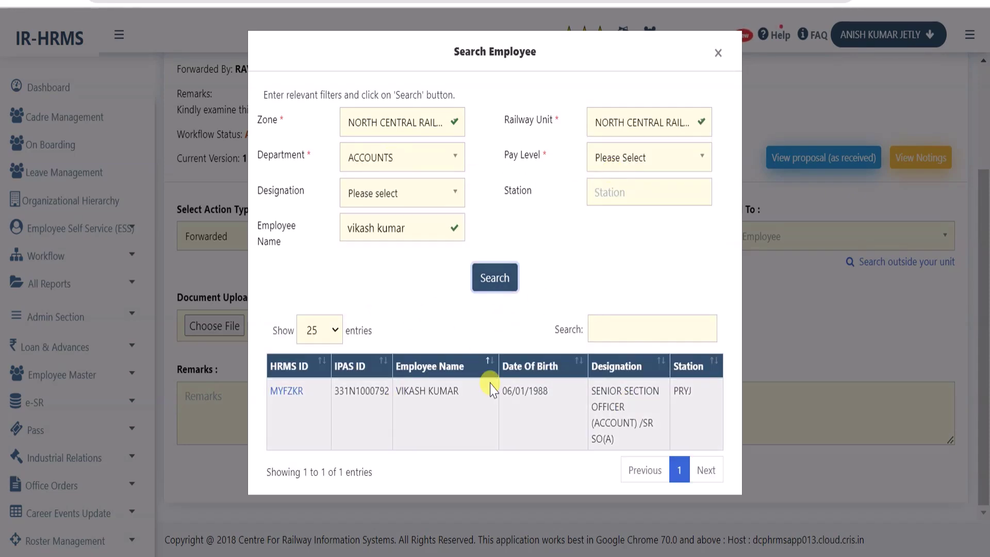
left_click(286, 393)
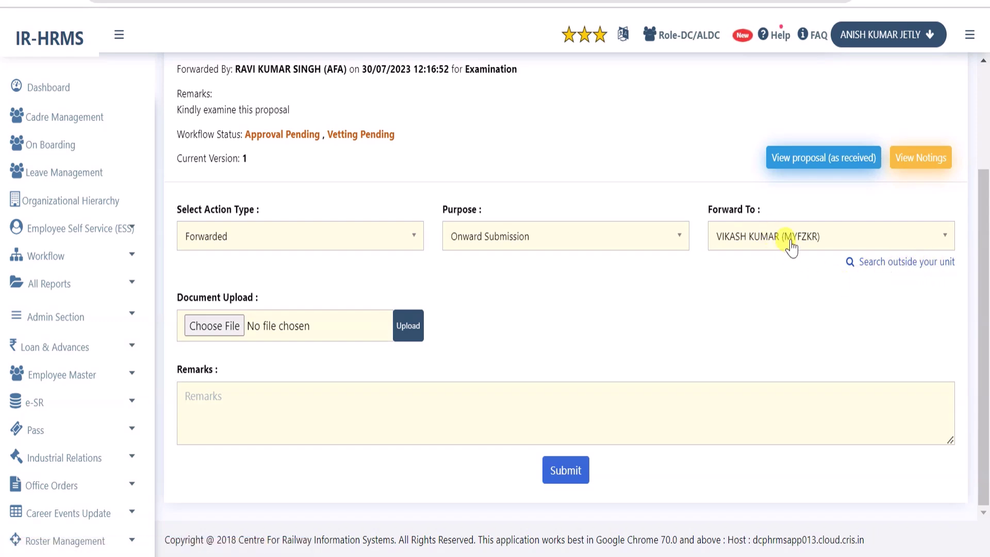
Submit the forward with the remark '02 employees record is OK and 01 employee record is wrong'
left_click(355, 414)
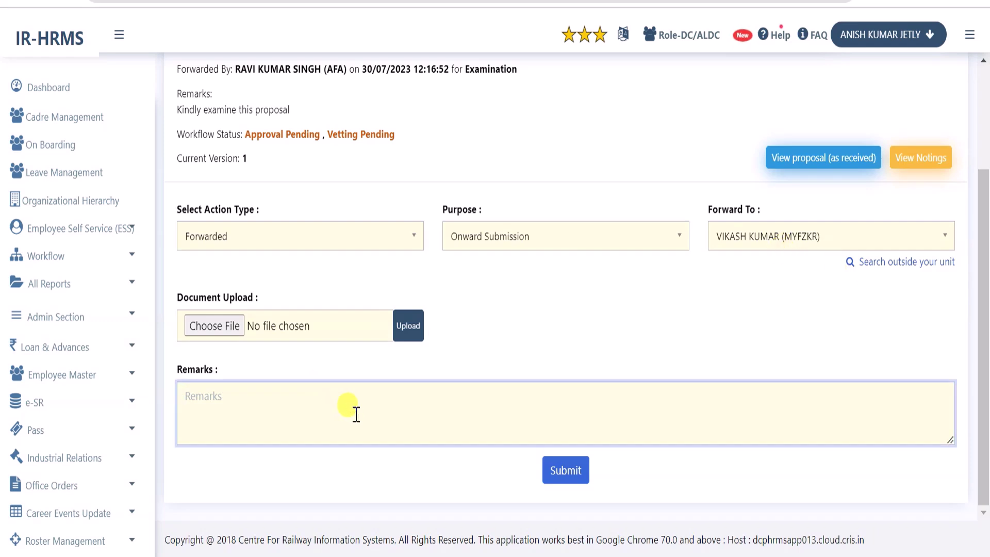
type("02 employees record is OK and 01 employee record is wrong")
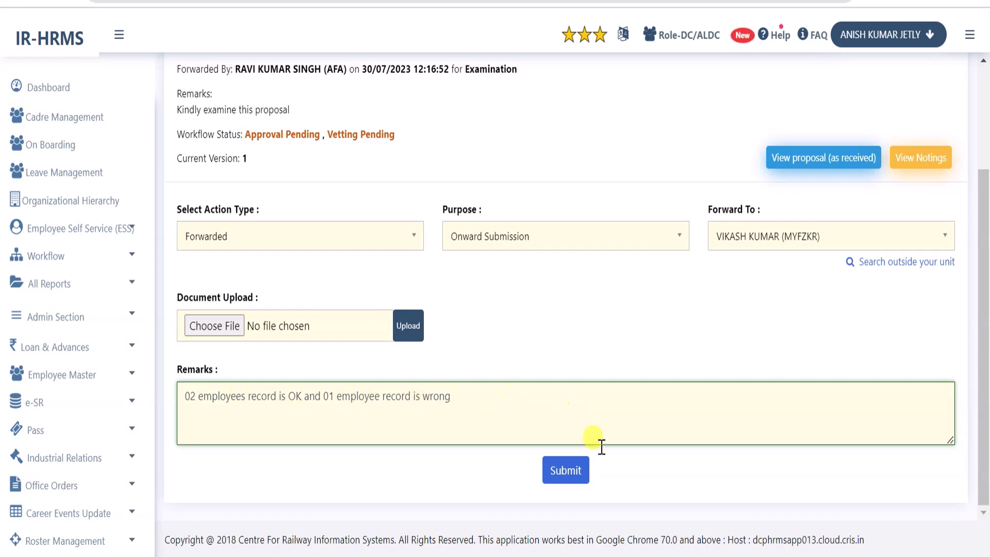
left_click(571, 473)
left_click(610, 117)
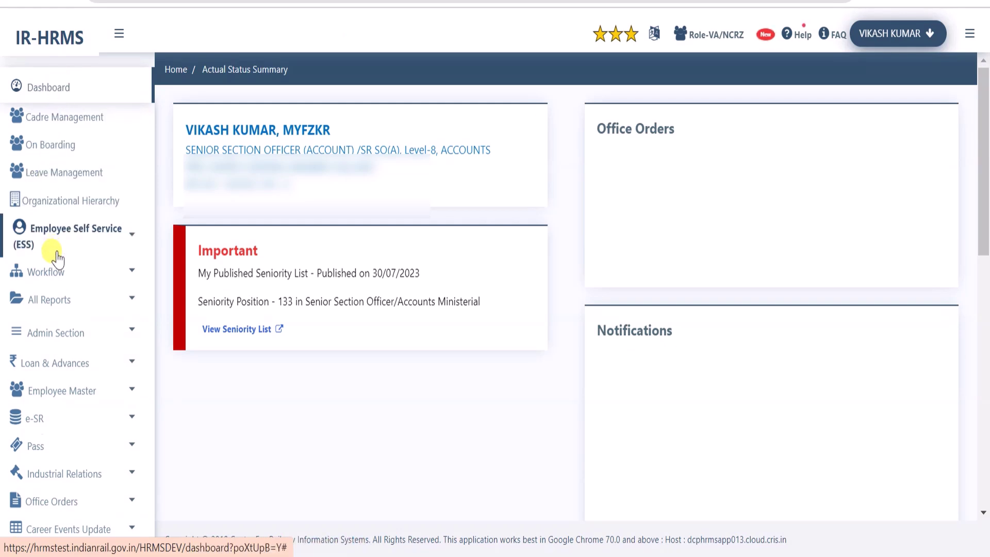
As the VA/NCRZ user, open pending proposal 89 from Workflow My Activities
left_click(56, 257)
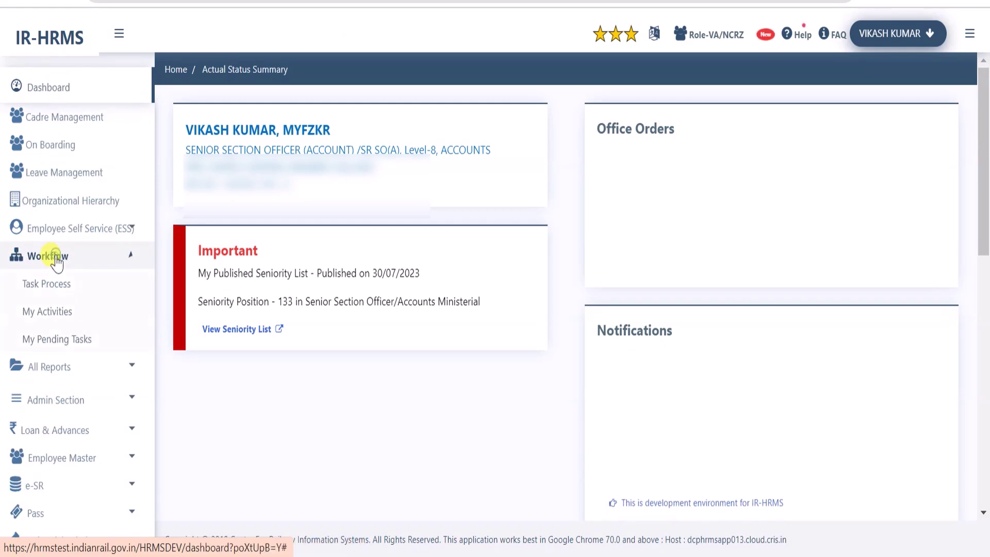
left_click(51, 312)
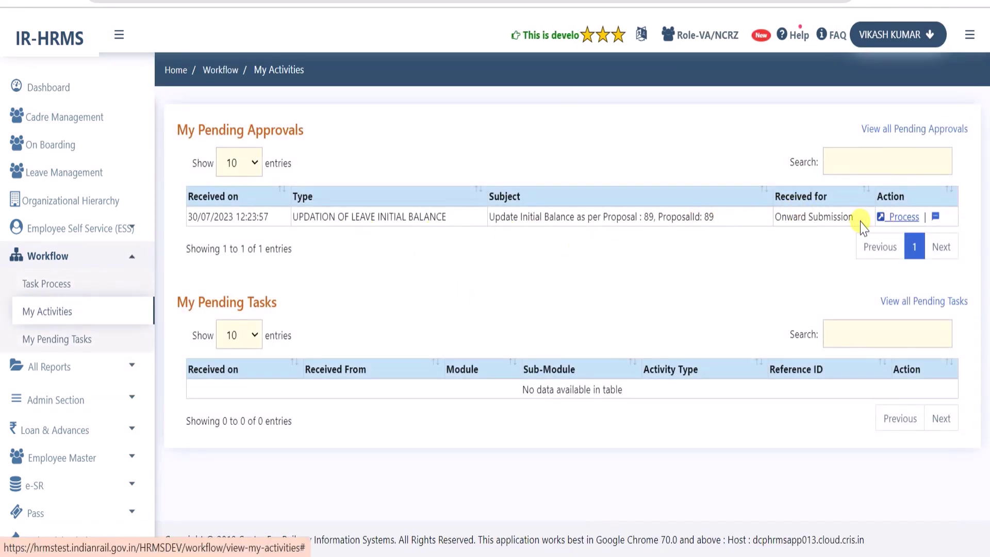
left_click(902, 218)
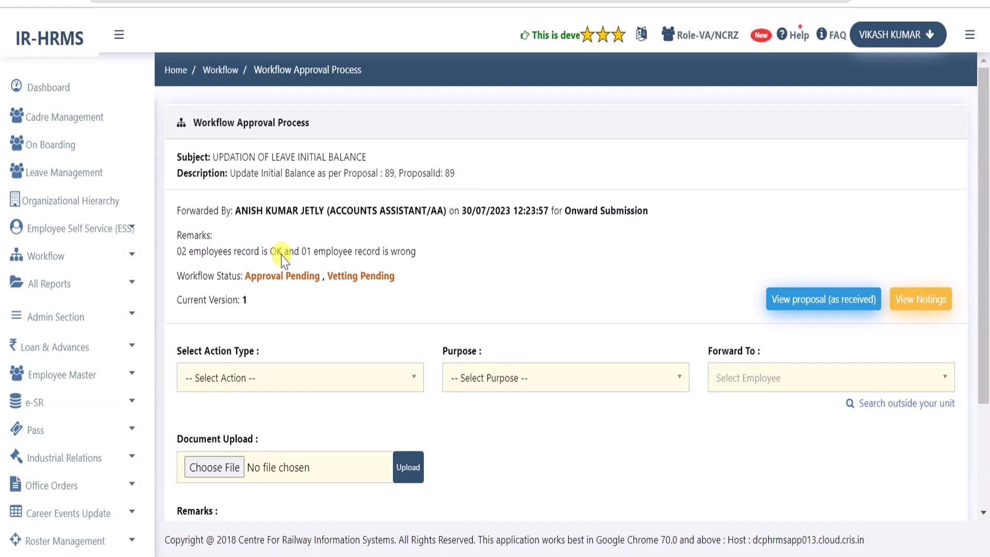
Review the received remark and the proposal as received, then close the proposal view
left_click_drag(175, 252, 437, 258)
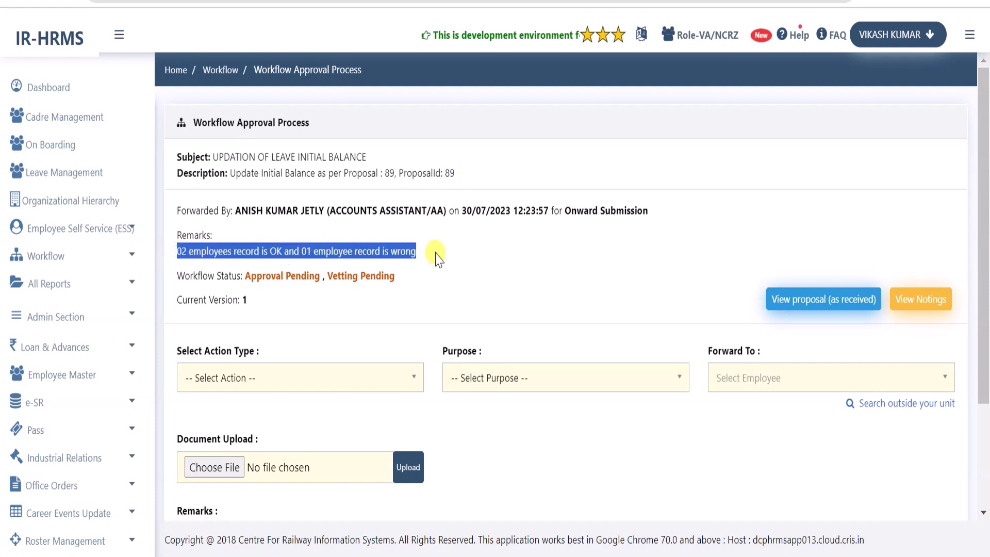
left_click(824, 300)
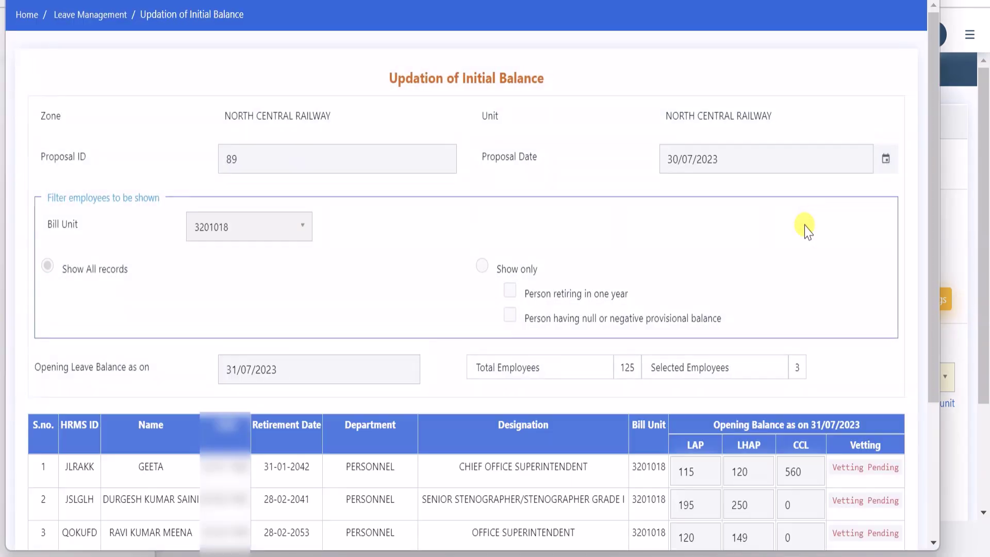
left_click(942, 226)
scroll(354, 335, "down", 1)
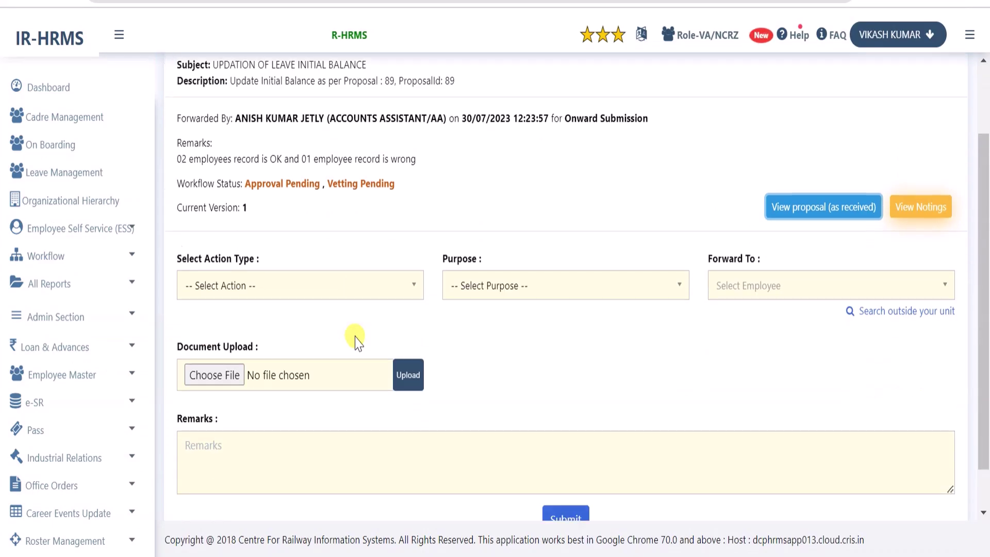
scroll(354, 335, "up", 1)
scroll(346, 330, "down", 3)
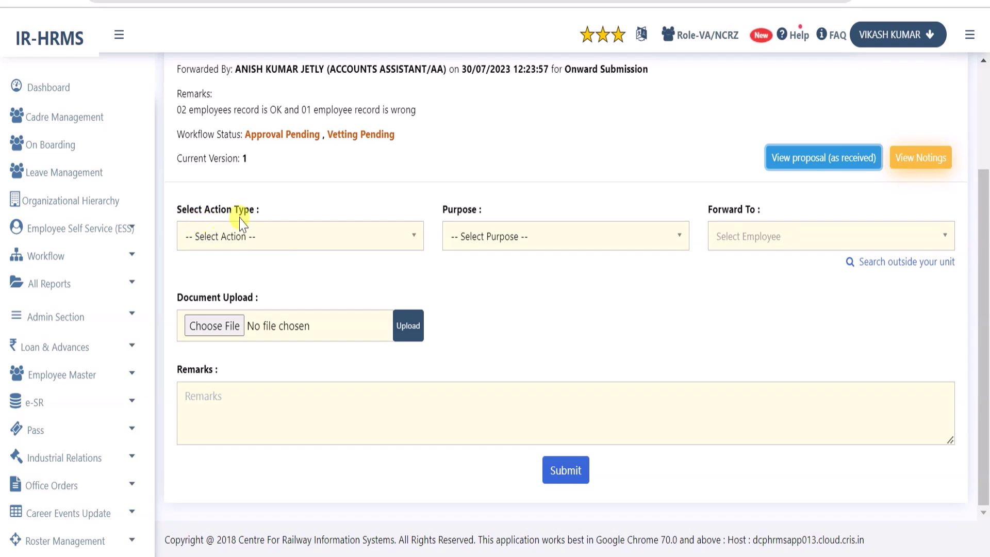
Forward proposal 89 for Vetting to the accounts AFA, remarking 02 employees fine and one employee's leave wrong
left_click(302, 239)
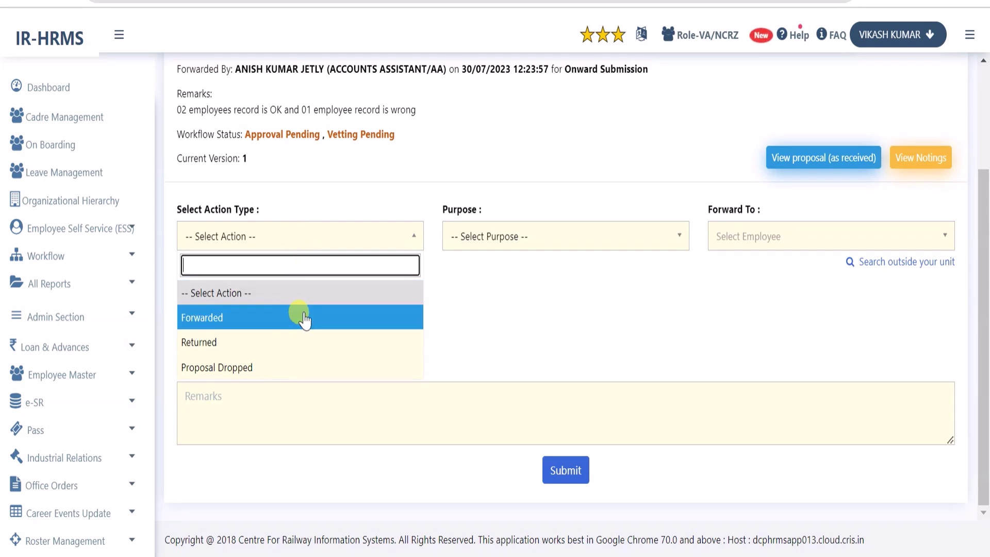
left_click(304, 317)
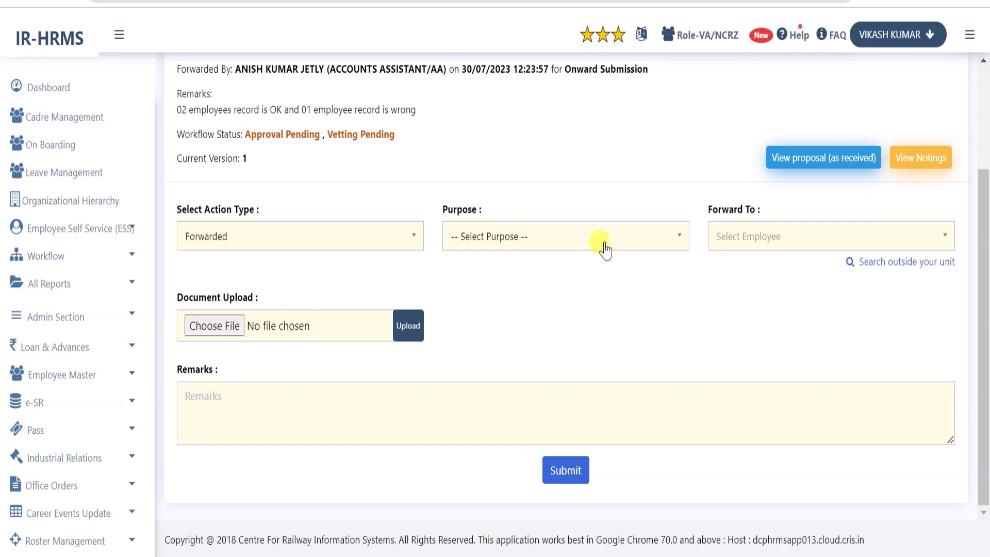
left_click(580, 237)
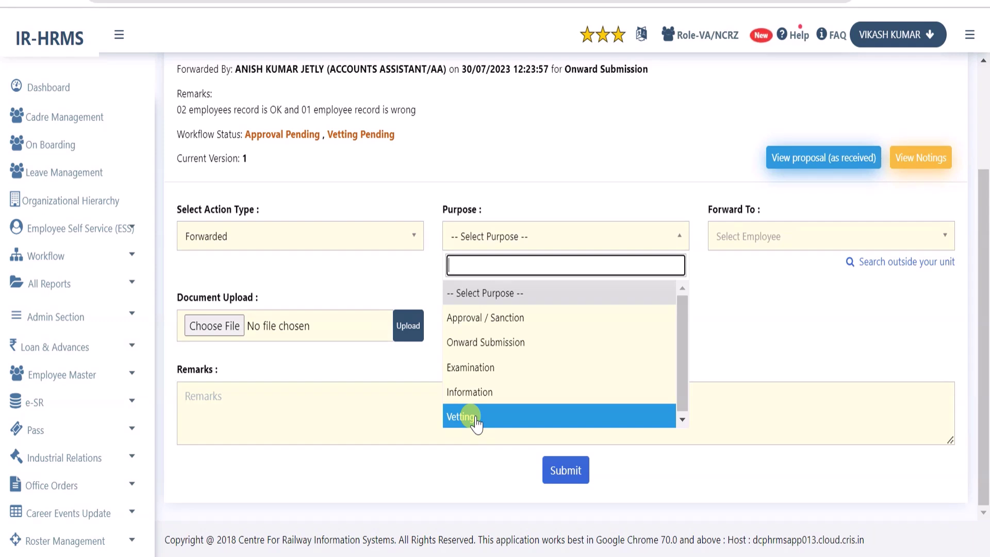
left_click(476, 418)
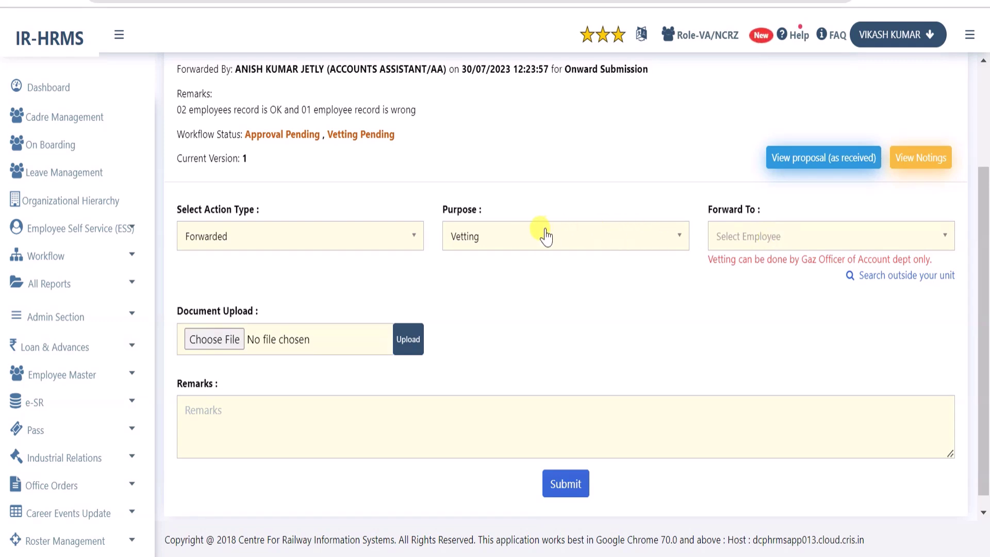
left_click(781, 238)
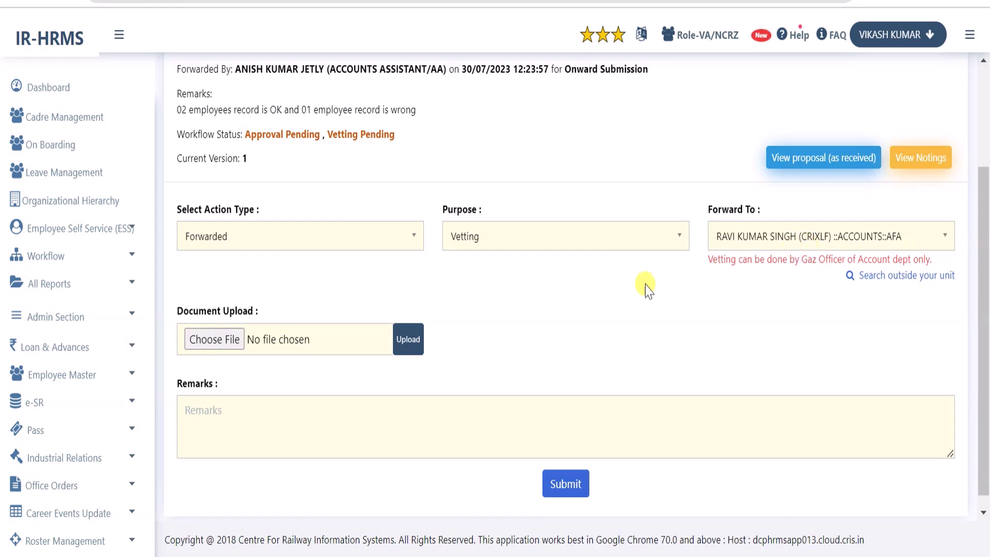
left_click(274, 423)
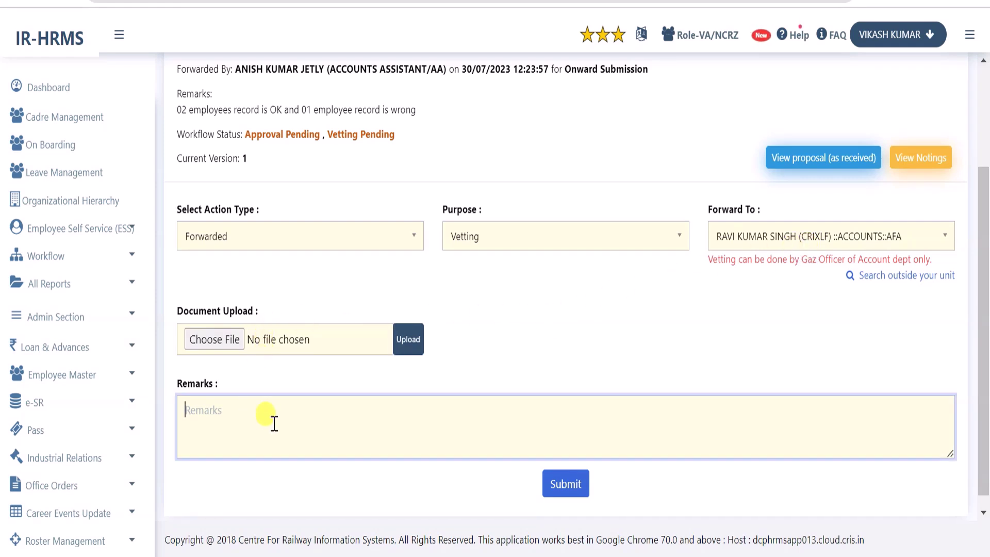
type("Submitted for vetting of 02 employees and 01 employee Shri D K leave is wrong")
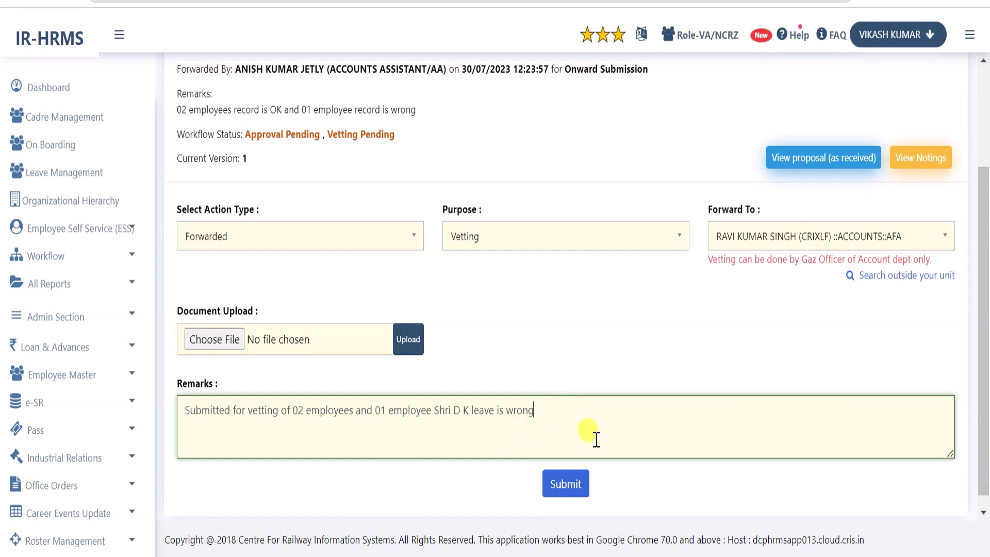
left_click(569, 488)
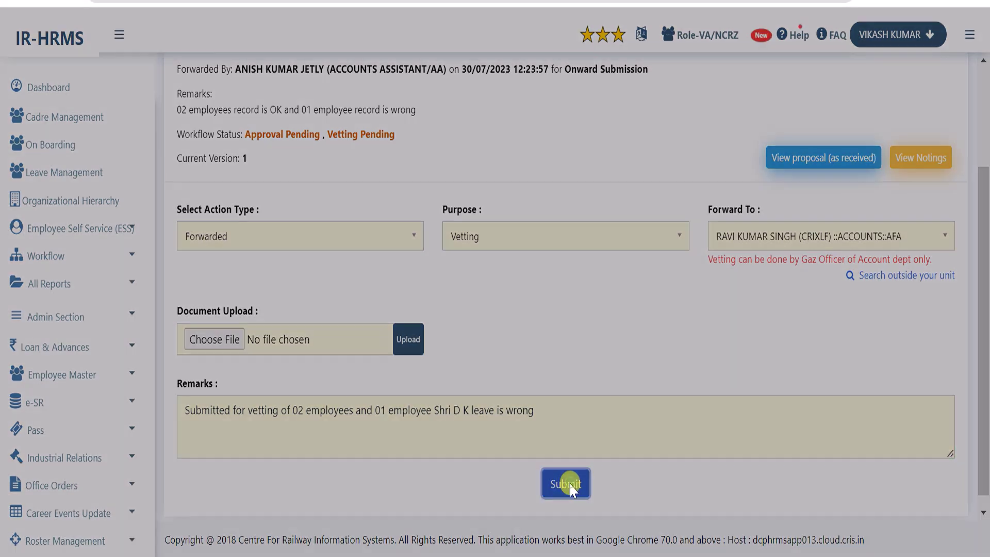
Confirm the vetting forward, then as the AFA open proposal 89 from Workflow My Activities
left_click(603, 118)
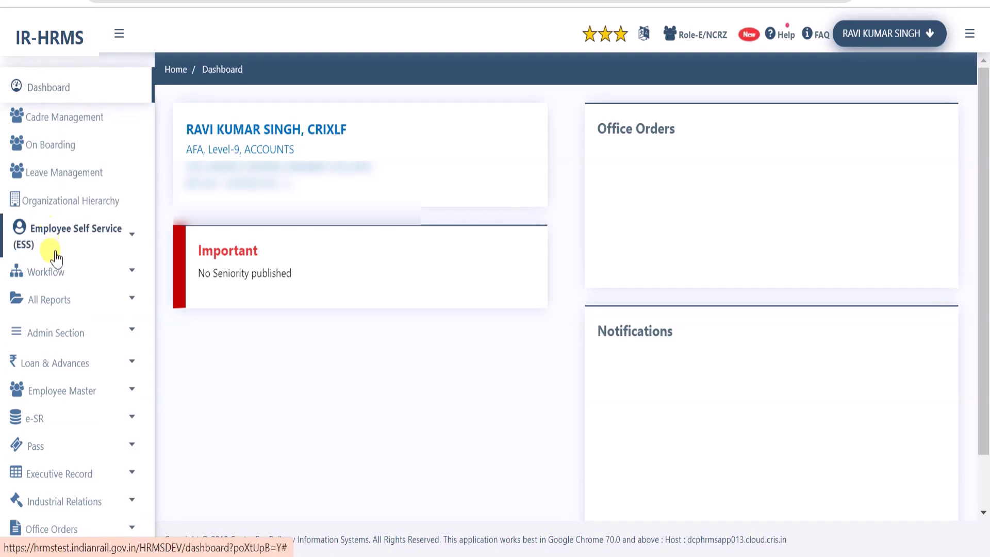
left_click(47, 265)
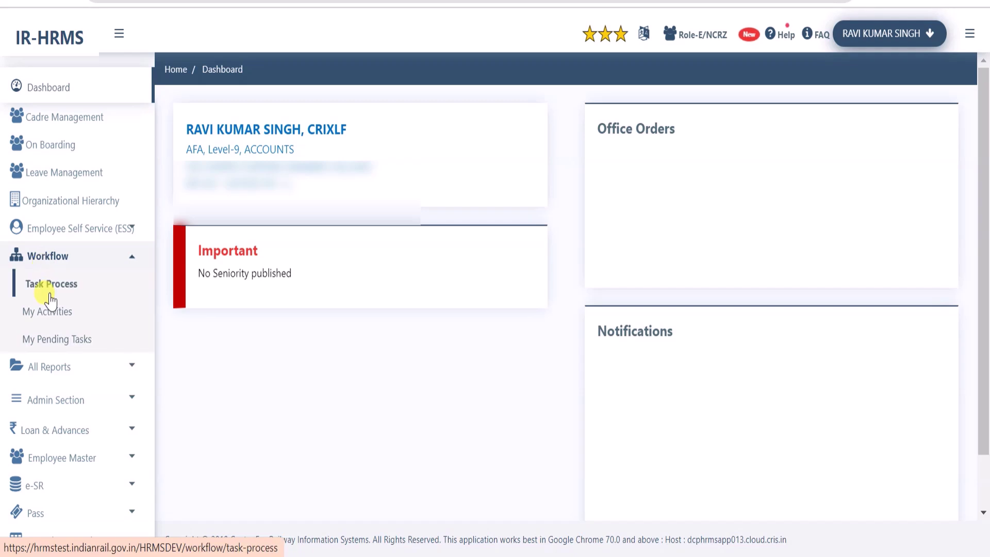
left_click(50, 292)
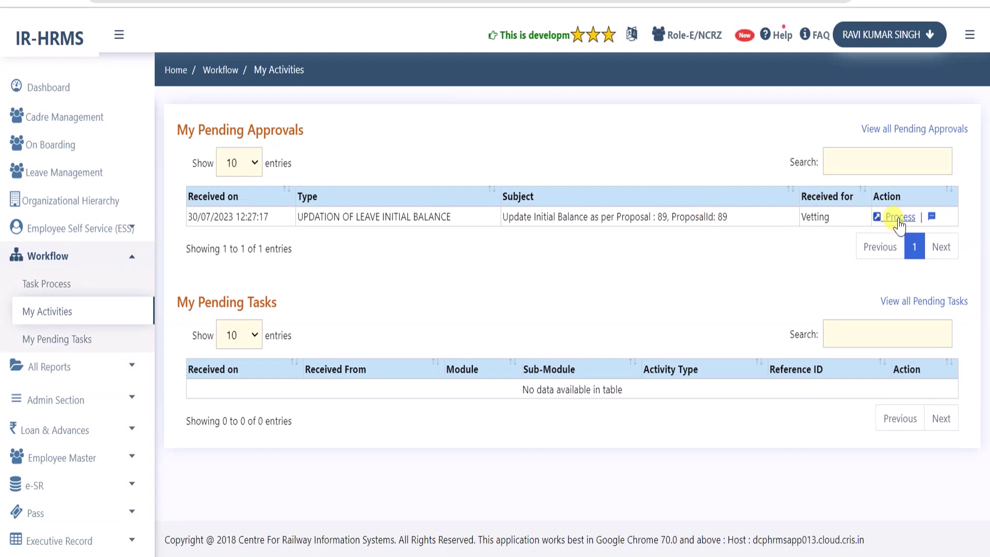
left_click(897, 219)
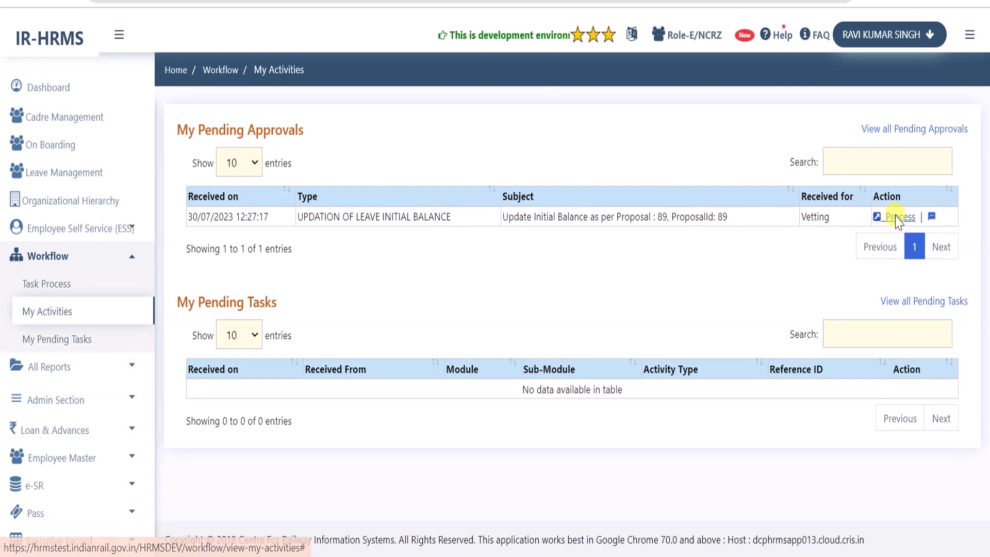
left_click_drag(181, 220, 660, 220)
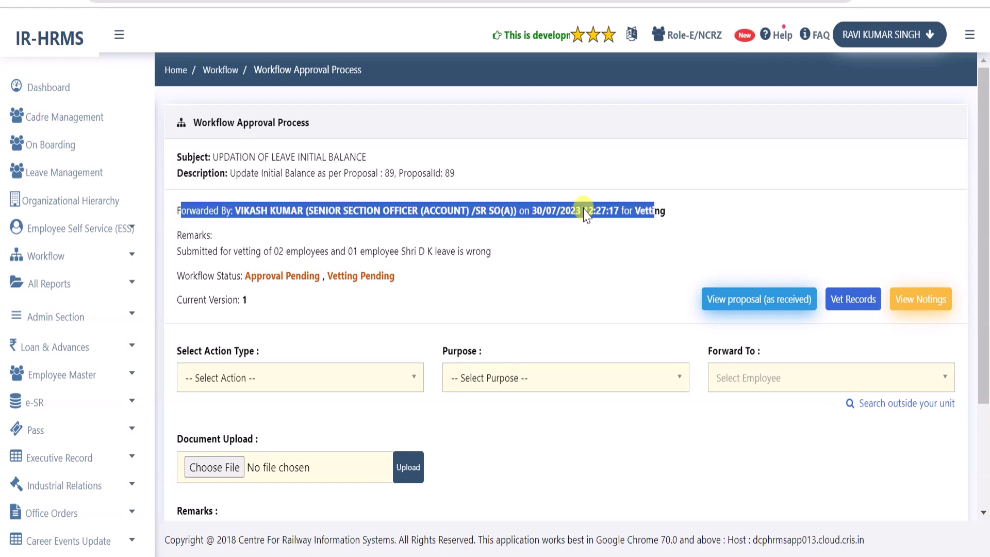
left_click(567, 213)
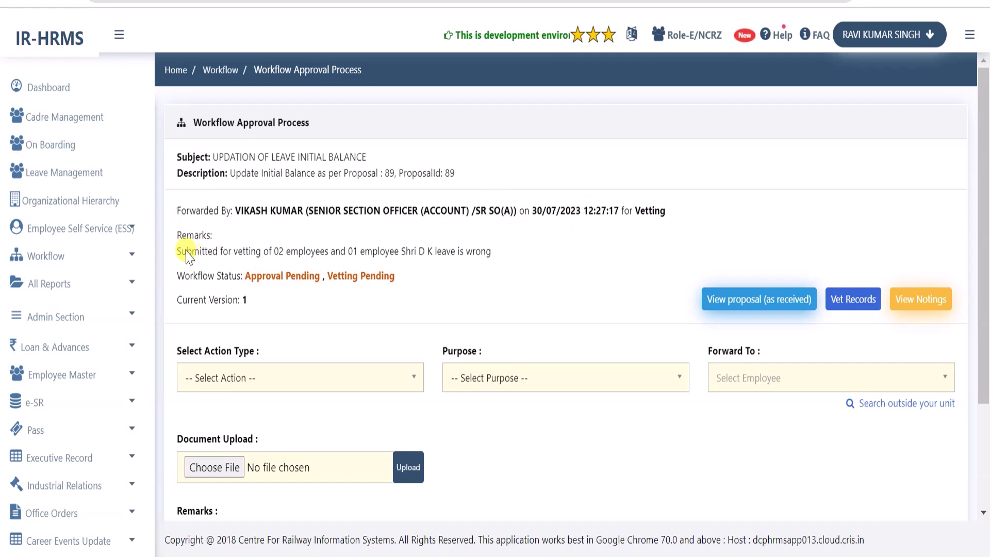
left_click_drag(176, 252, 447, 255)
left_click(448, 256)
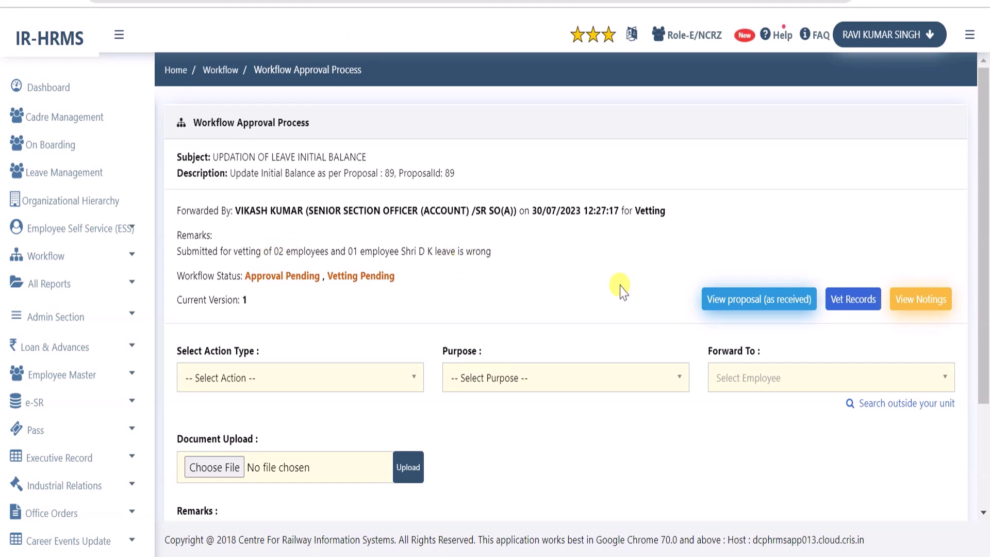
left_click(911, 304)
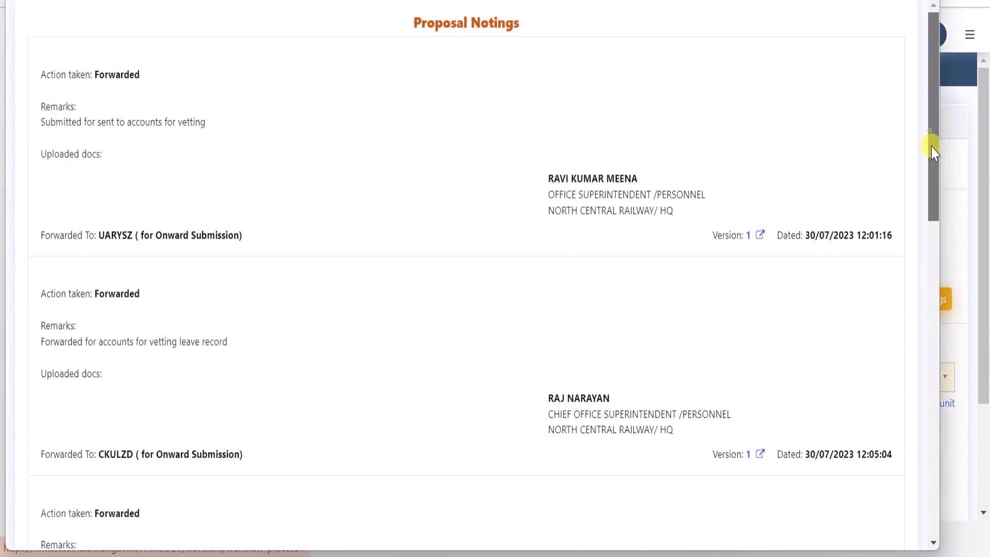
left_click_drag(931, 146, 934, 480)
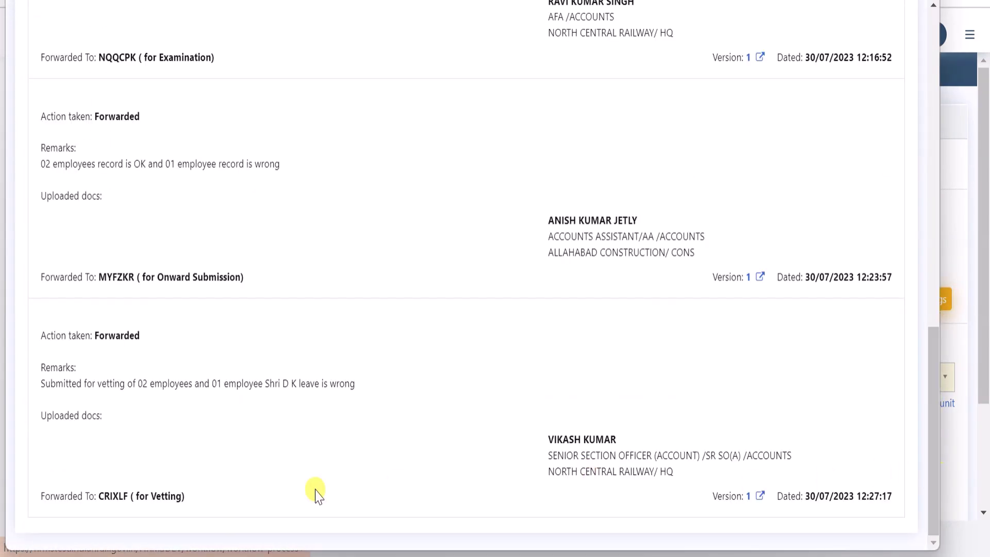
key("ctrl+w")
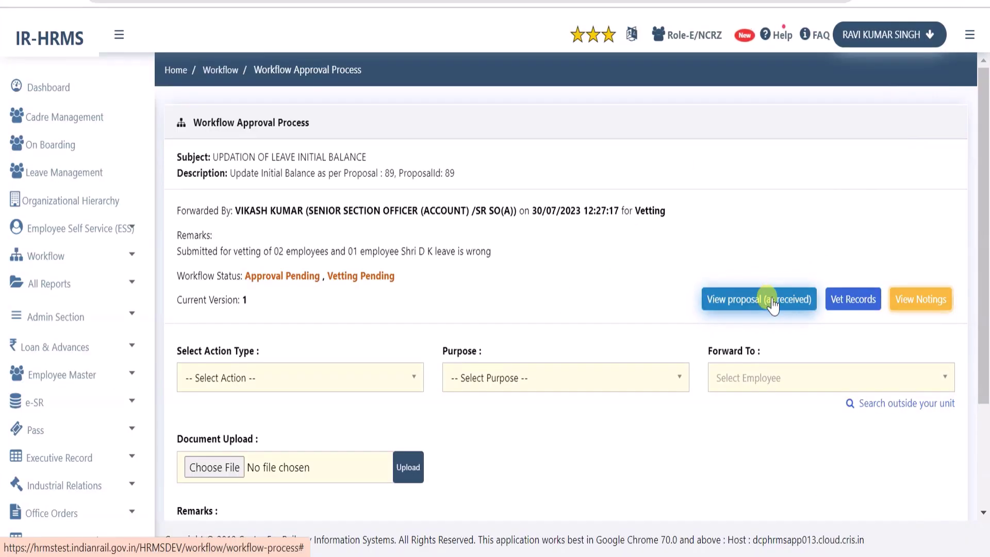
left_click(769, 304)
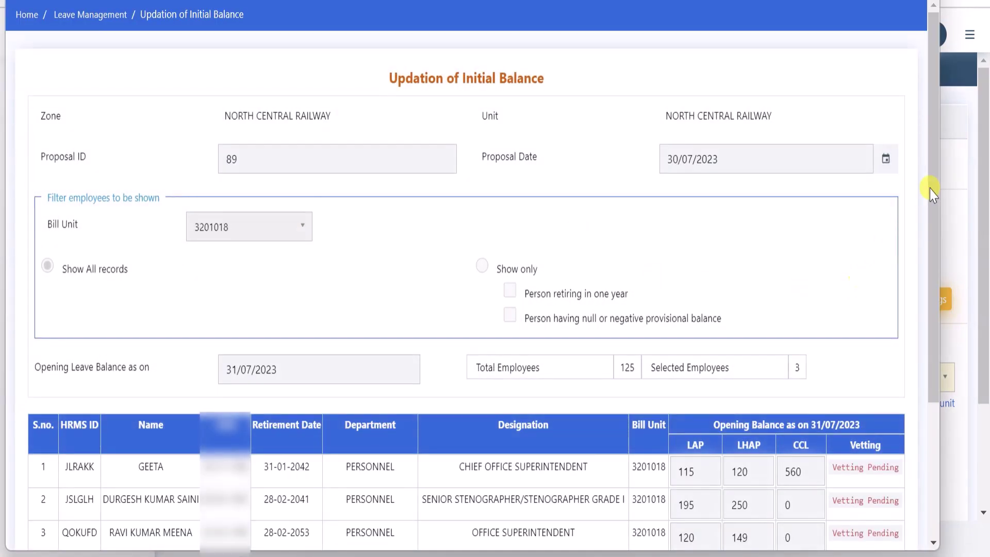
key("ctrl+w")
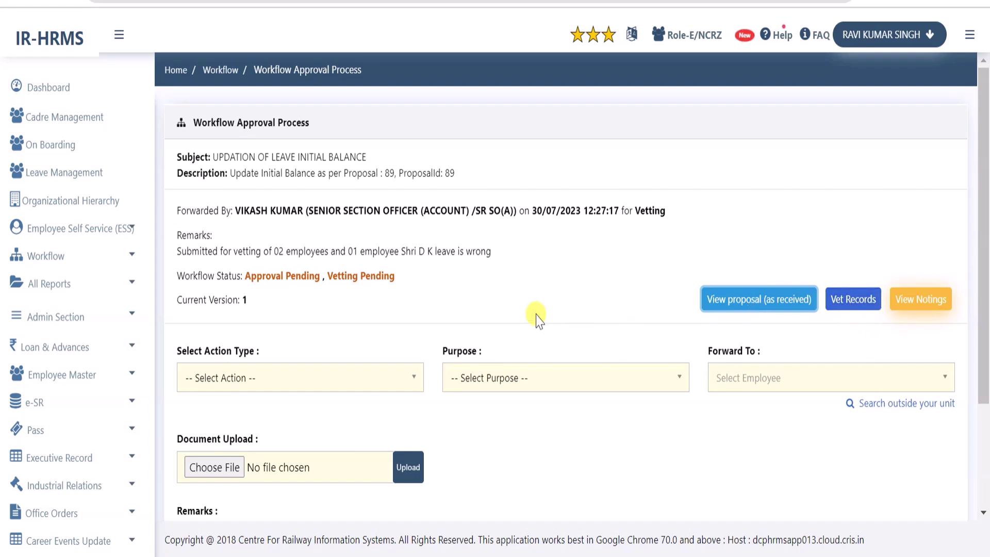
left_click(265, 379)
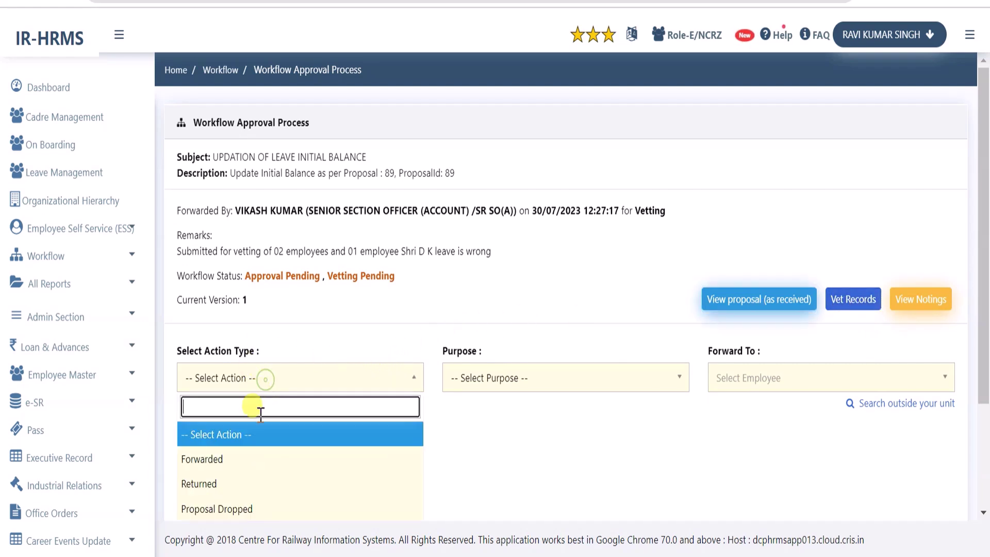
left_click(406, 310)
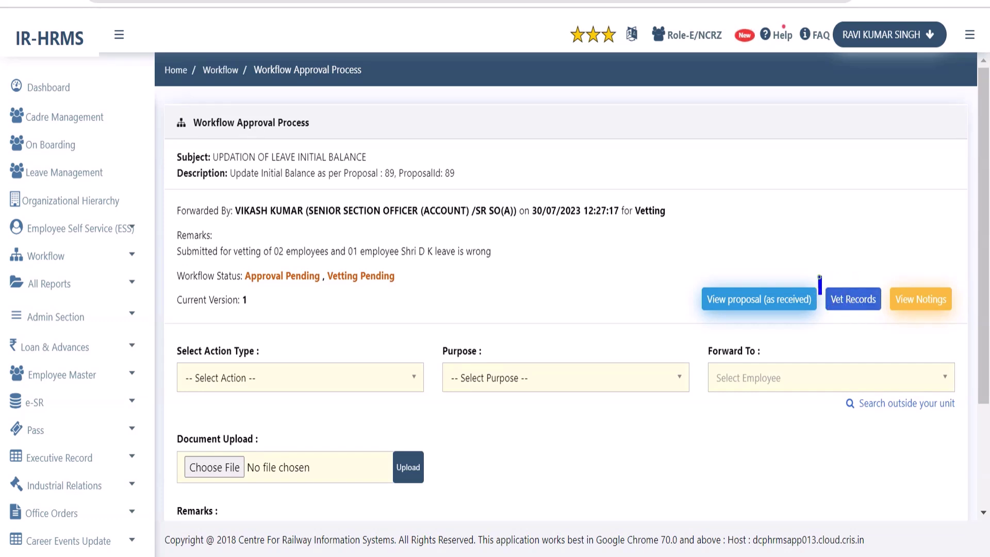
left_click_drag(819, 277, 863, 322)
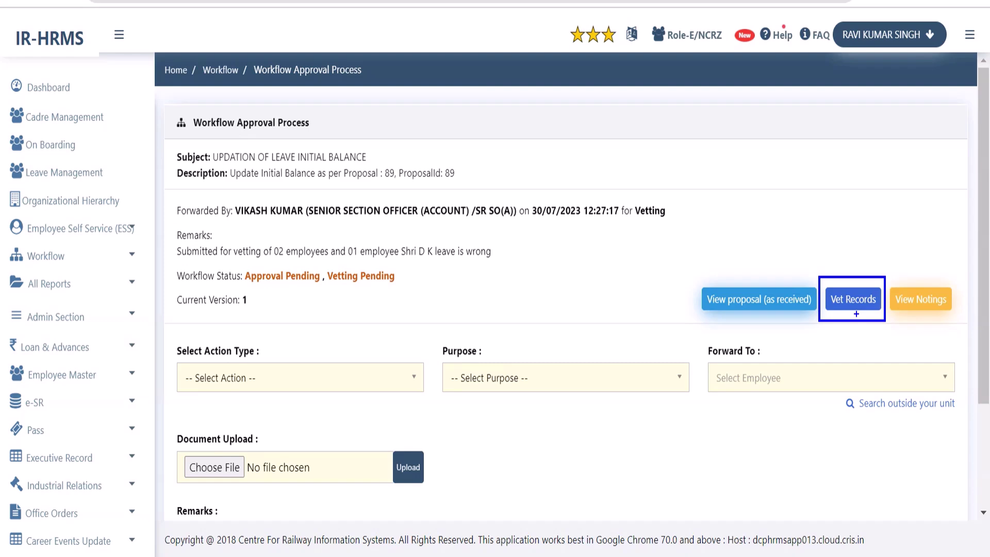
Start vetting proposal 89's records and accept creating a new proposal version
left_click(852, 302)
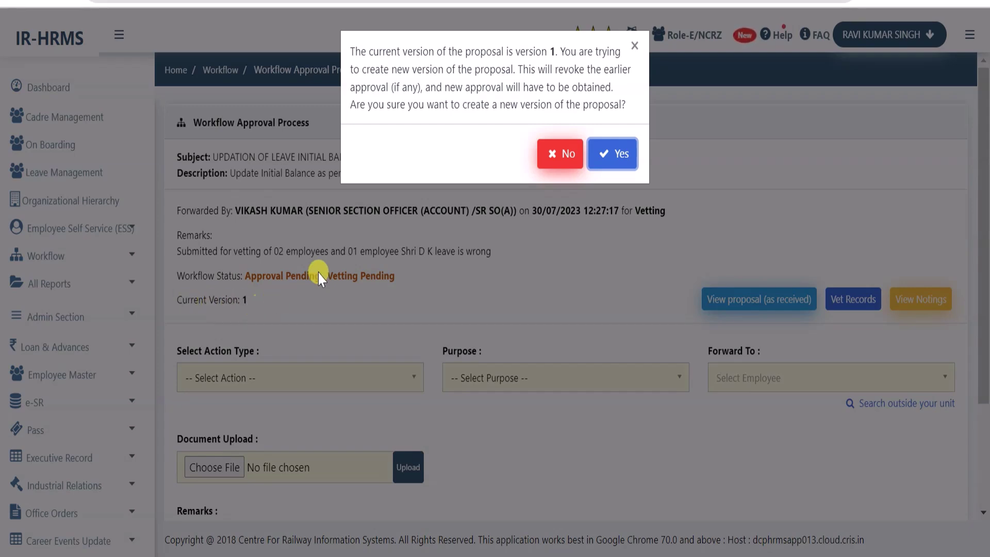
left_click(613, 163)
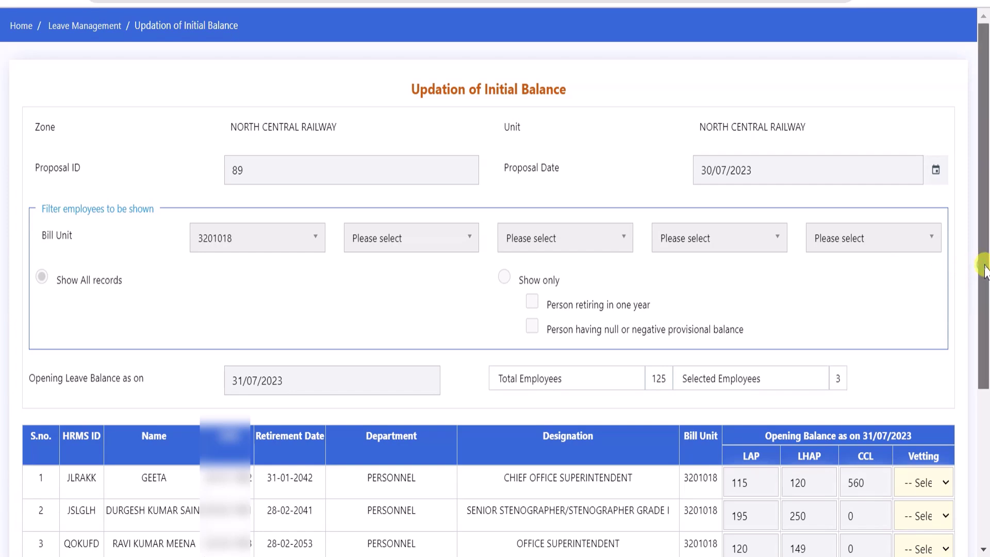
Mark the three employees' balances Vetted, Returned and Vetted in the Vetting column
scroll(984, 268, "down", 5)
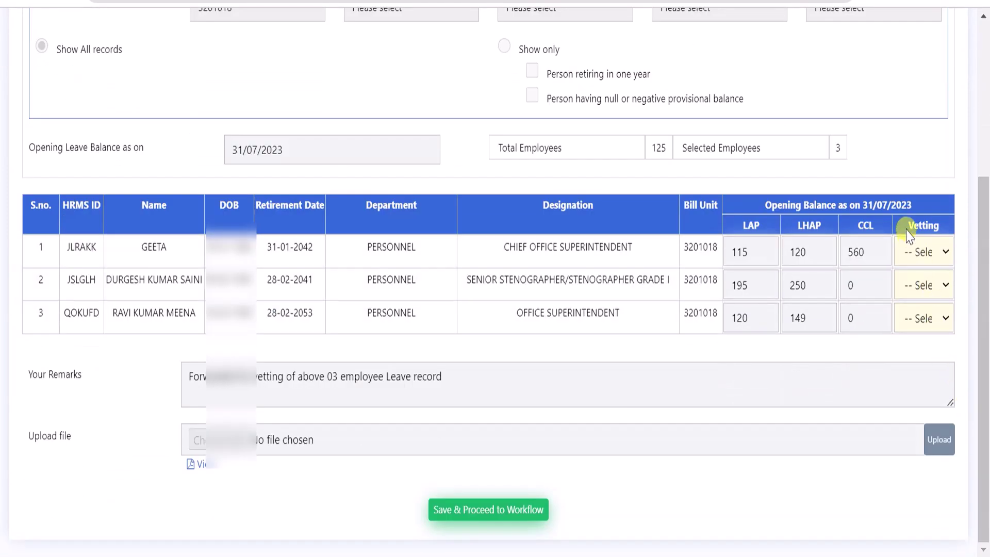
mouse_move(903, 227)
left_mouse_down()
mouse_move(941, 228)
mouse_move(908, 288)
mouse_move(957, 335)
left_mouse_up()
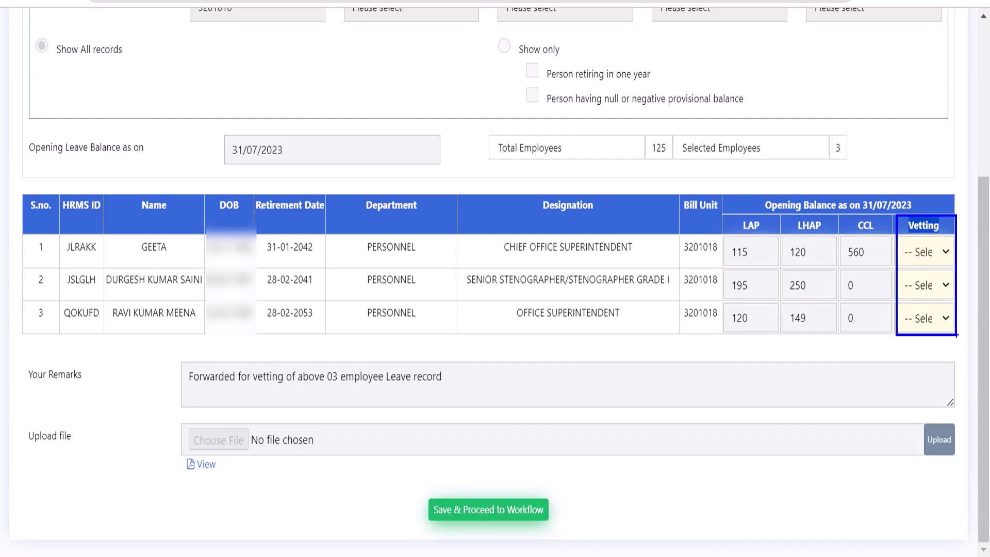
left_click(928, 253)
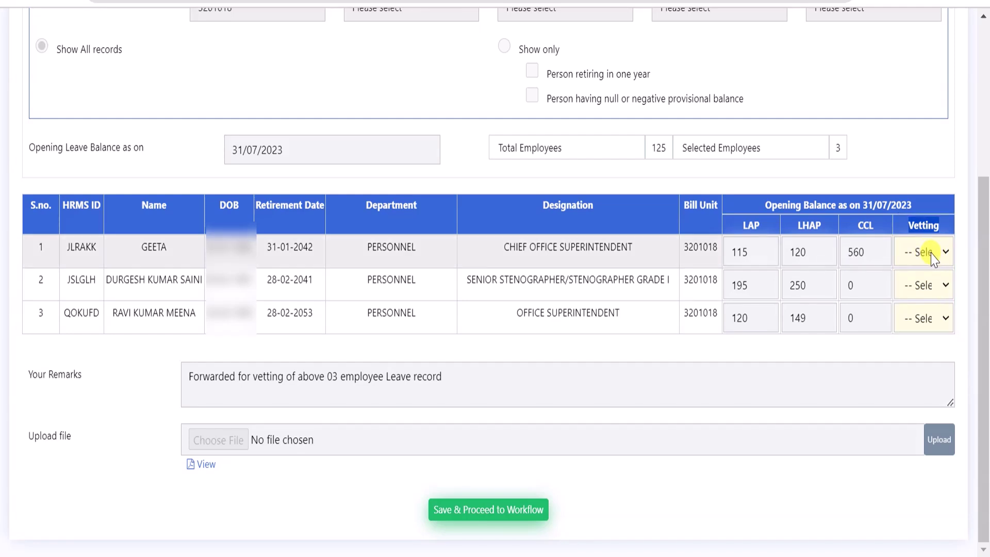
left_click(931, 252)
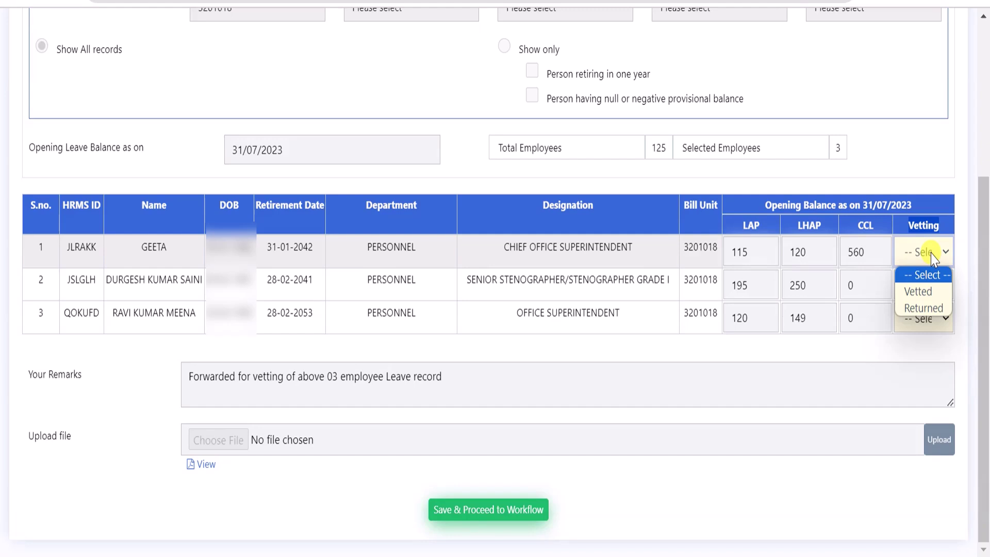
left_click(923, 291)
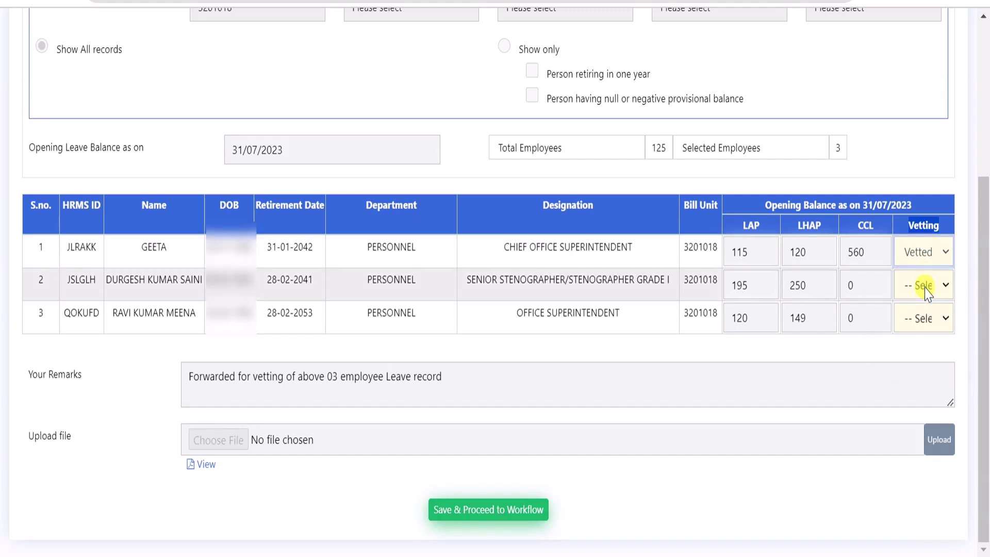
left_click(926, 286)
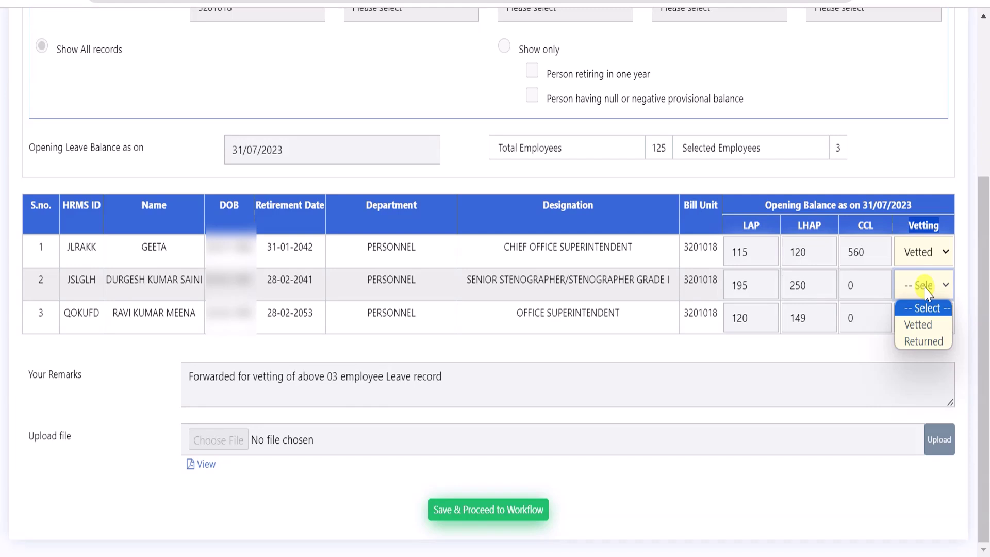
left_click(926, 345)
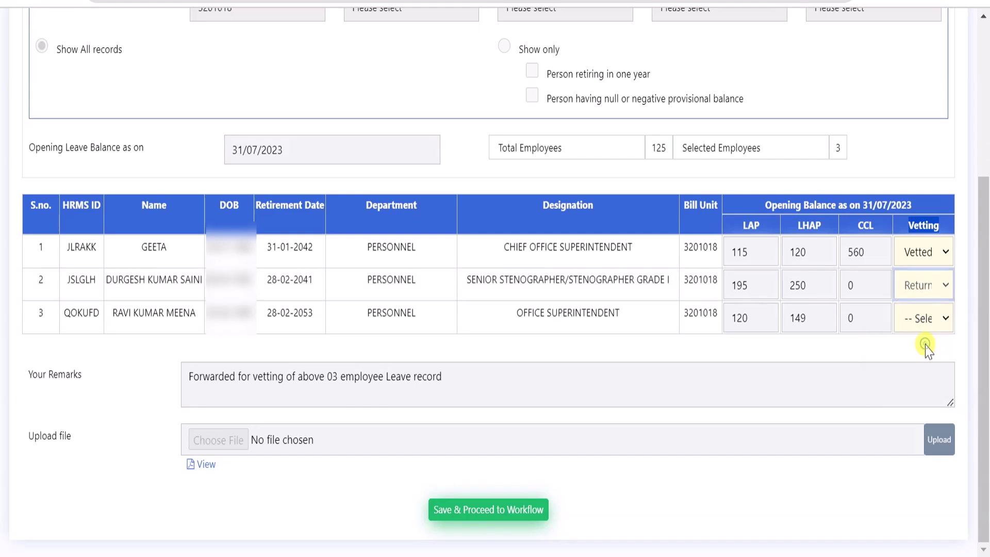
left_click(920, 319)
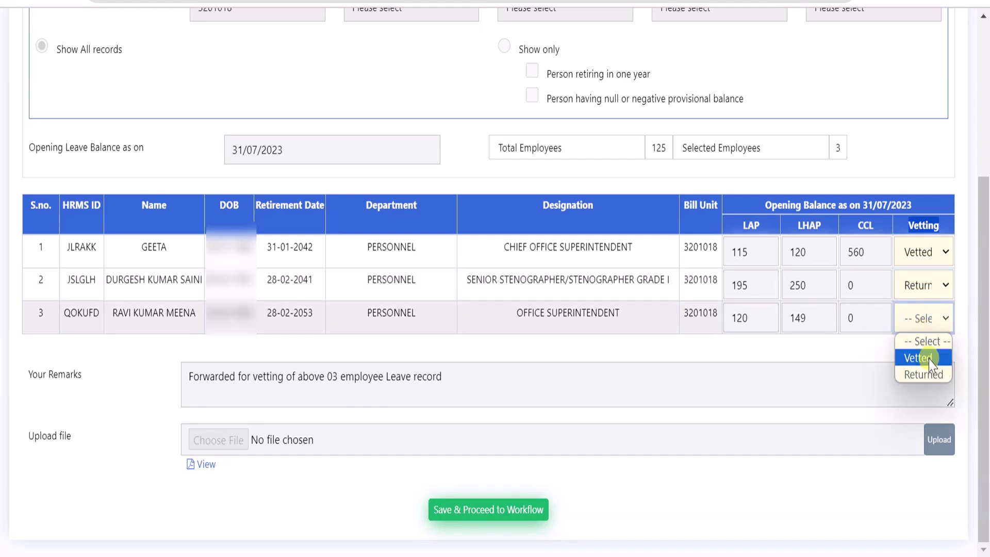
left_click(930, 360)
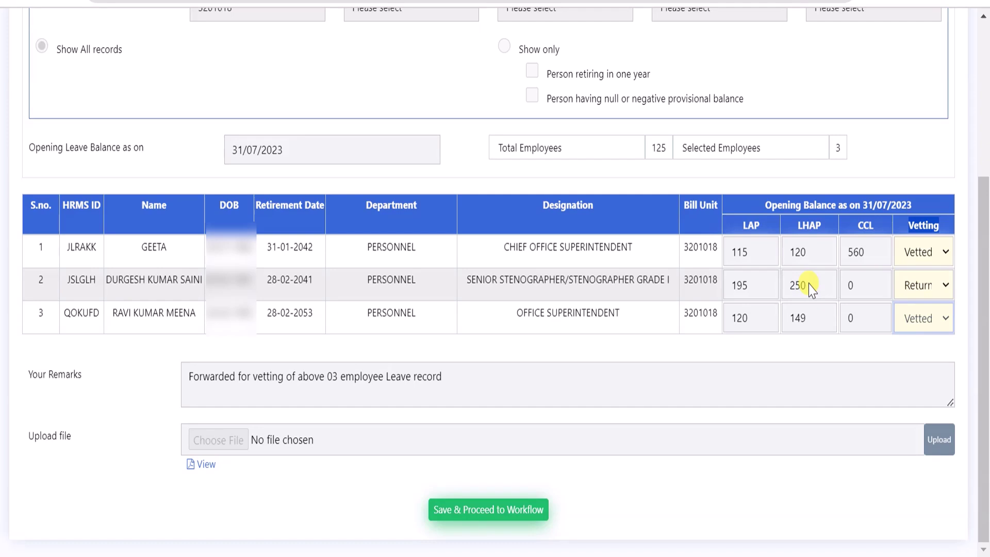
Highlight the LAP values 115 in row 1 and 120 in row 3 for review
double_click(739, 254)
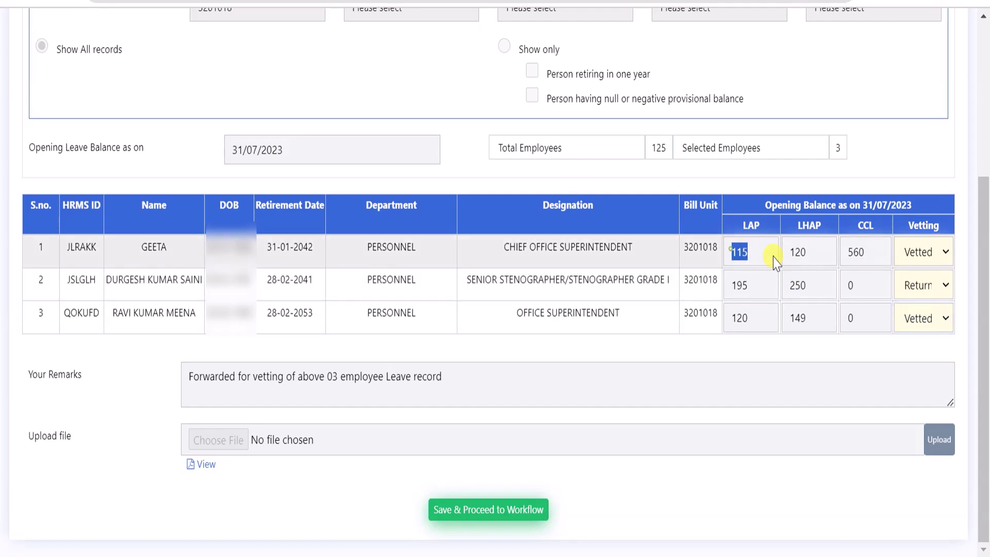
double_click(751, 318)
left_click(792, 344)
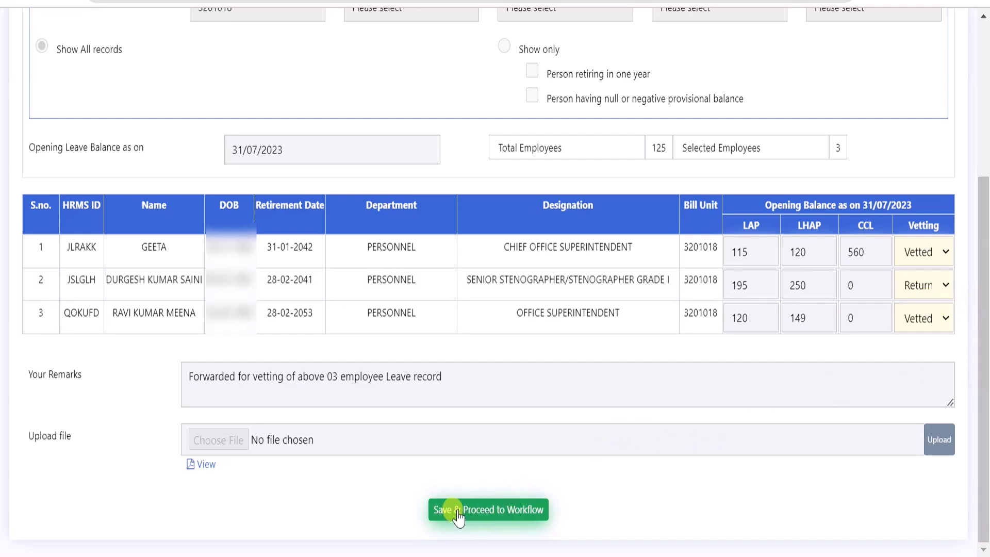
Save and confirm the vetting; proposal 89 is now Current Version 2, still Vetting Pending
left_click(499, 515)
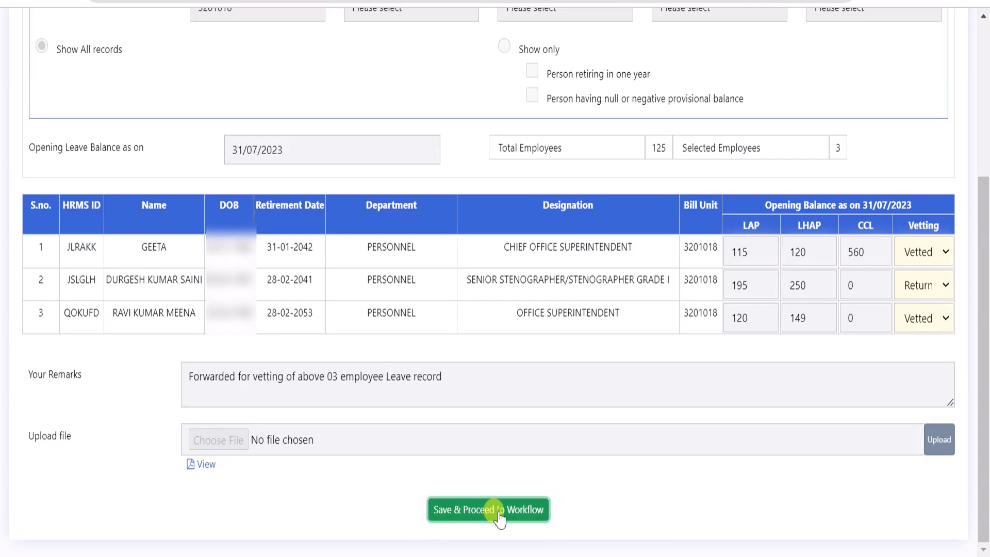
left_click(603, 118)
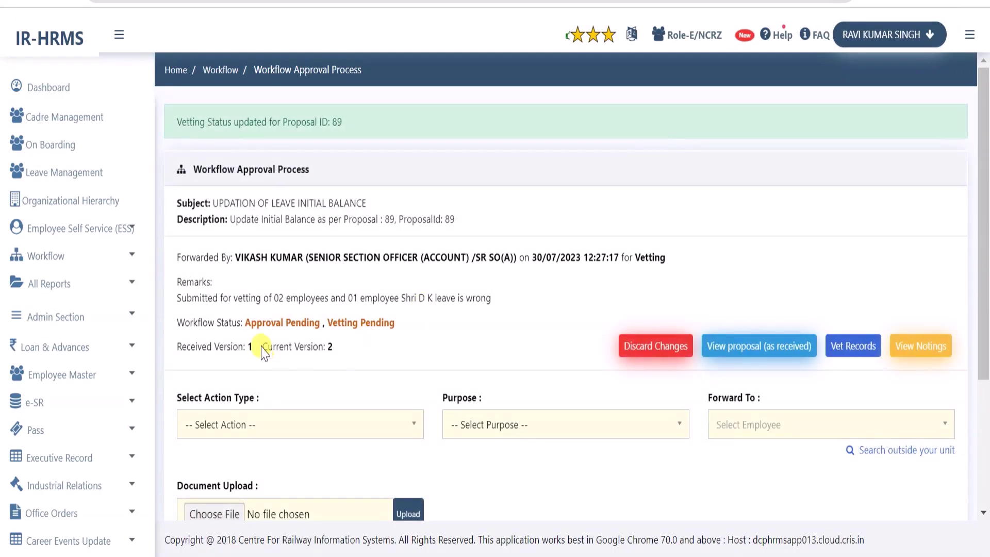
left_click_drag(260, 345, 334, 356)
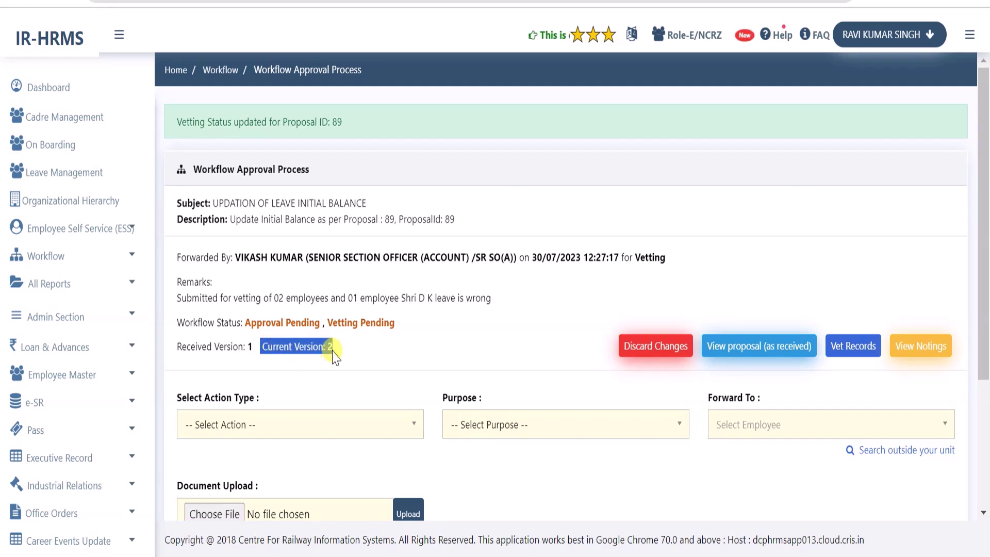
left_click(365, 354)
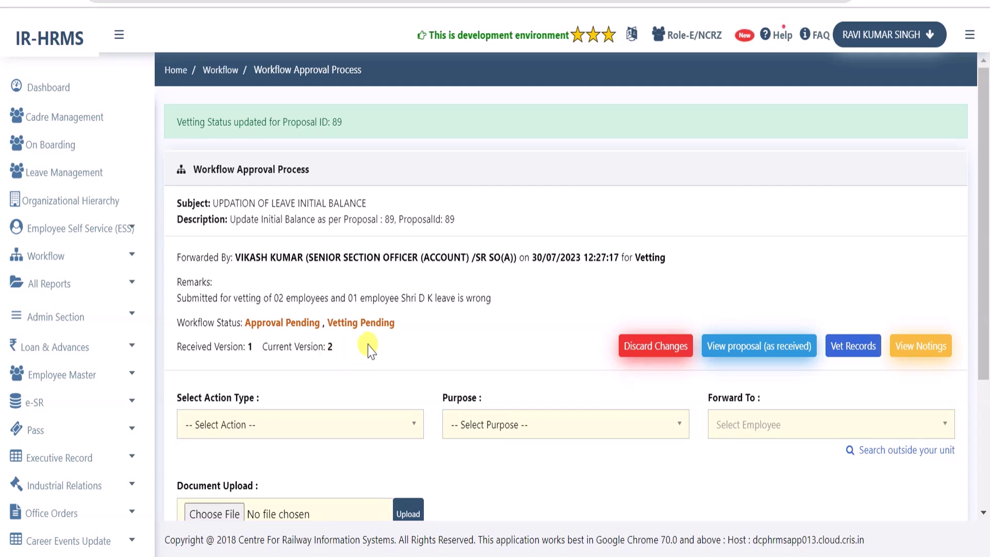
left_click_drag(326, 323, 399, 323)
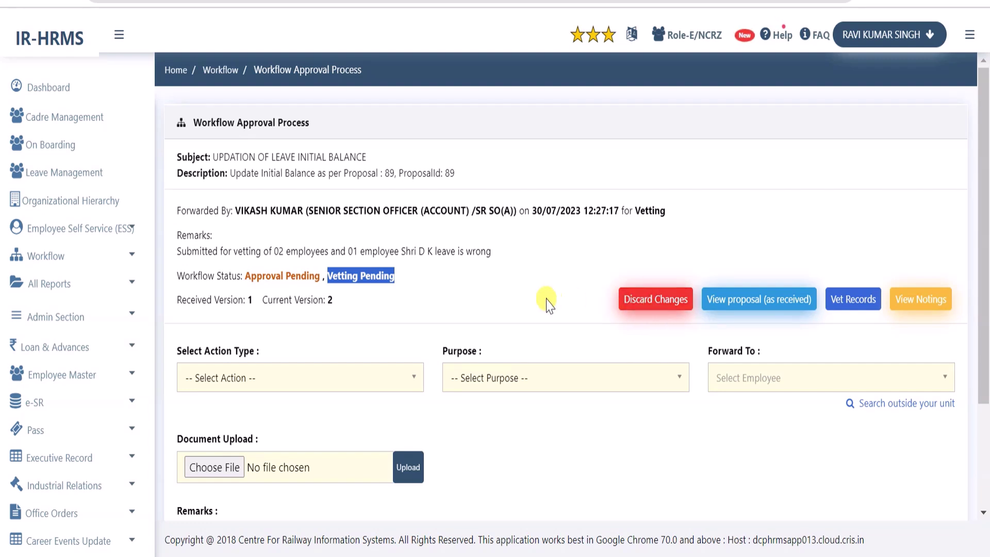
left_click_drag(175, 351, 272, 365)
scroll(272, 365, "down", 3)
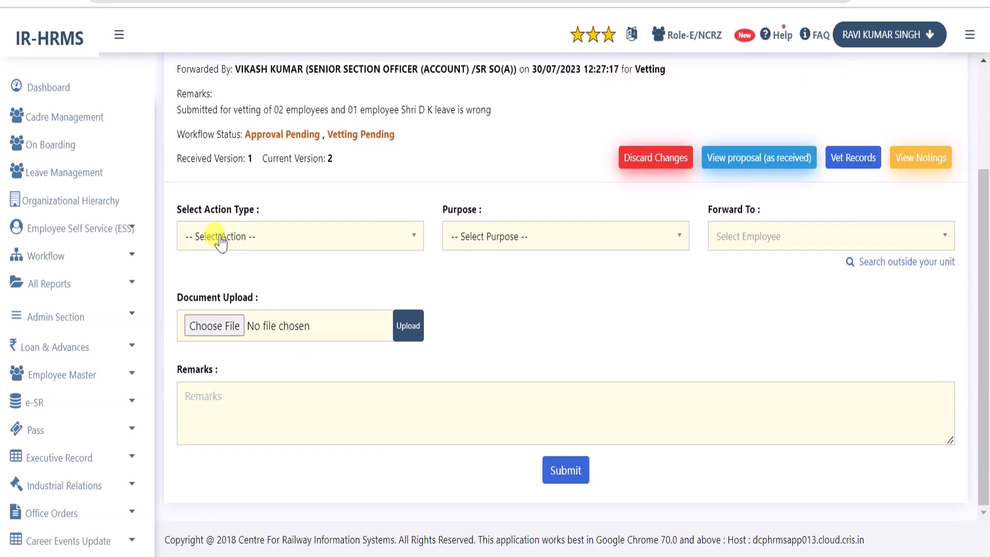
Set proposal 89's action type to Vetted with purpose Further Necessary Action
left_click(269, 240)
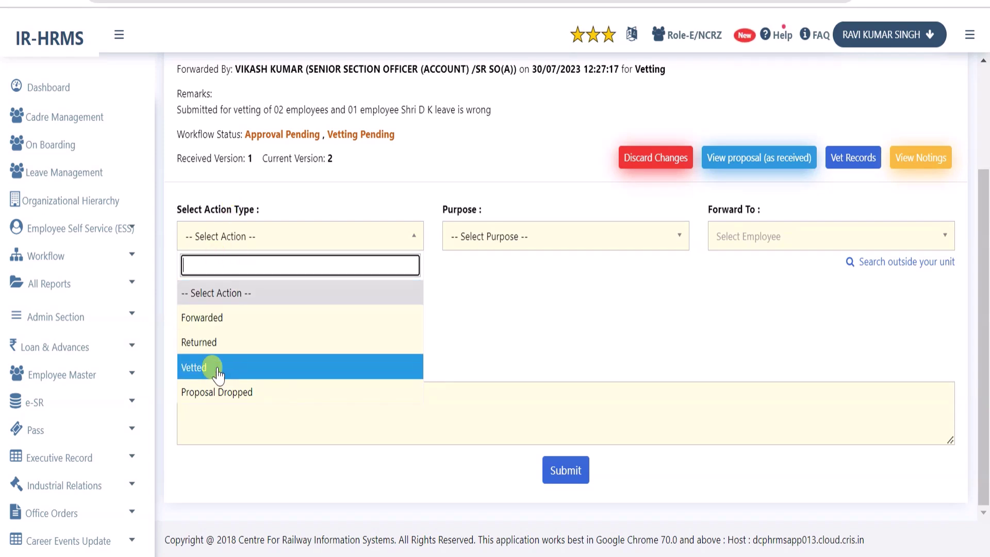
left_click(208, 375)
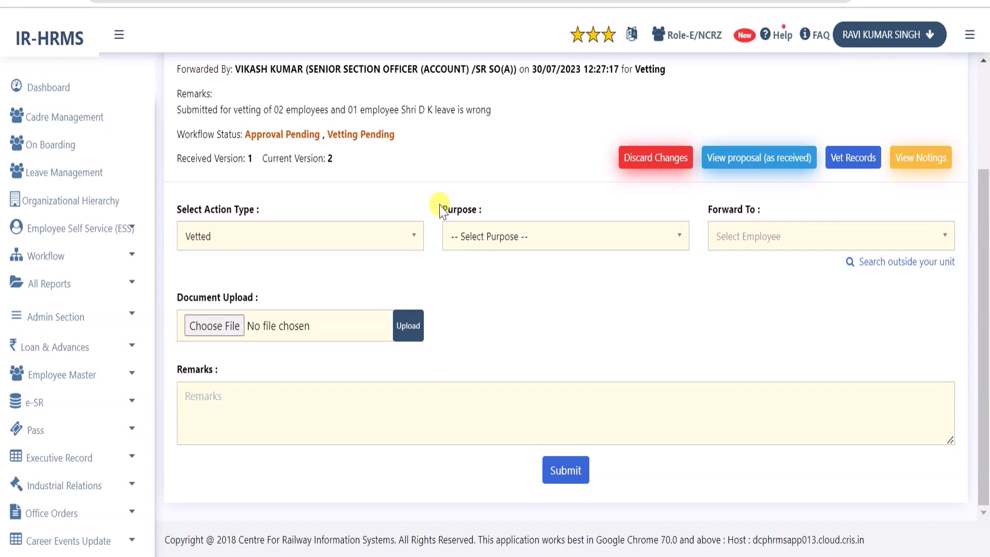
left_click_drag(439, 205, 486, 212)
left_click(535, 243)
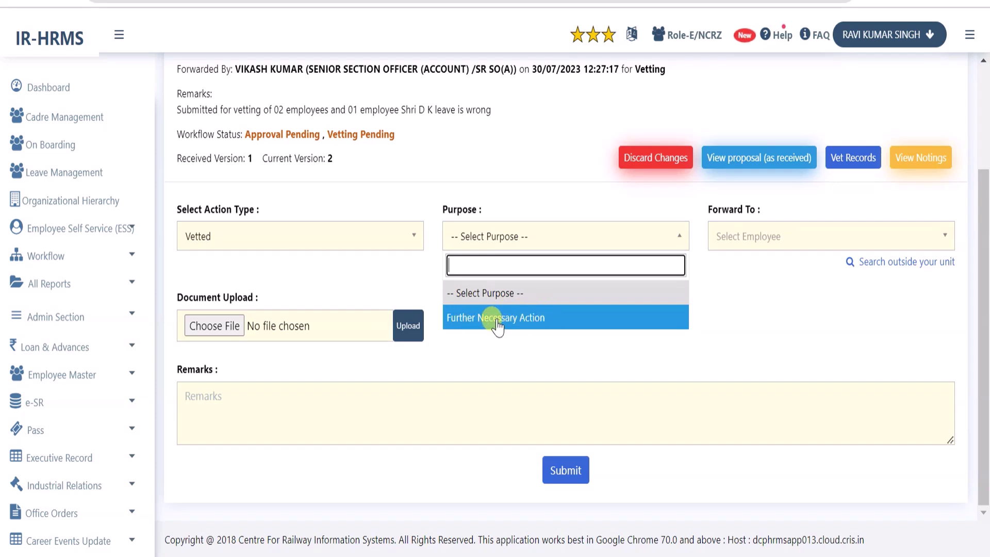
left_click(519, 320)
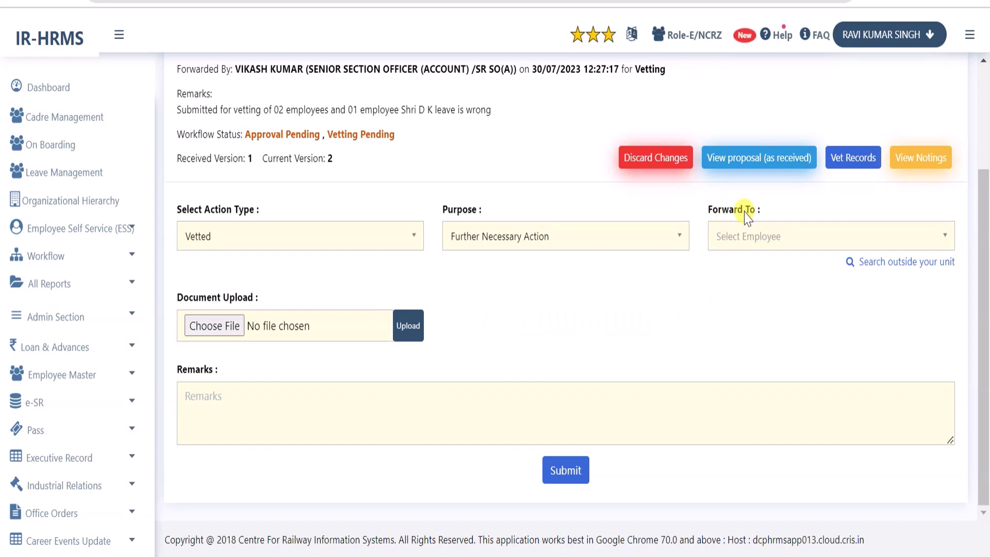
left_click(785, 236)
left_click(704, 251)
Search 'kuls' in Forward To and select the Personnel DYCPO as recipient
left_click(749, 248)
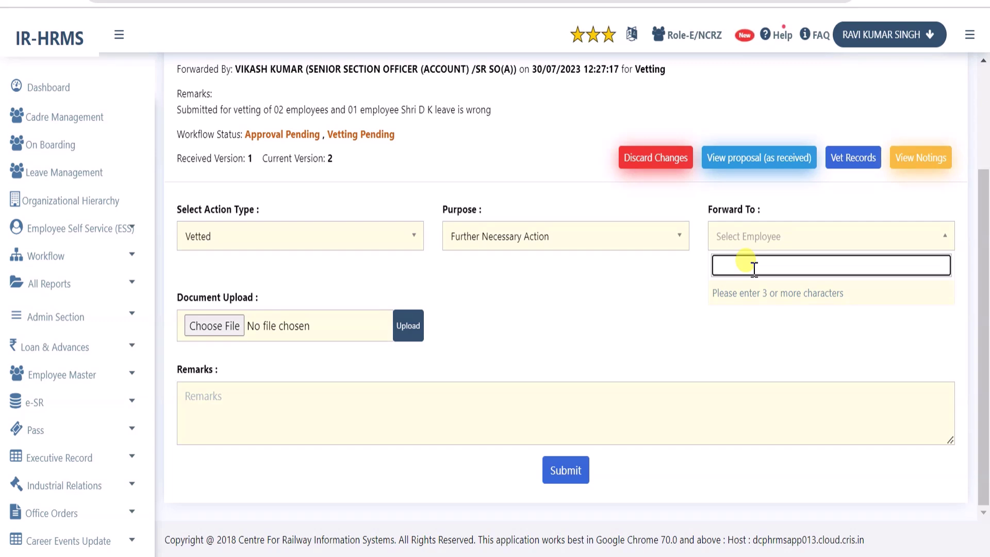
left_click(675, 266)
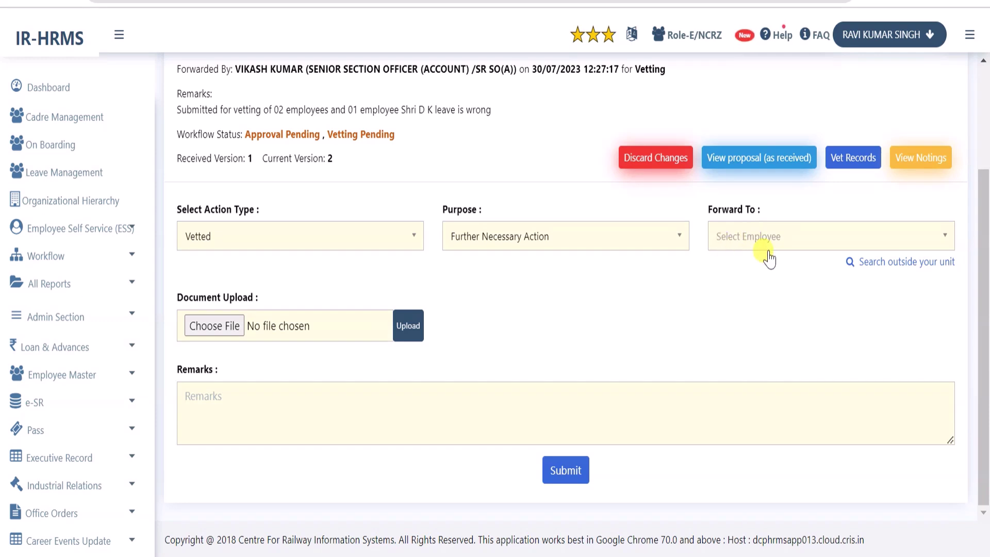
left_click(756, 242)
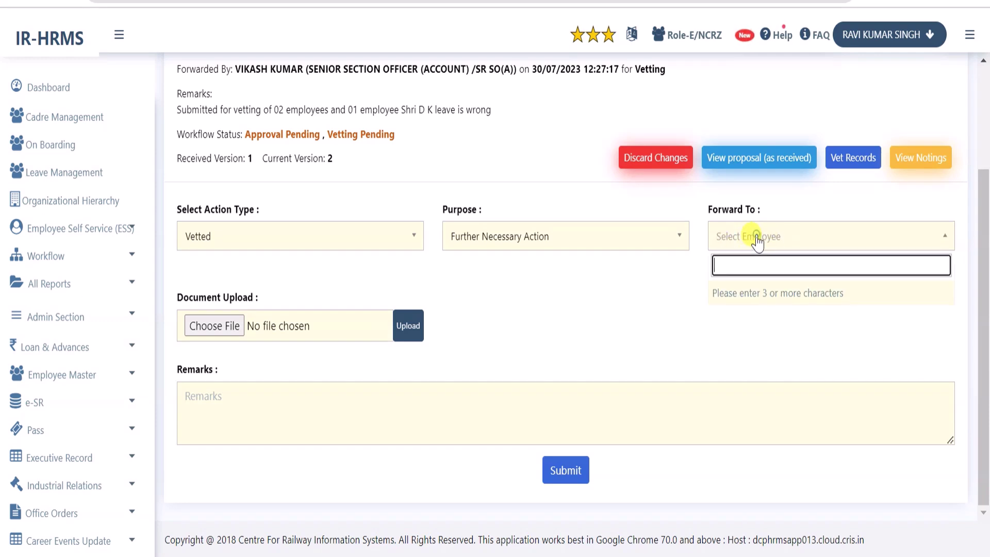
type("kuls")
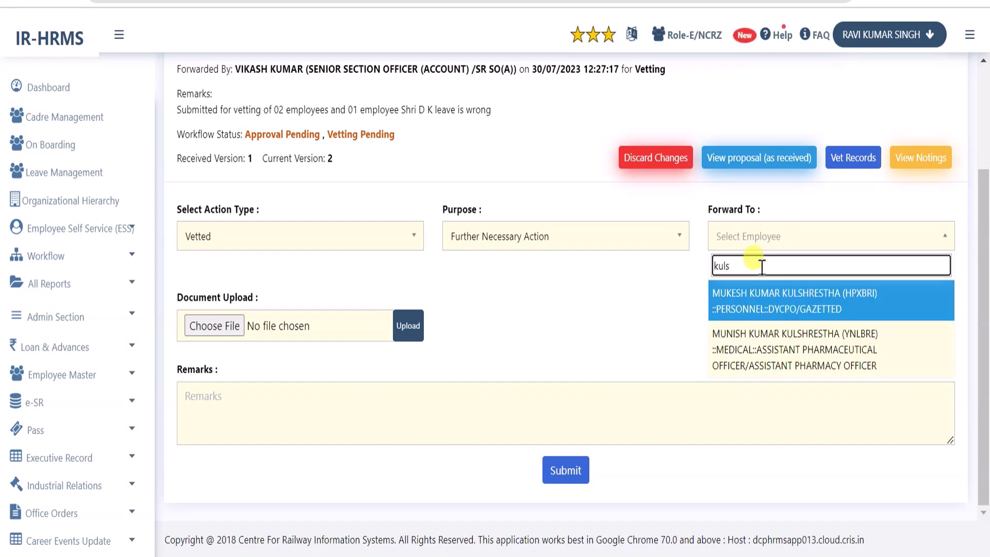
left_click(772, 304)
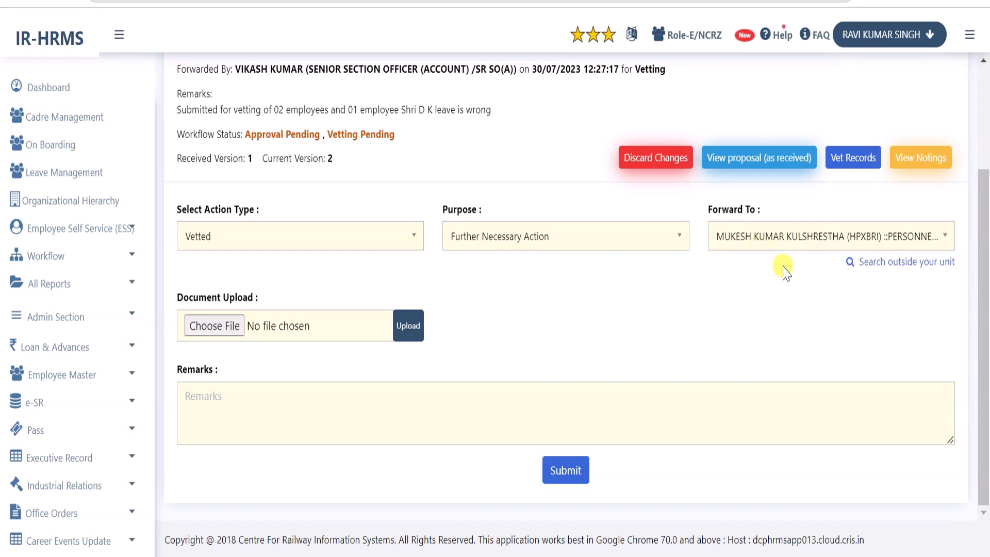
Paste the remark 'Proposal vetted, forwarded for approval' and submit the proposal
left_click(301, 407)
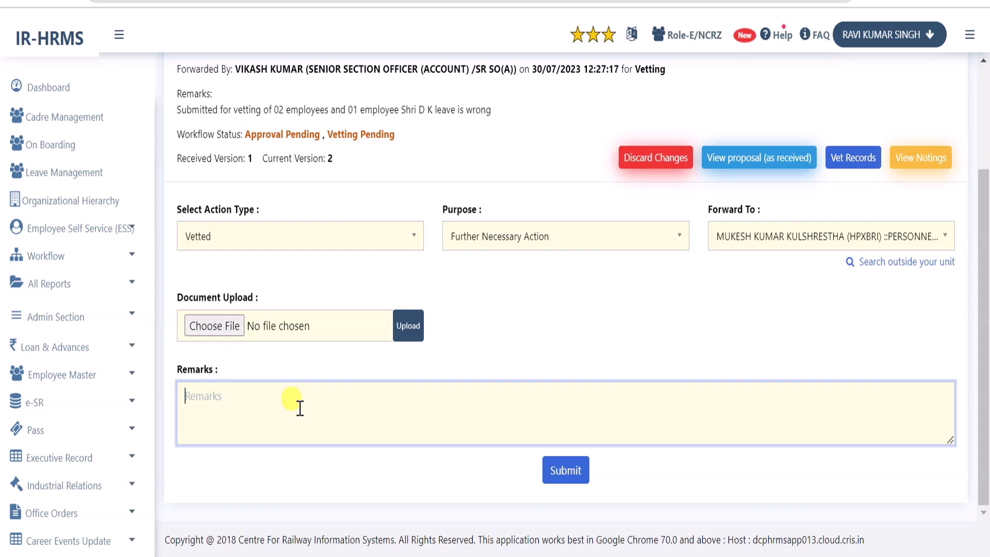
type("Proposal vetted, forwarded for approval")
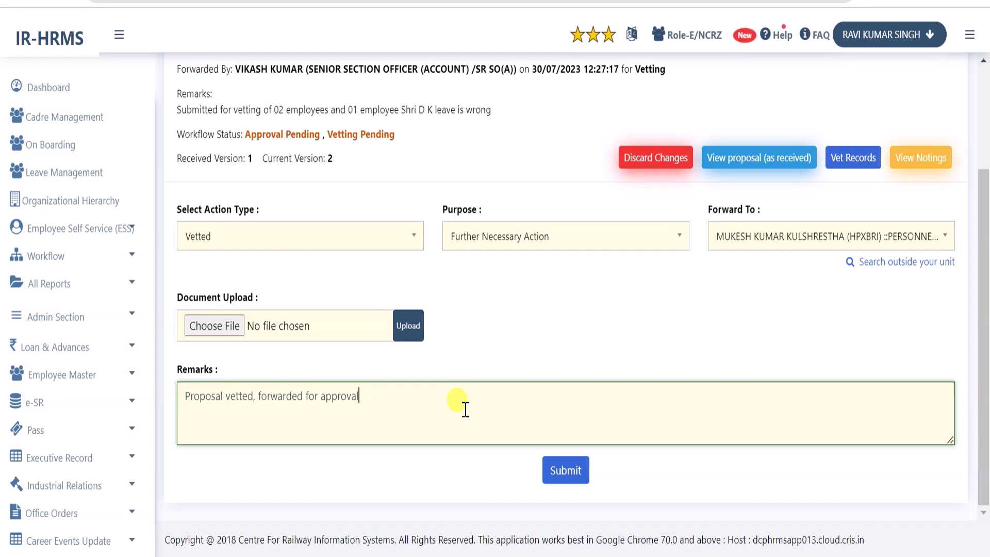
left_click(567, 470)
Confirm submitting the vetted proposal at the 'Are you sure you want to submit?' prompt
left_click(602, 123)
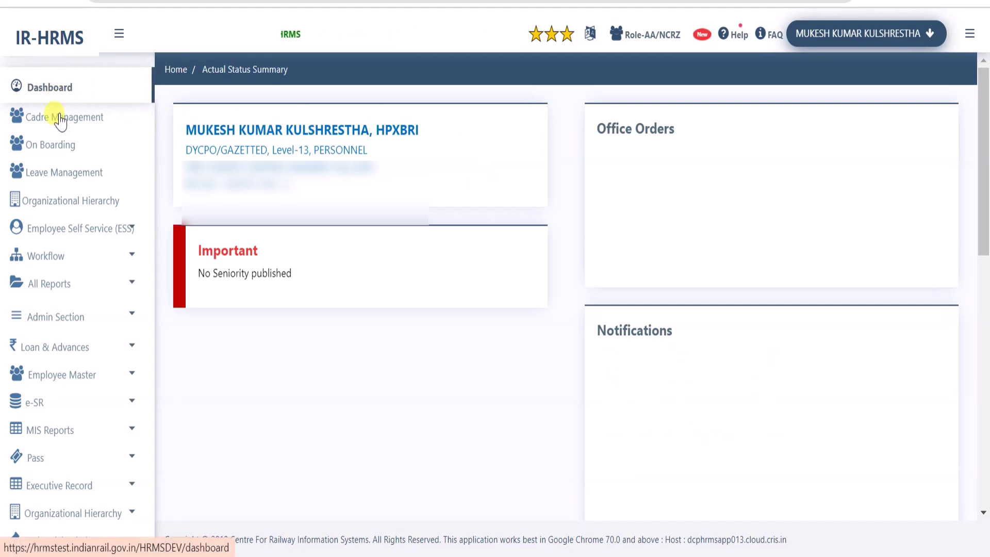
left_click(54, 261)
left_click(46, 286)
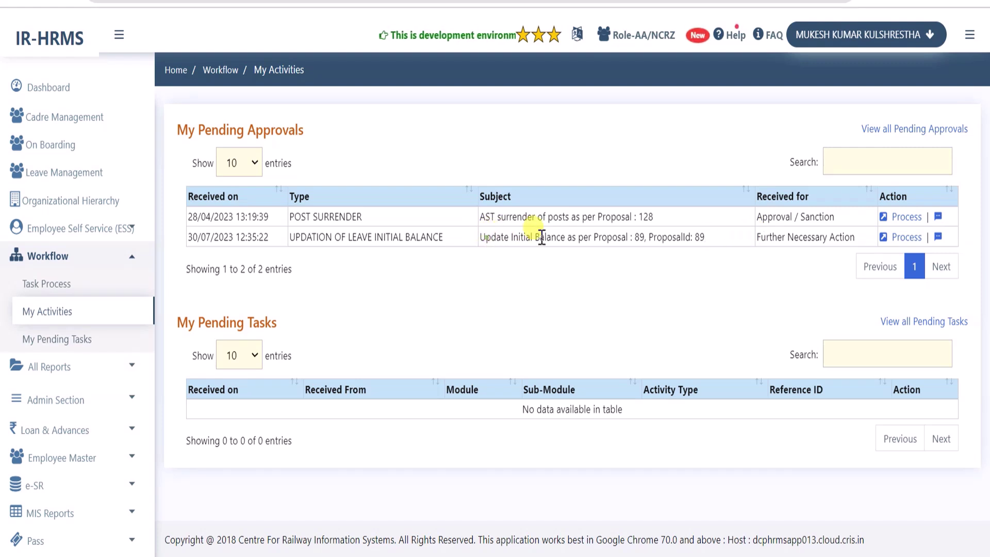
left_click_drag(486, 237, 732, 245)
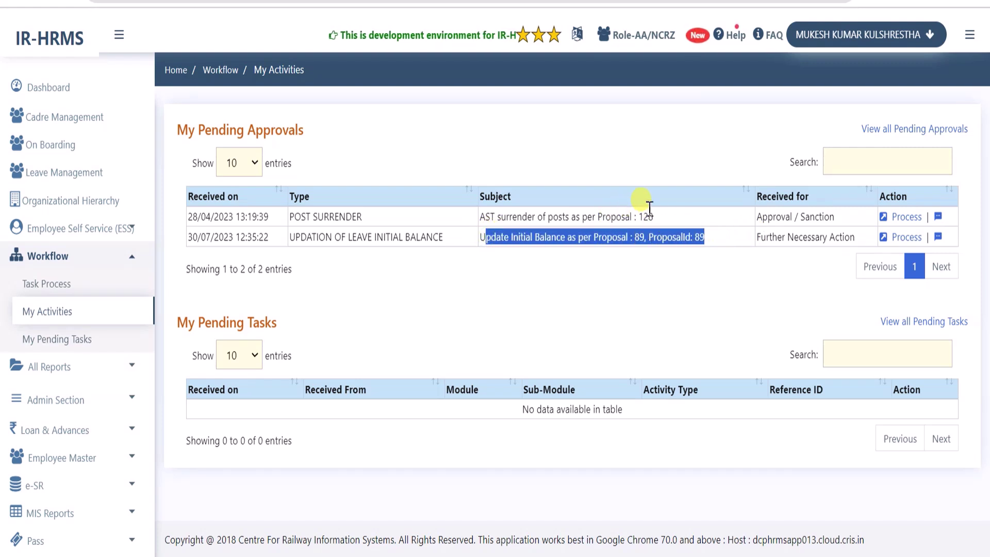
left_click(705, 259)
left_click_drag(617, 237, 712, 238)
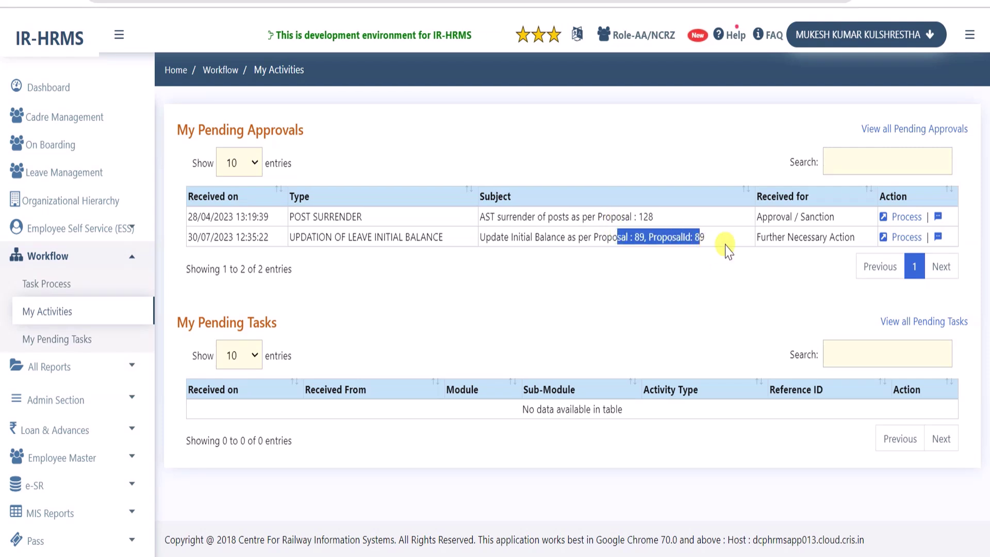
left_click(728, 237)
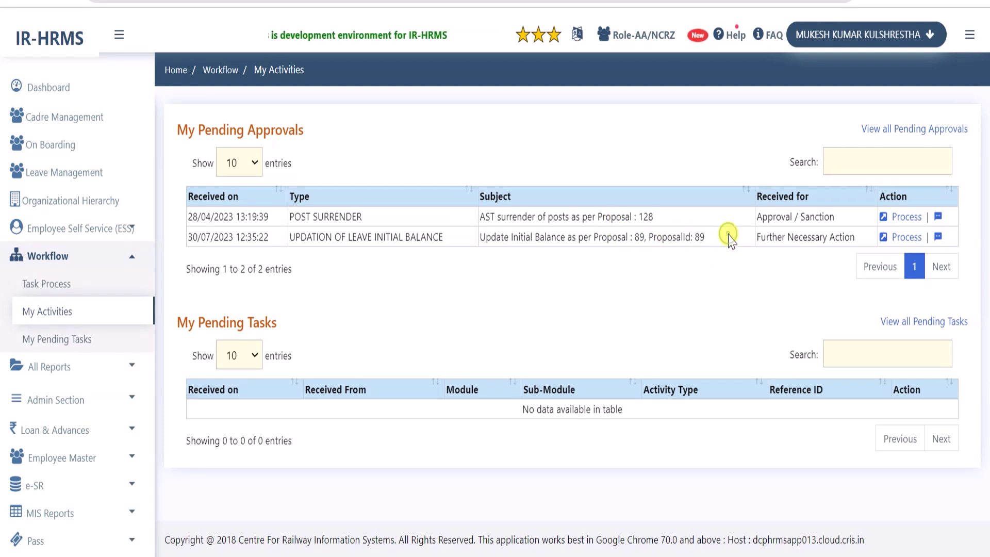
left_click(901, 238)
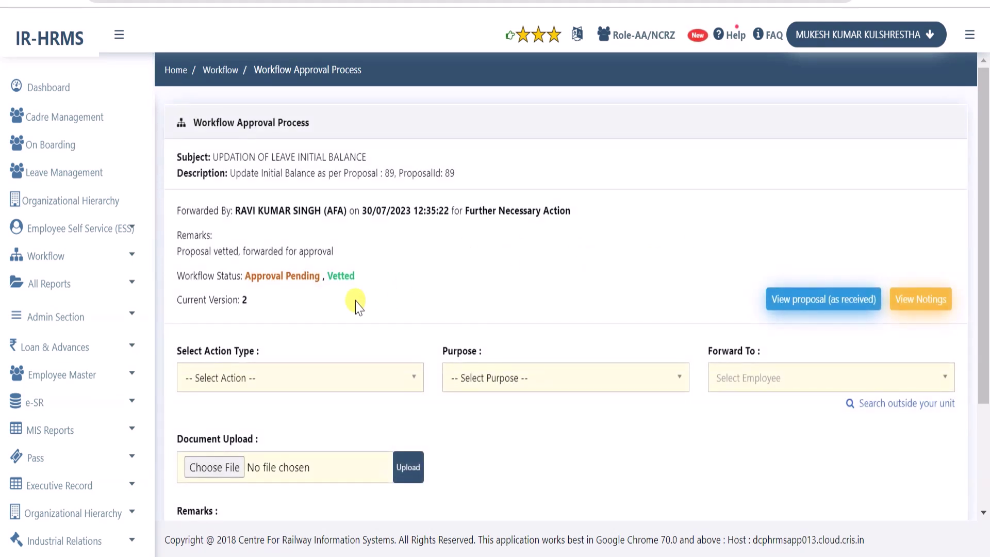
left_click_drag(357, 282, 326, 281)
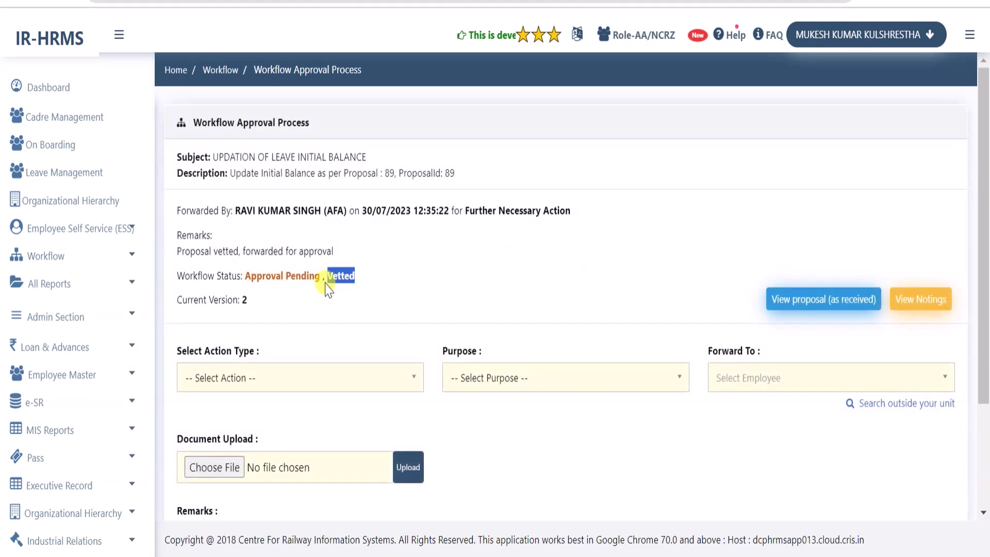
left_click(356, 287)
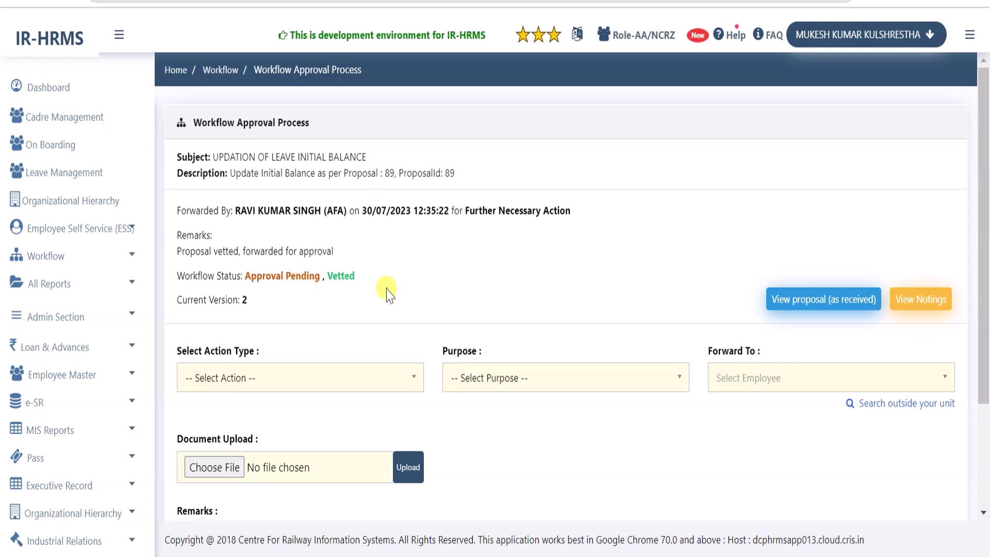
left_click_drag(178, 255, 344, 255)
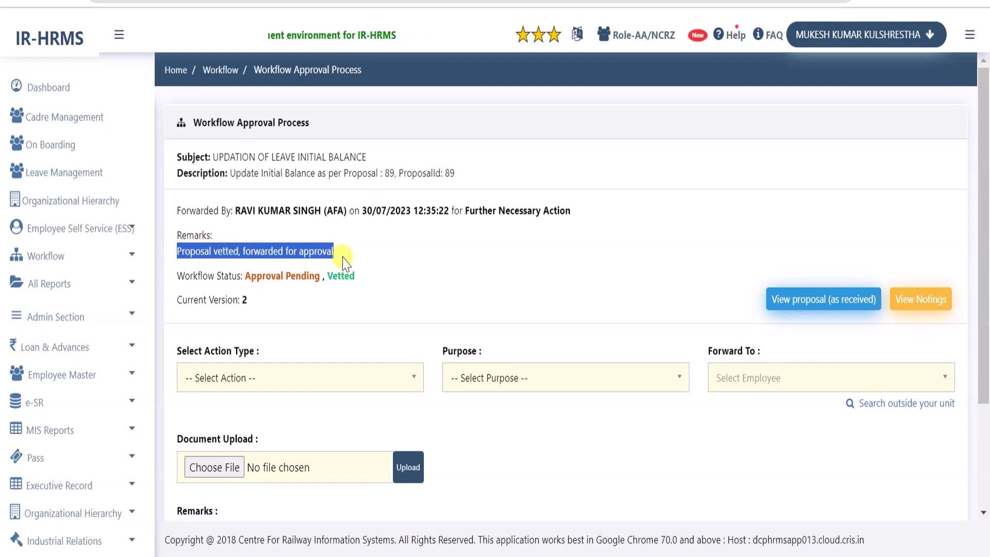
left_click(411, 275)
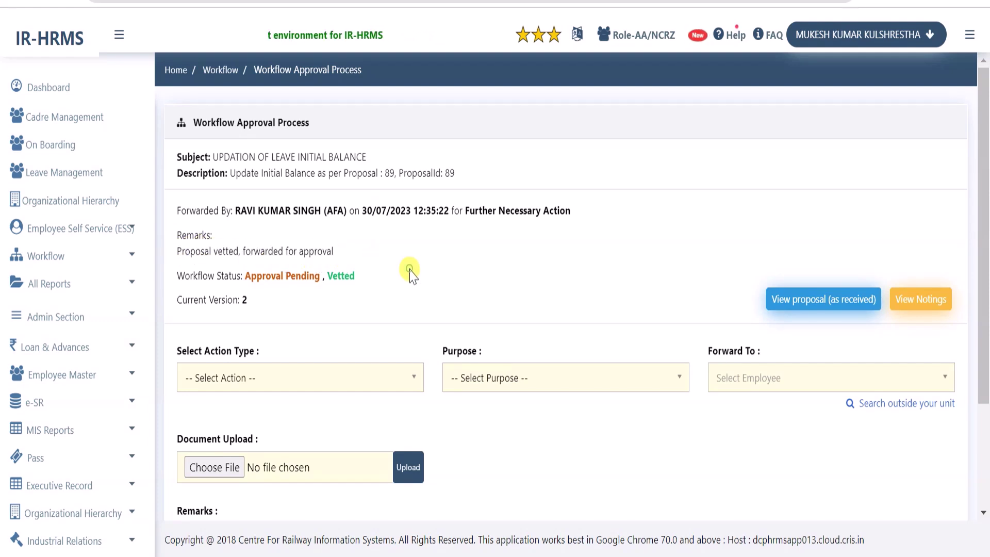
left_click(825, 300)
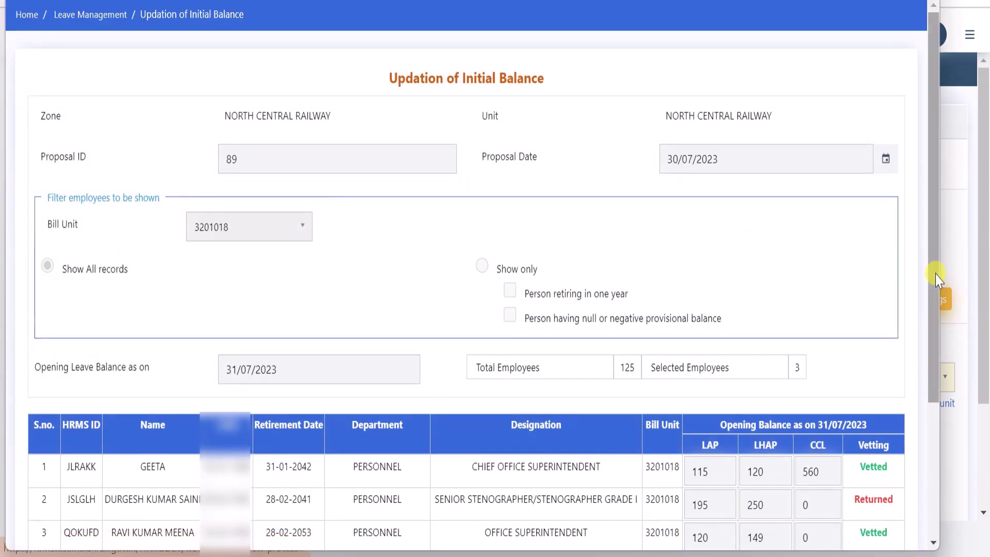
left_click_drag(936, 261, 939, 400)
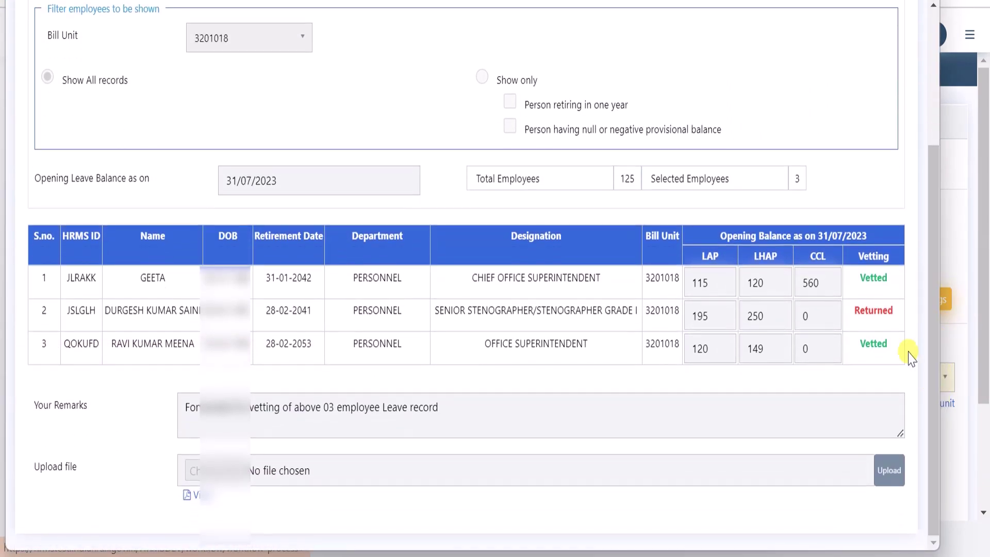
left_click_drag(894, 278, 859, 281)
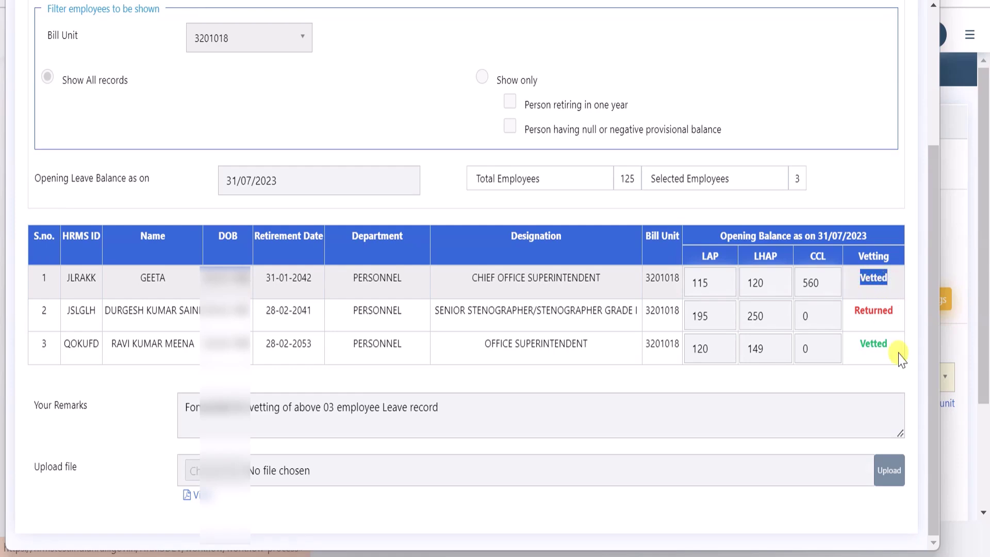
left_click_drag(893, 350, 851, 347)
left_click(879, 315)
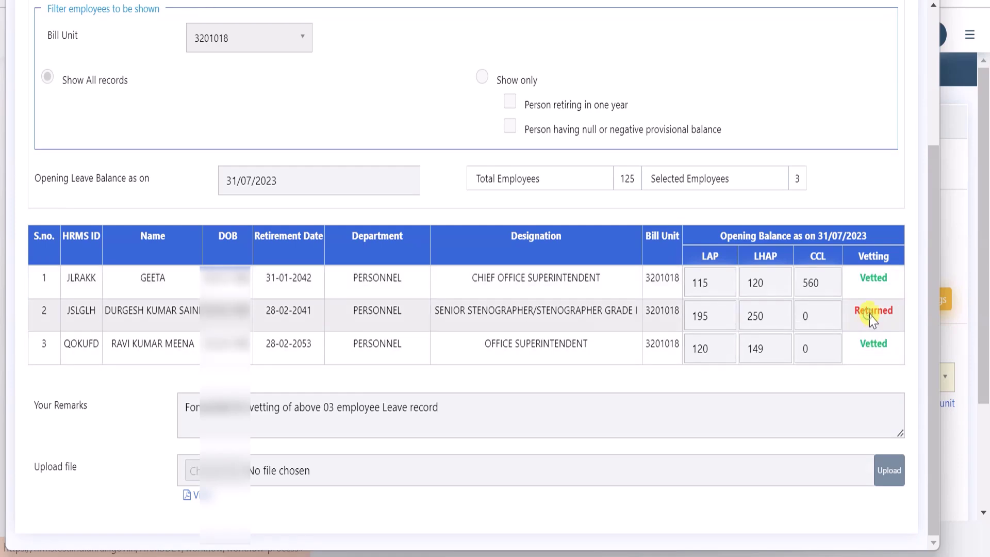
left_click_drag(898, 317, 841, 319)
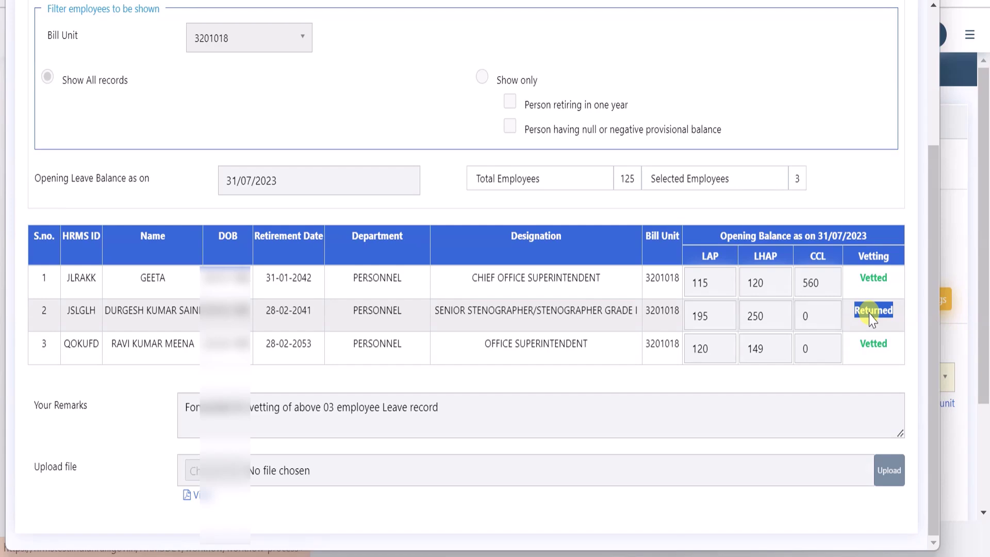
left_click(911, 60)
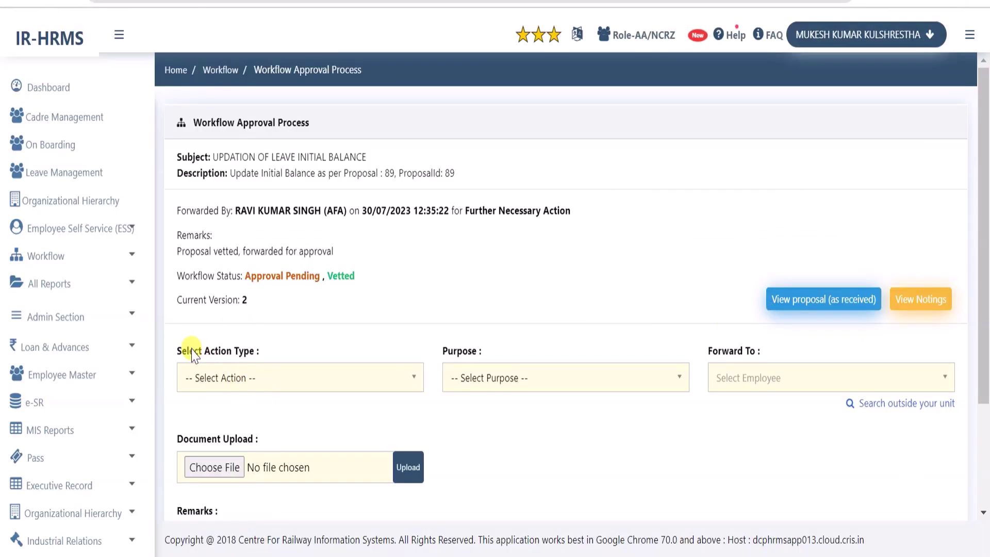
Set the action type to Approved/Sanctioned and purpose to Mark Proposal as Finalized
scroll(316, 325, "down", 3)
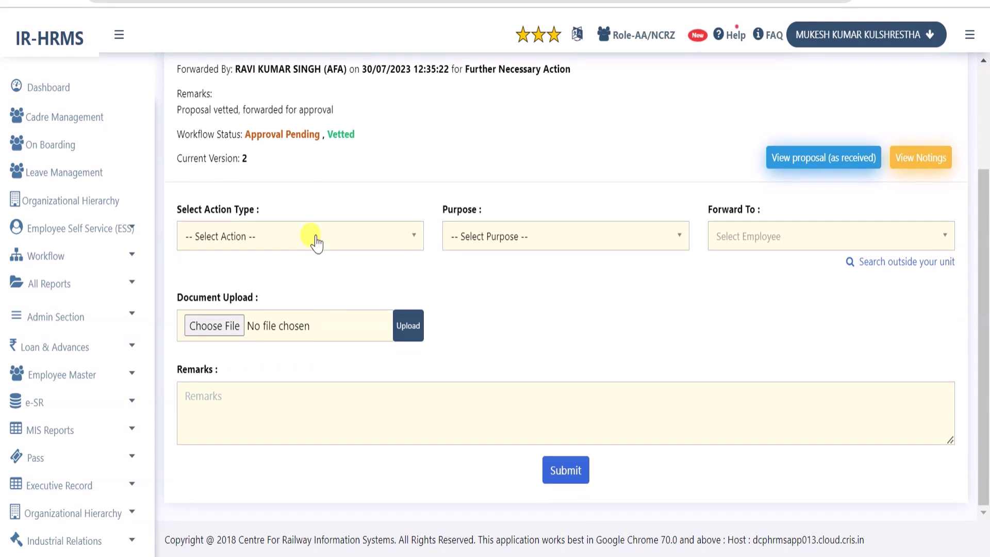
left_click(316, 241)
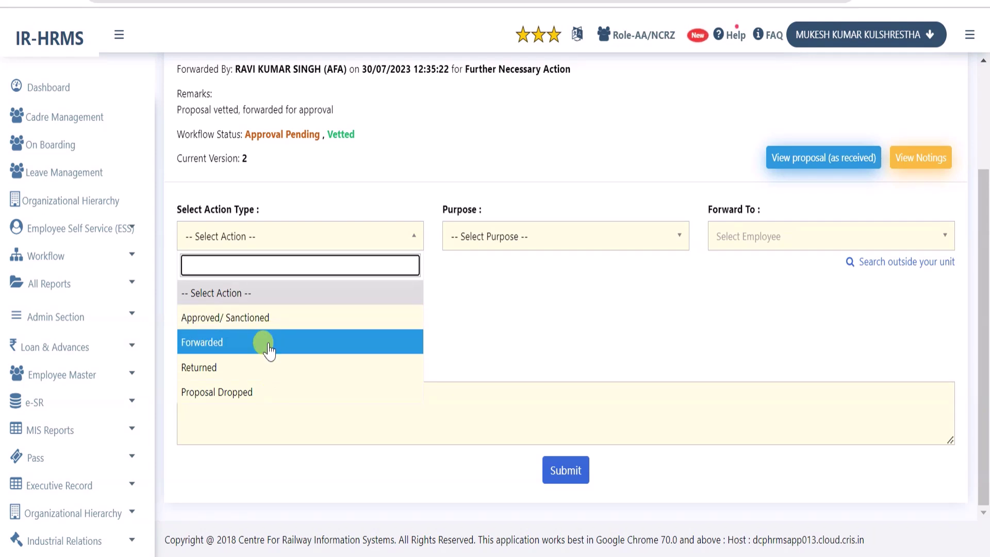
left_click(241, 325)
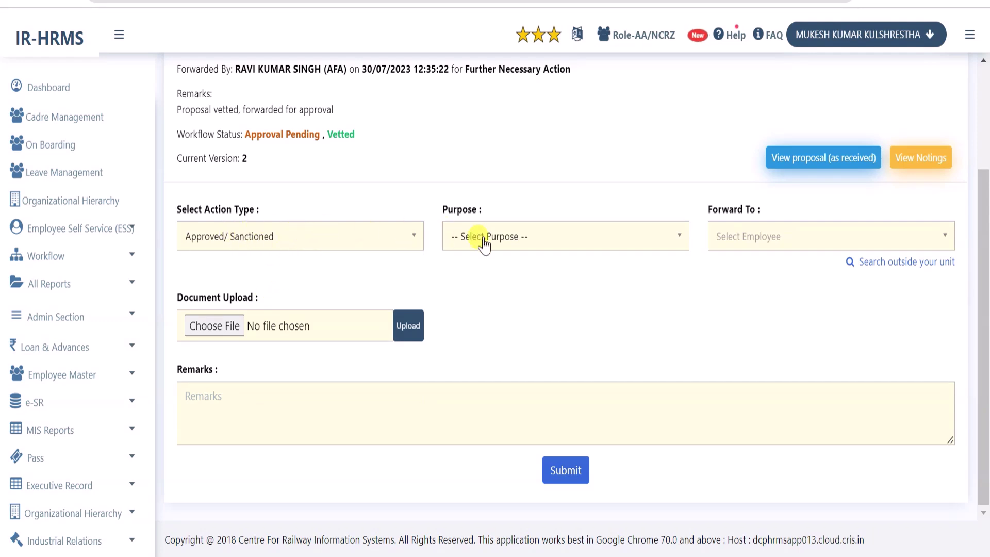
left_click(533, 237)
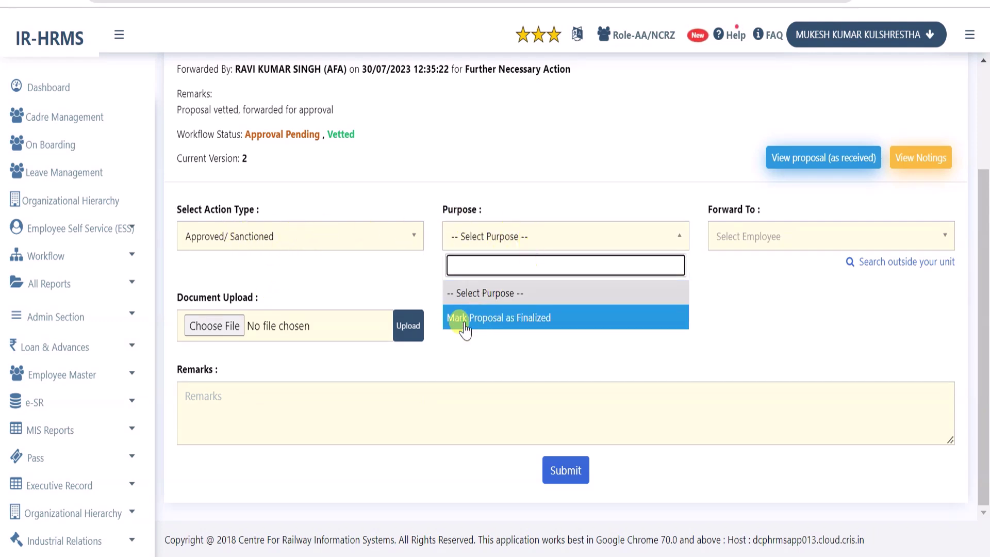
left_click(542, 323)
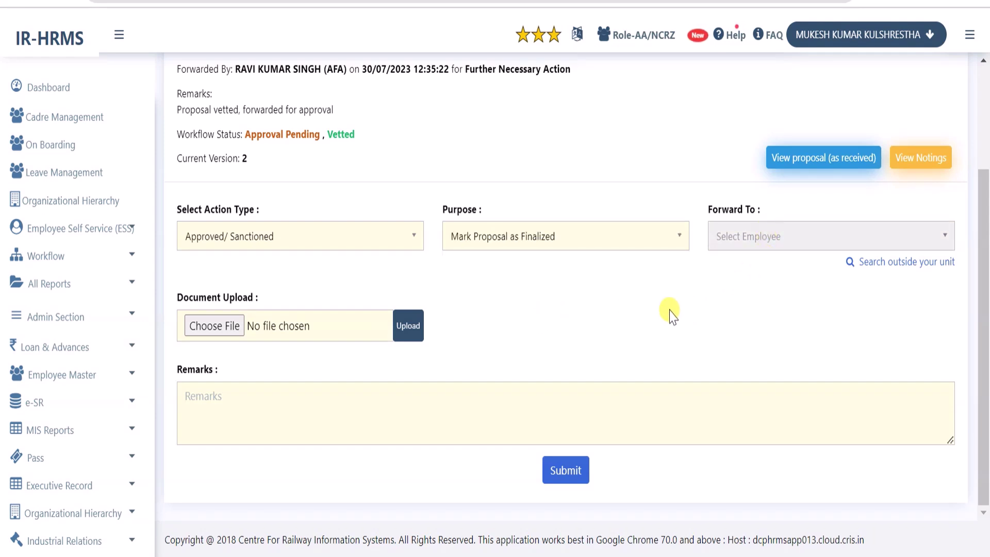
Enter the remark 'Proposal approved.' and submit the irreversible approval
left_click(385, 403)
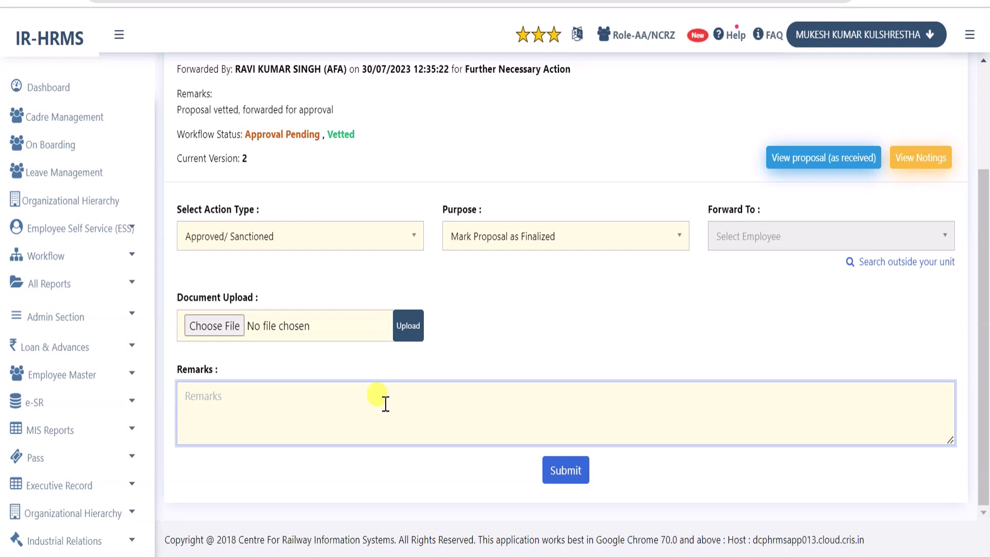
type("Proposal approved.")
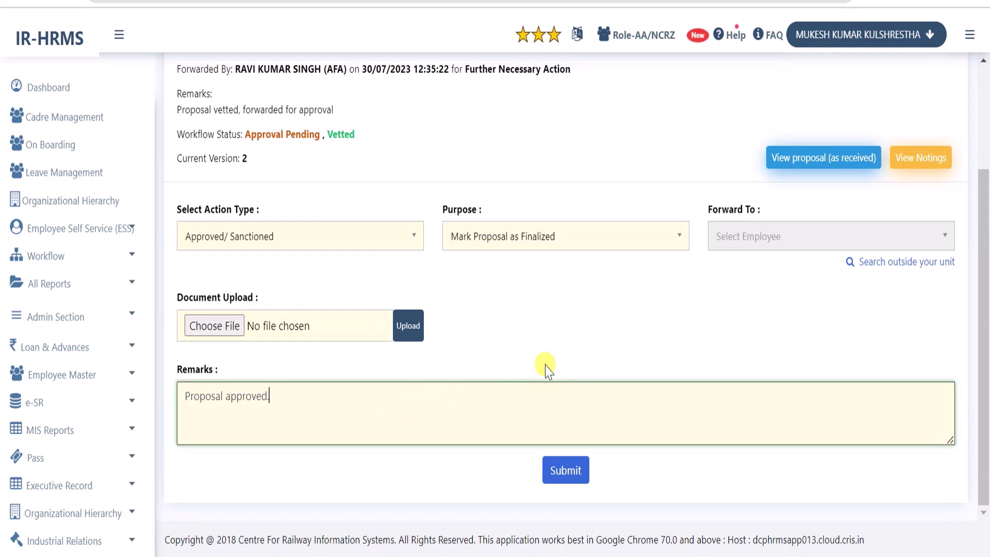
left_click(565, 470)
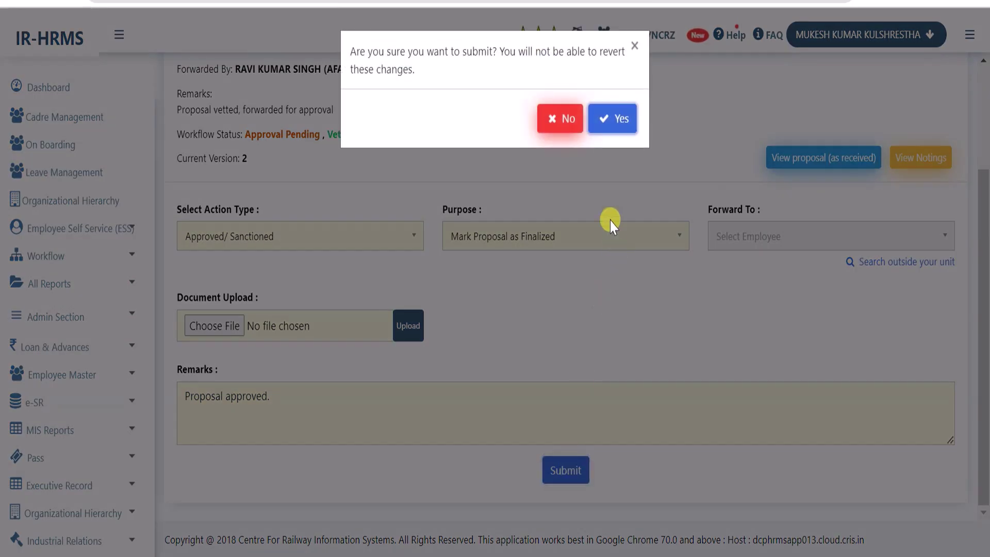
left_click(606, 123)
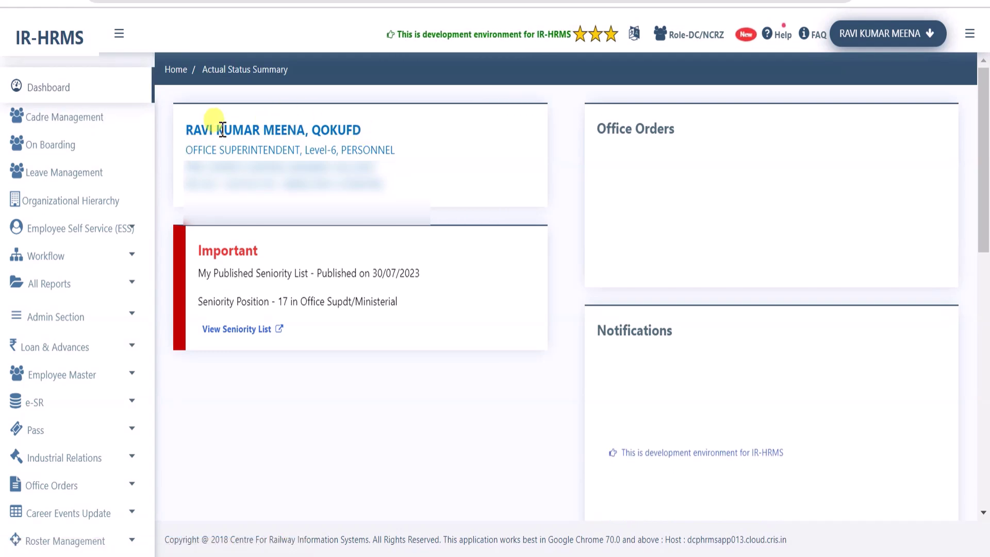
Check the employee's leave balances under Leave Management > My Leave Balances
left_click(73, 178)
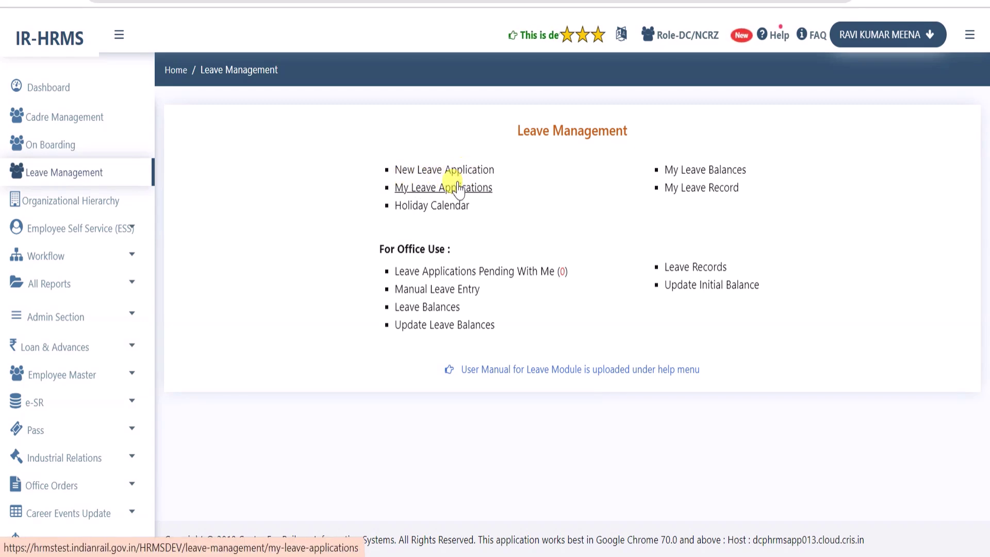
left_click(693, 176)
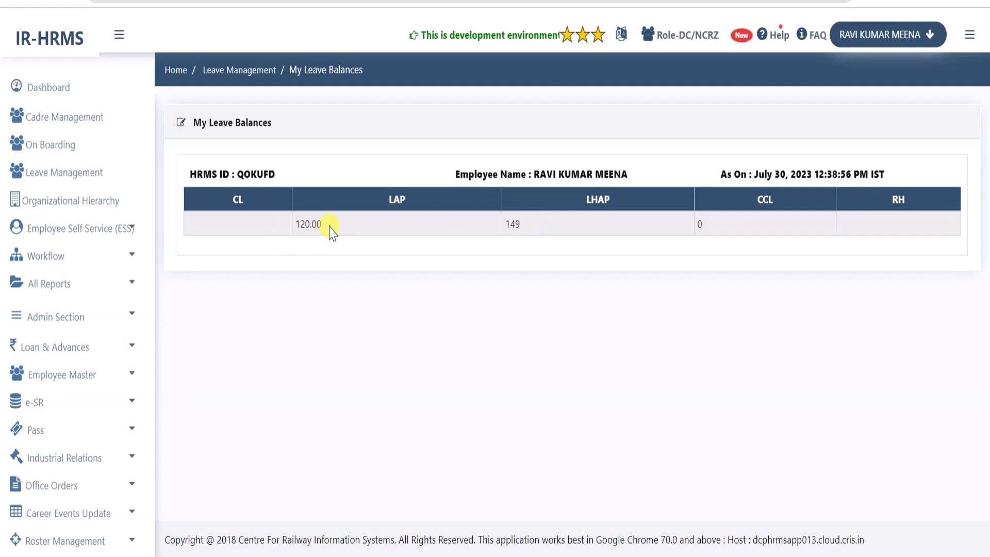
left_click(98, 172)
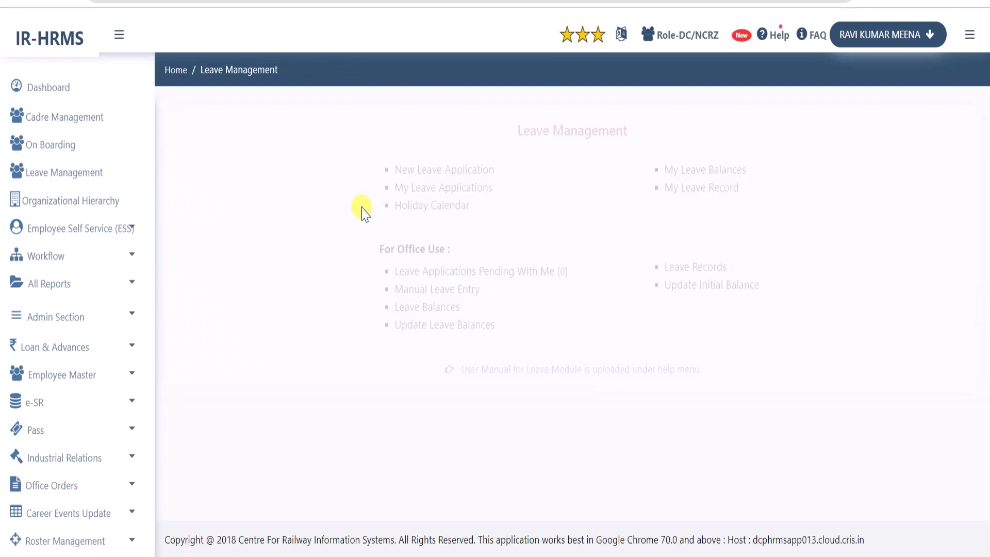
Start a new leave application for LEAVE ON AVERAGE PAY (LAP), showing the 120-day balance
left_click(427, 175)
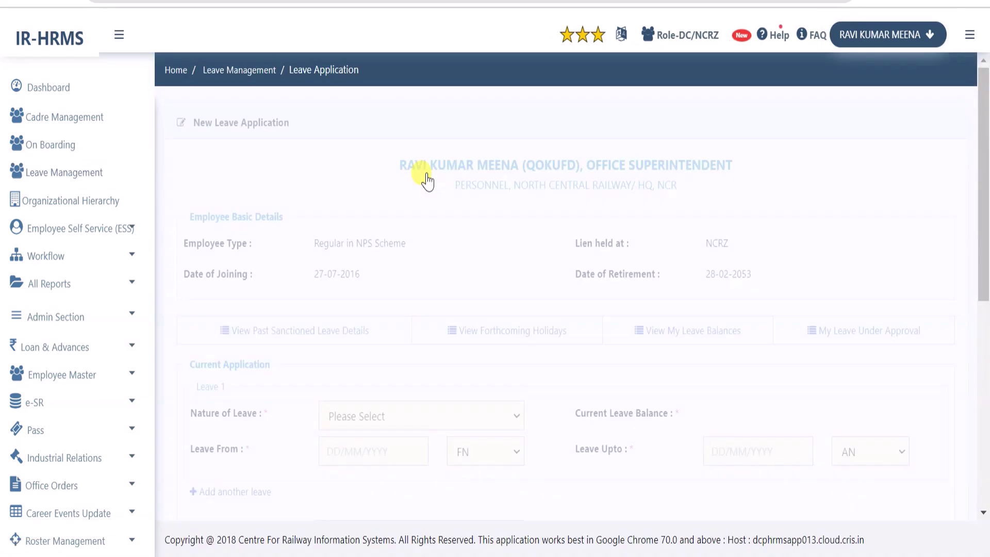
scroll(464, 258, "down", 3)
left_click(485, 231)
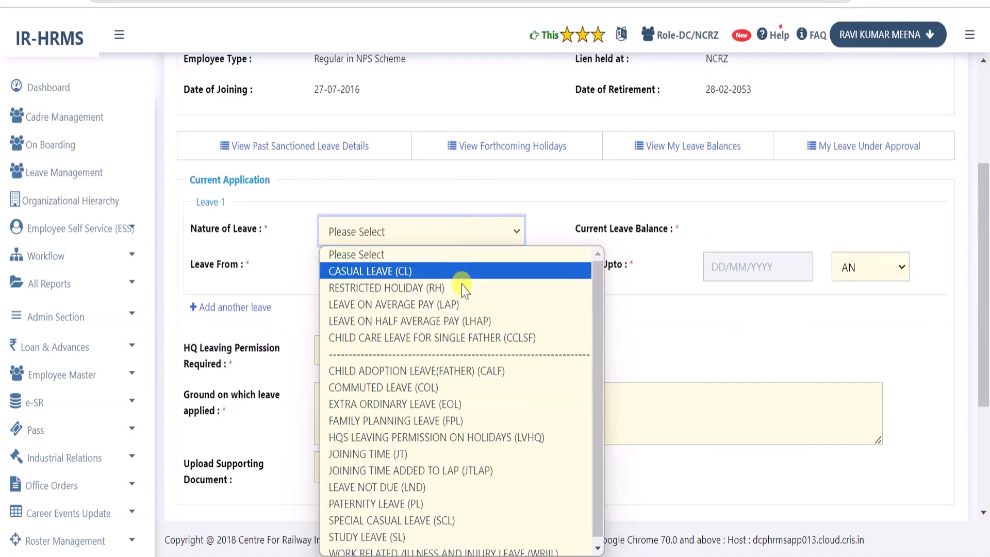
left_click(453, 304)
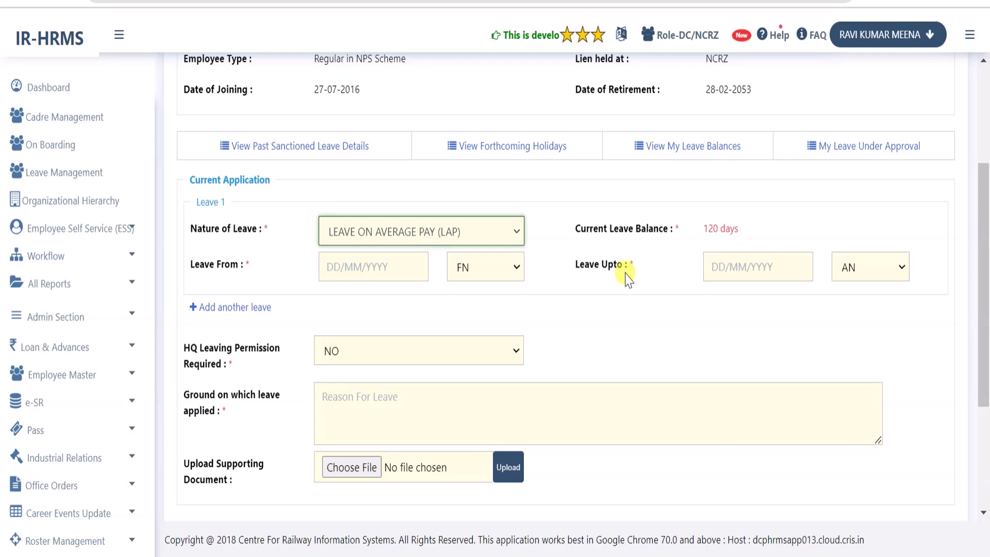
double_click(736, 230)
left_click_drag(714, 248, 707, 243)
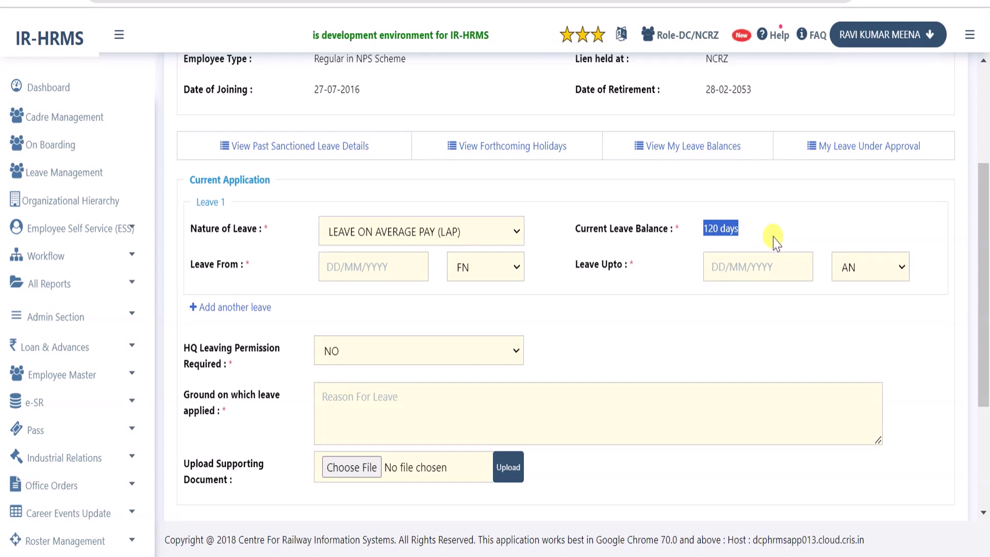
left_click(723, 236)
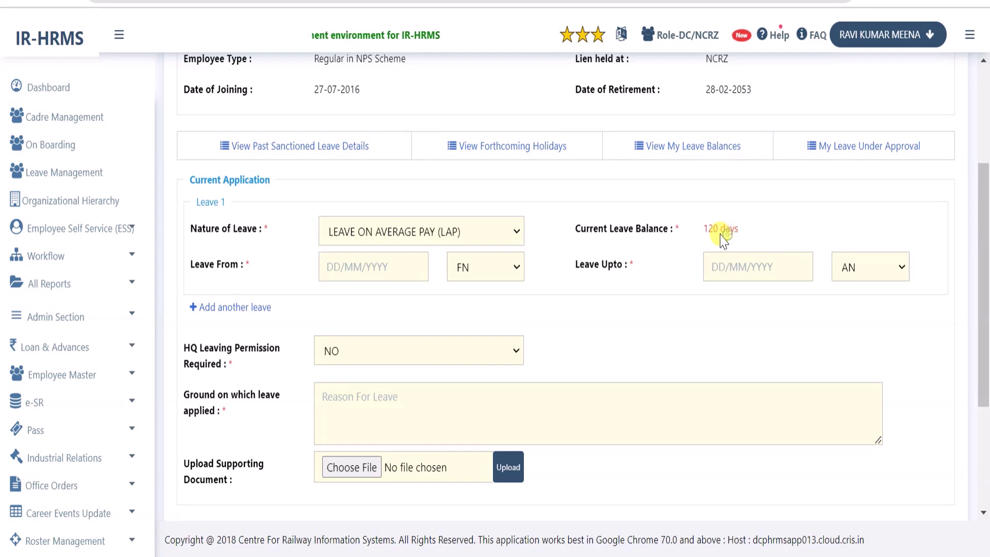